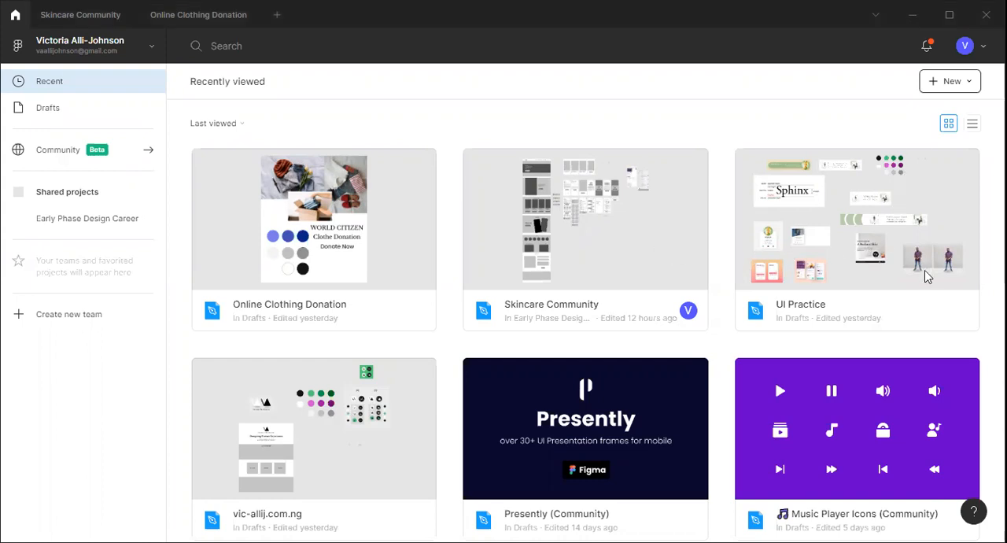
Open the UI Practice file and go to its Daily UI 002 page
key(ctrl+n)
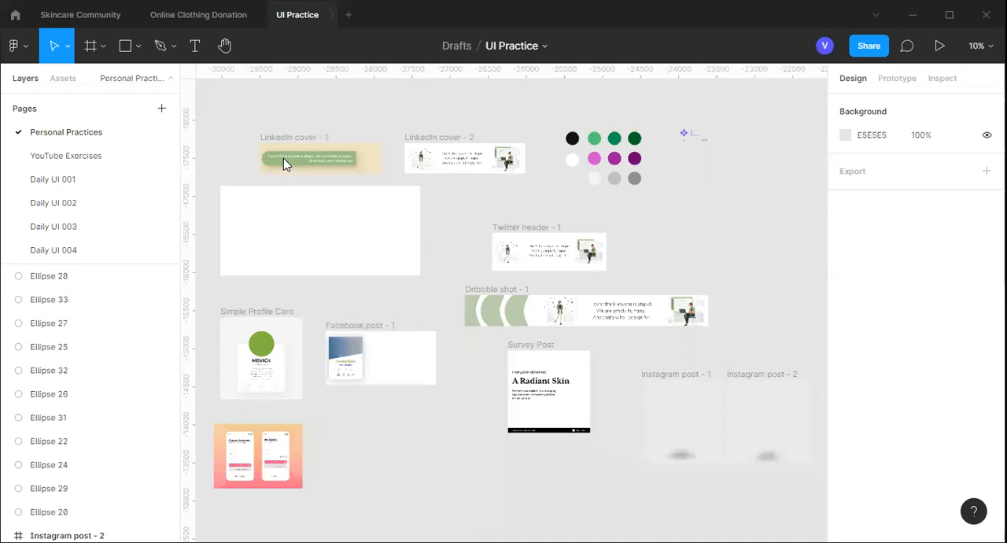
click(76, 206)
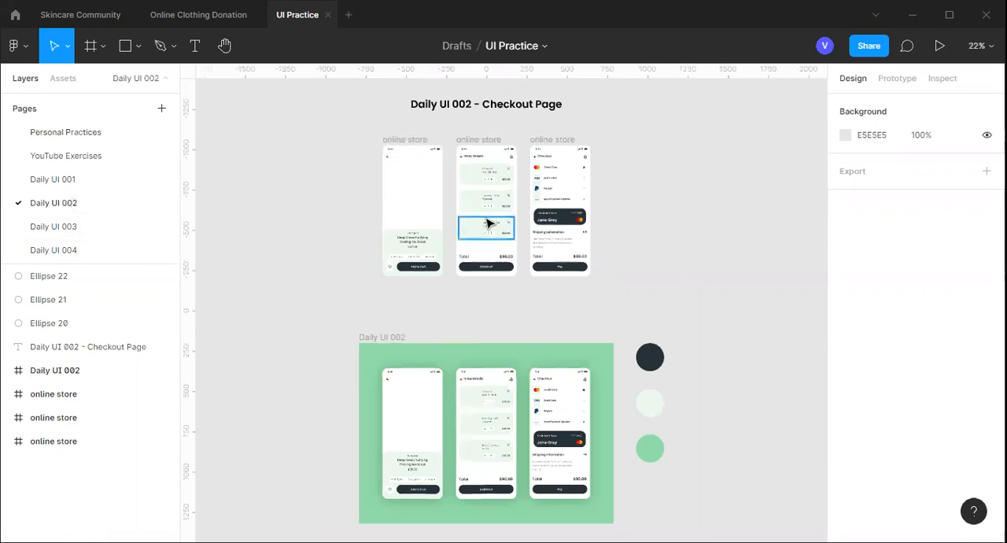
Examine the three online store mobile screens of the checkout design, both in close-up and side by side
scroll(488, 224, up, 1)
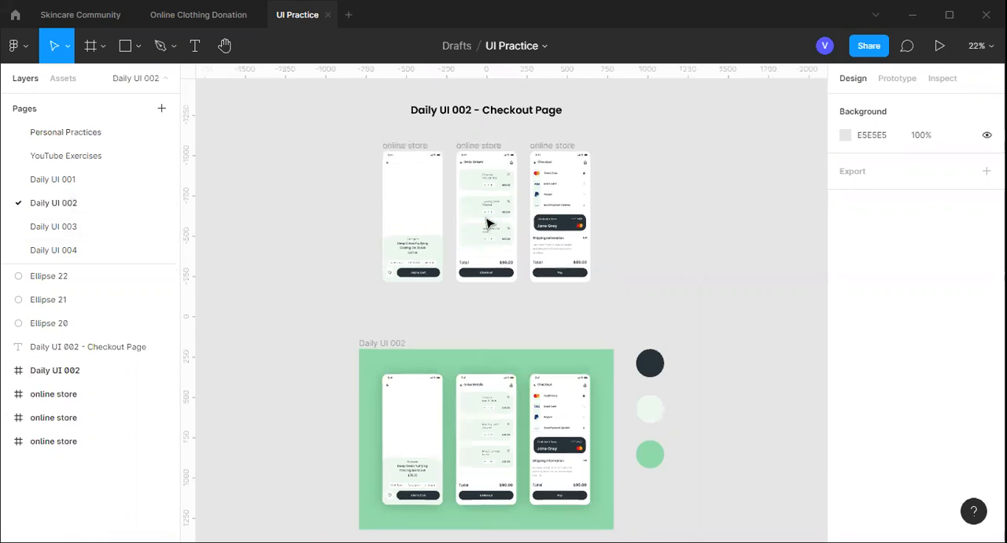
scroll(488, 224, up, 3)
scroll(491, 244, up, 3)
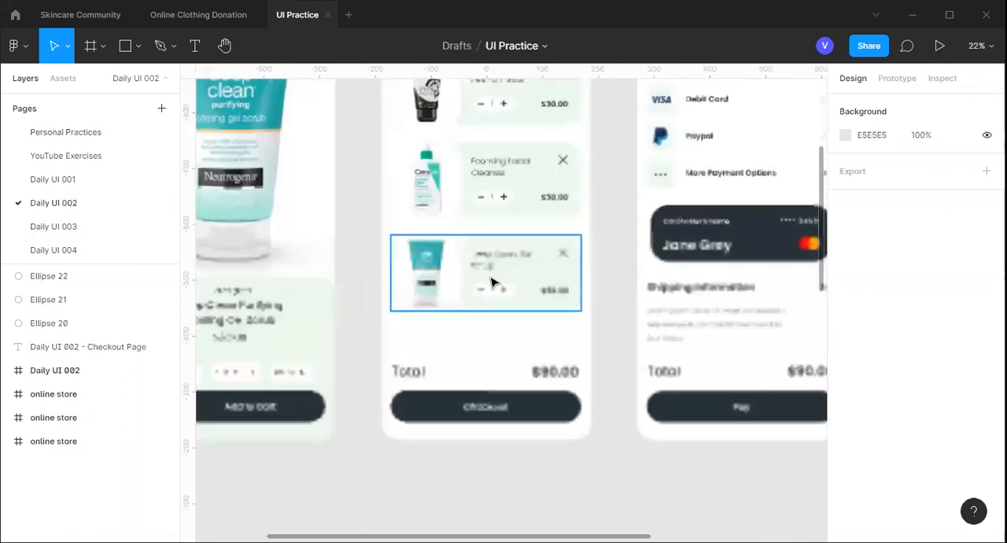
scroll(492, 282, up, 2)
scroll(492, 282, down, 1)
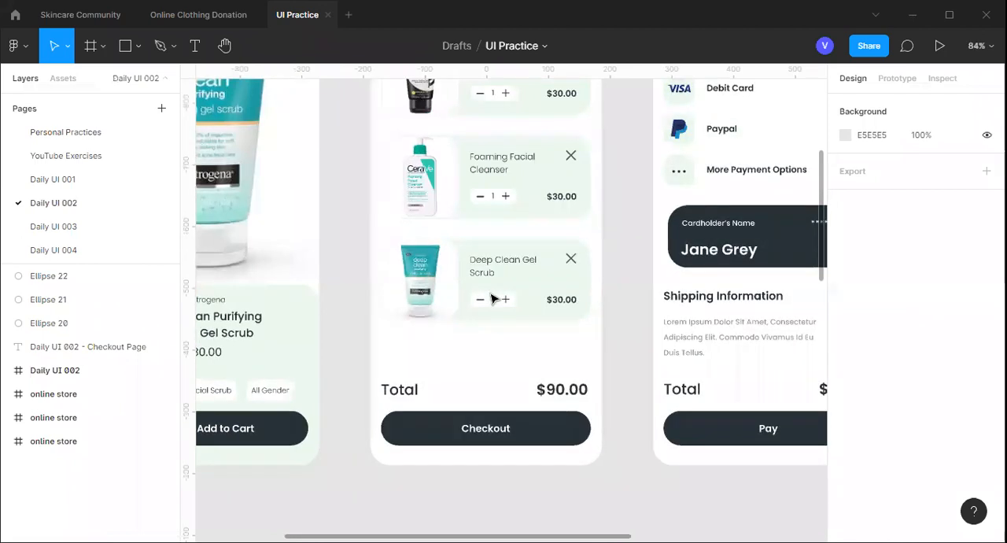
scroll(492, 299, up, 3)
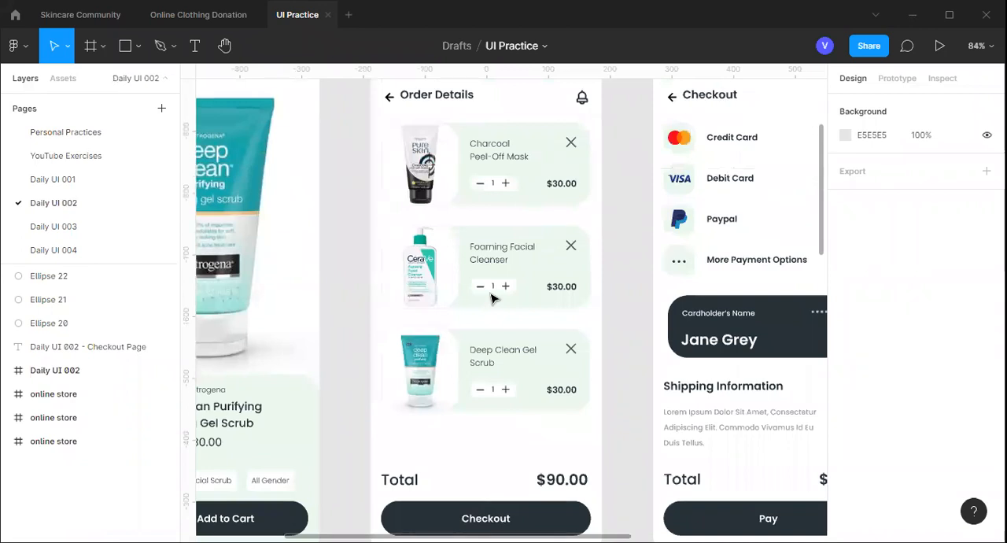
scroll(492, 297, down, 2)
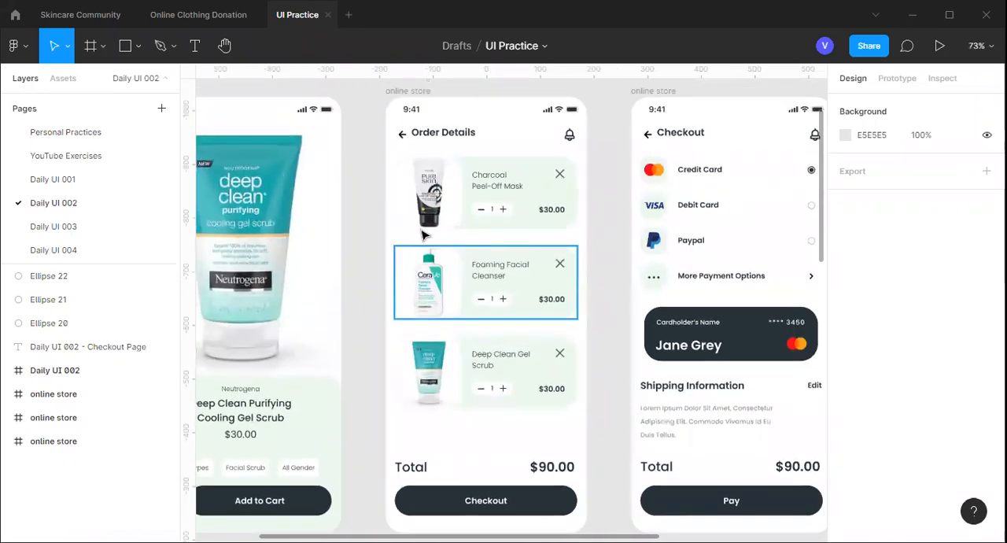
scroll(424, 234, down, 1)
scroll(425, 234, down, 2)
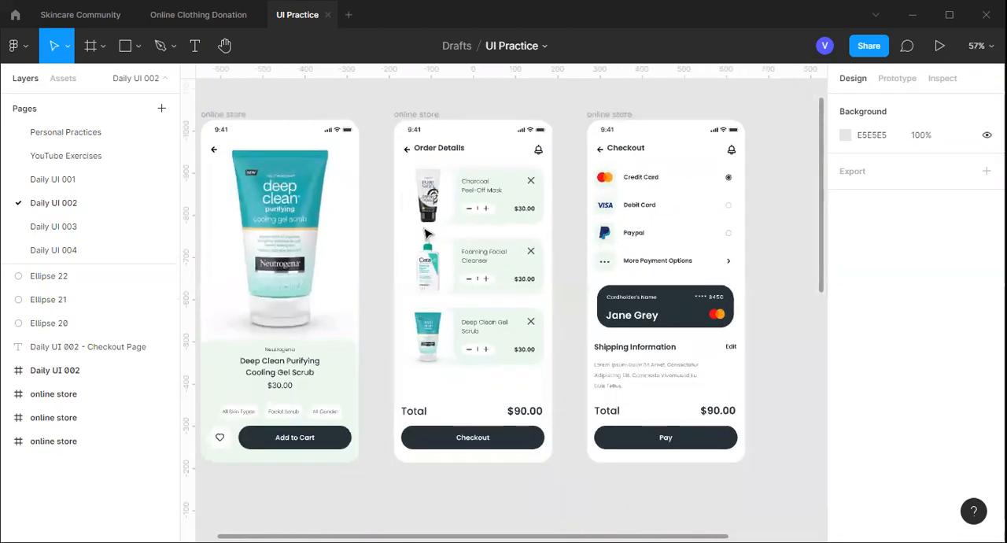
scroll(425, 233, down, 1)
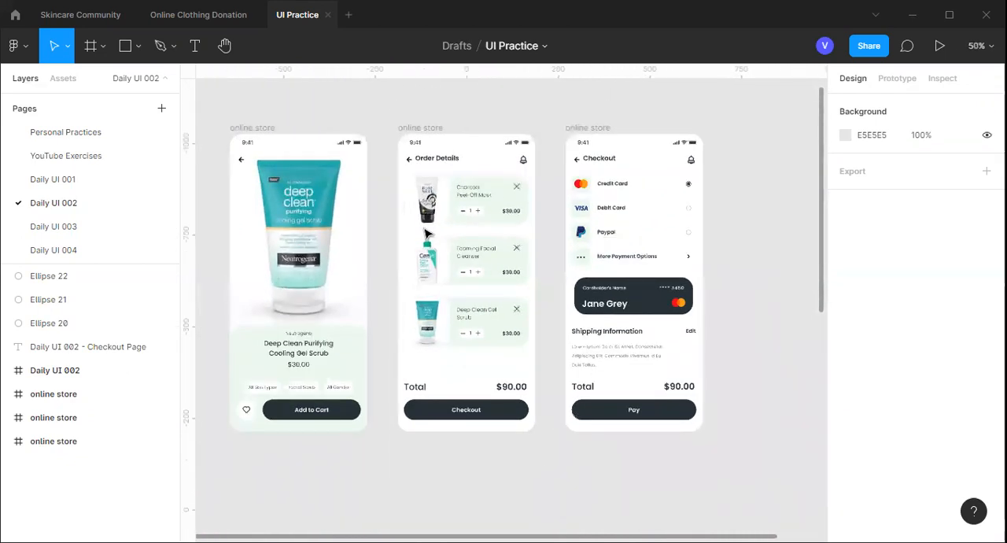
scroll(425, 234, down, 1)
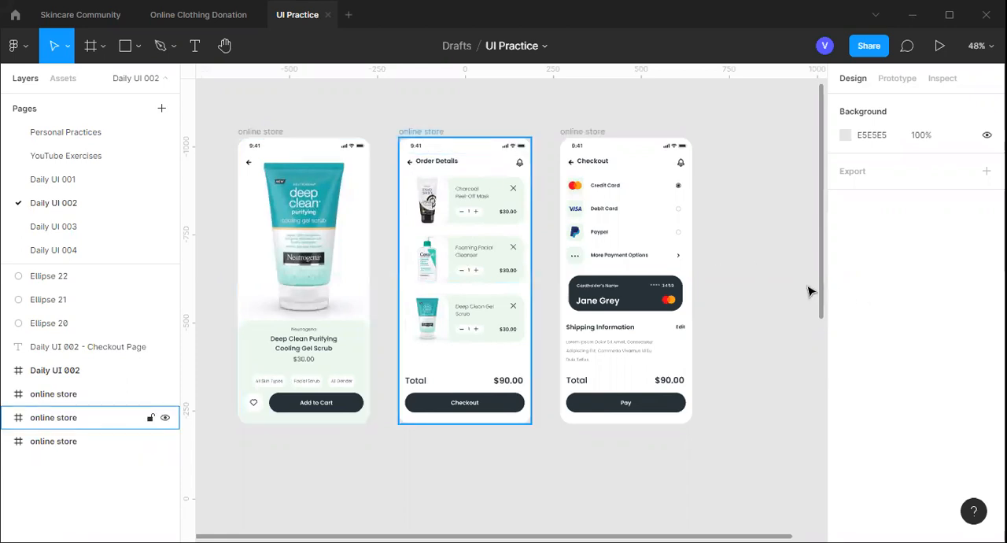
Make the Order Details frame's layout grid visible, trying the Grid type before returning it to Columns
click(428, 132)
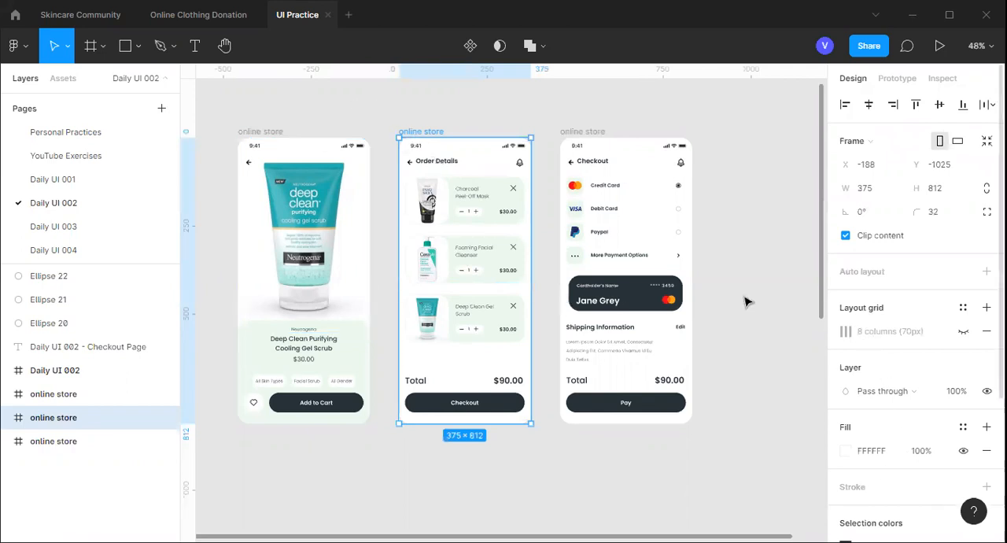
click(846, 333)
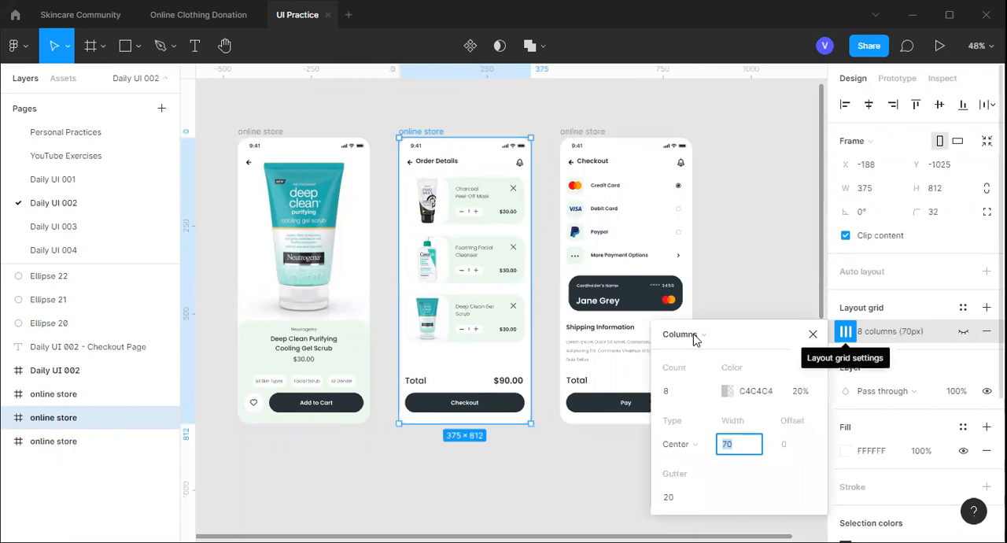
click(695, 338)
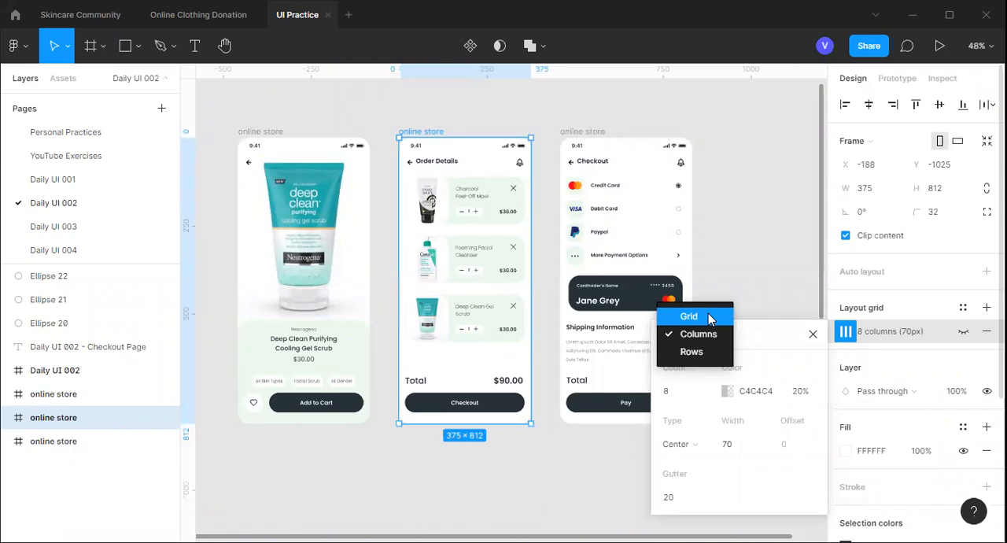
click(708, 317)
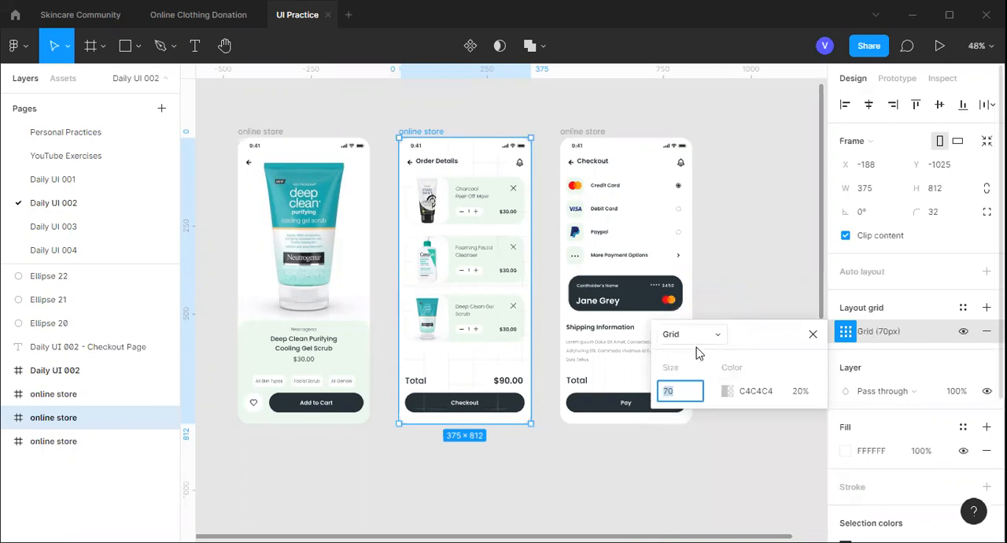
click(696, 343)
click(698, 352)
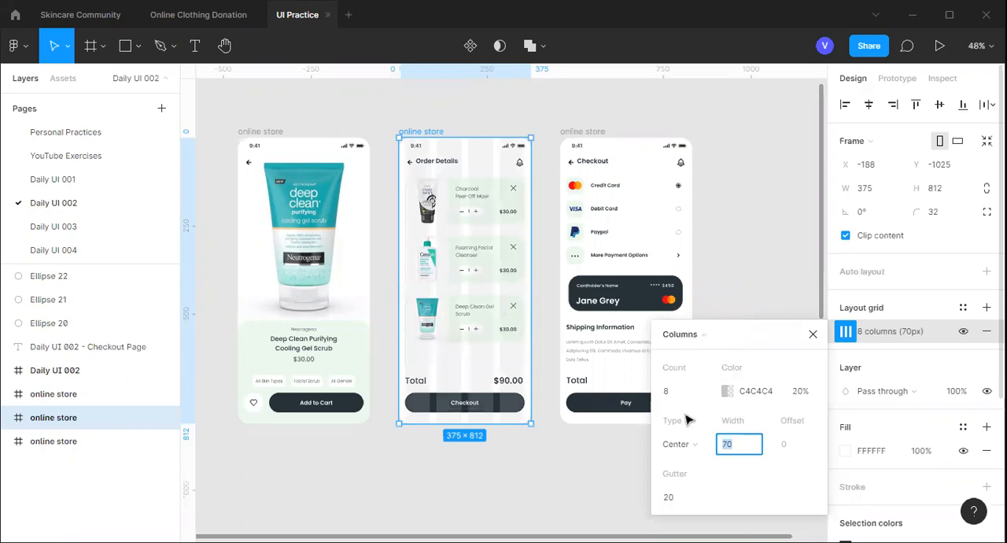
Set the opacity of the Order Details frame's column grid colour to 30%
click(802, 399)
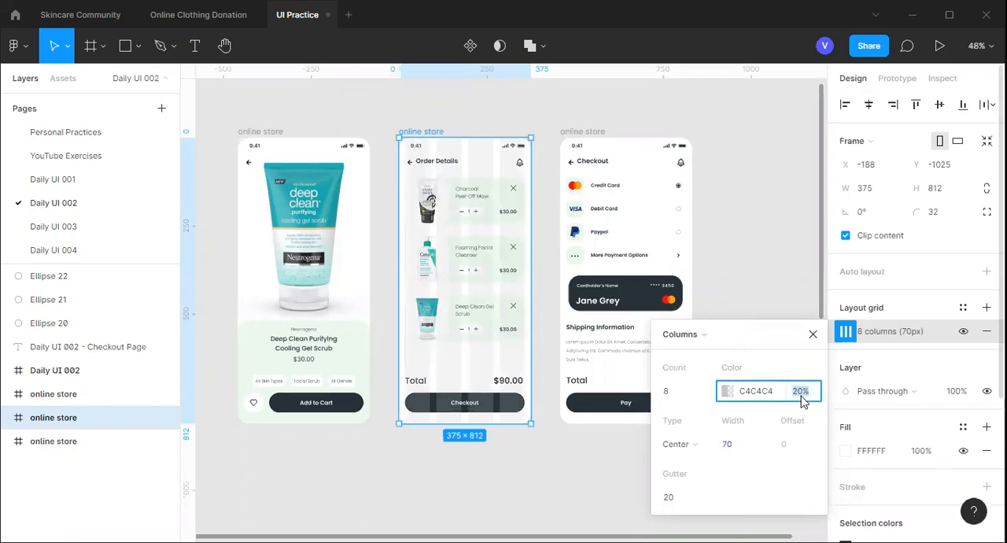
text(30)
key(Return)
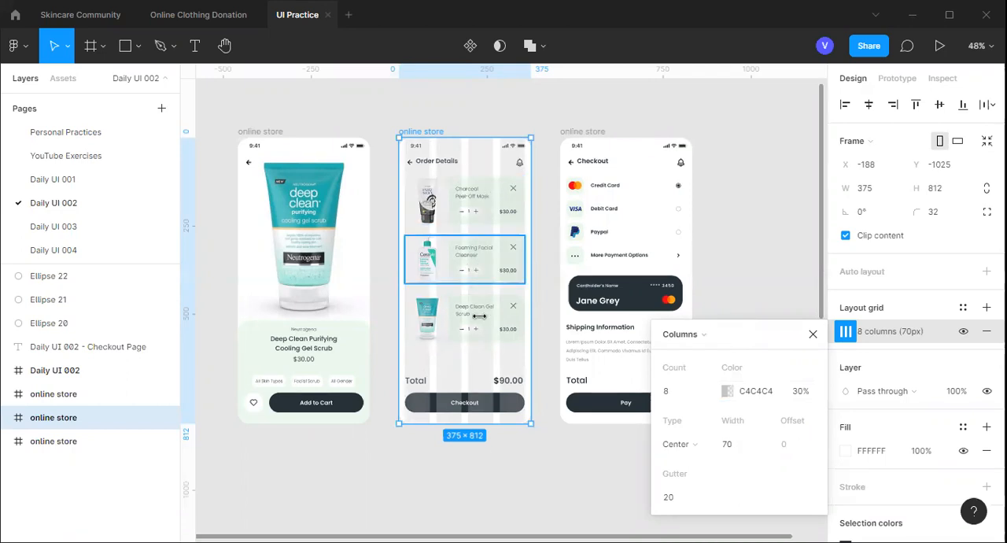
Measure the vertical gap between the Order Details heading and the Charcoal Peel-Off Mask card
scroll(470, 277, up, 1)
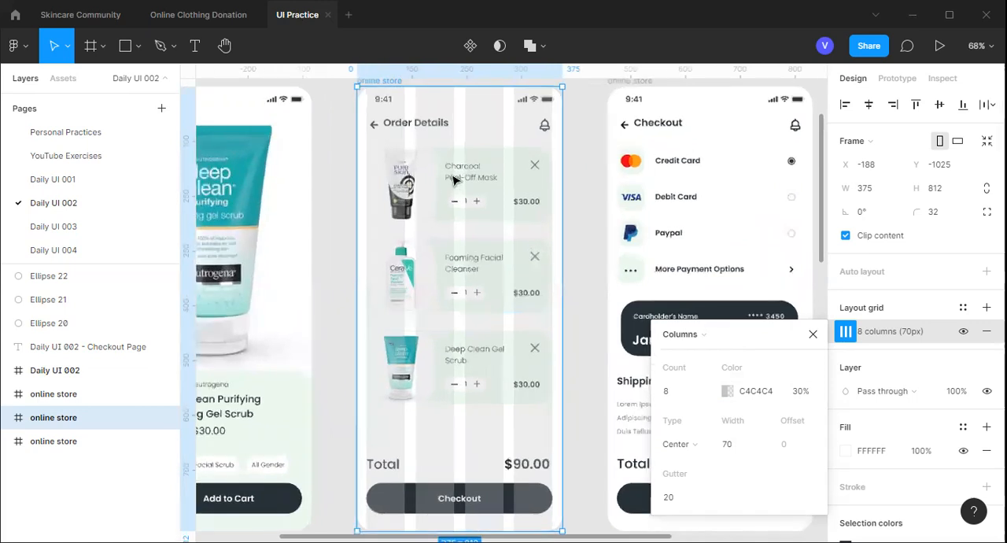
scroll(458, 196, up, 3)
scroll(458, 199, up, 3)
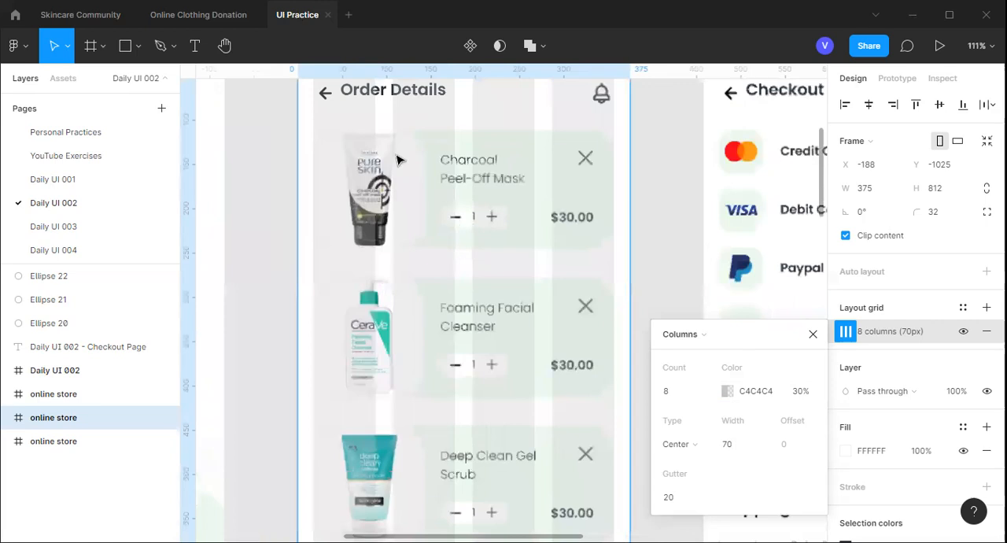
scroll(398, 161, up, 2)
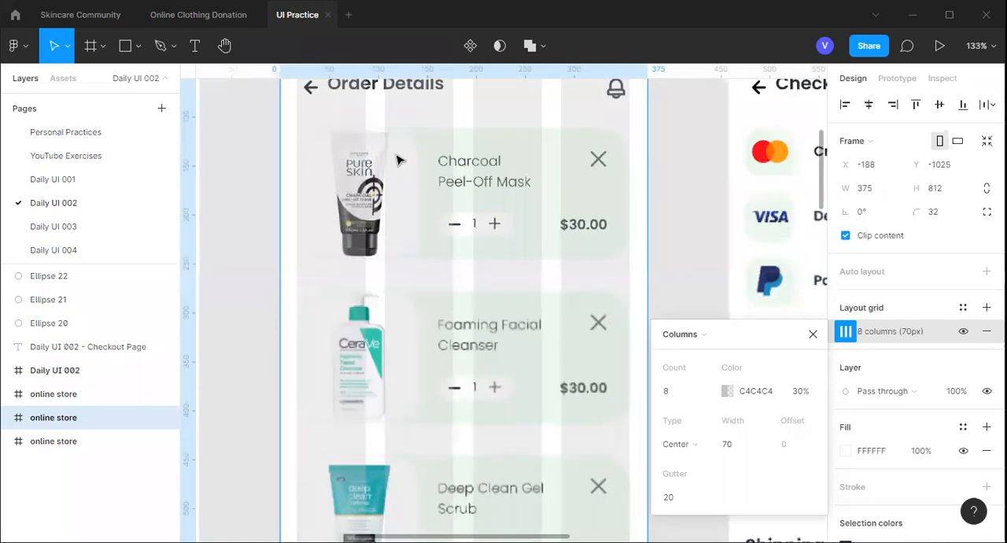
scroll(398, 160, up, 2)
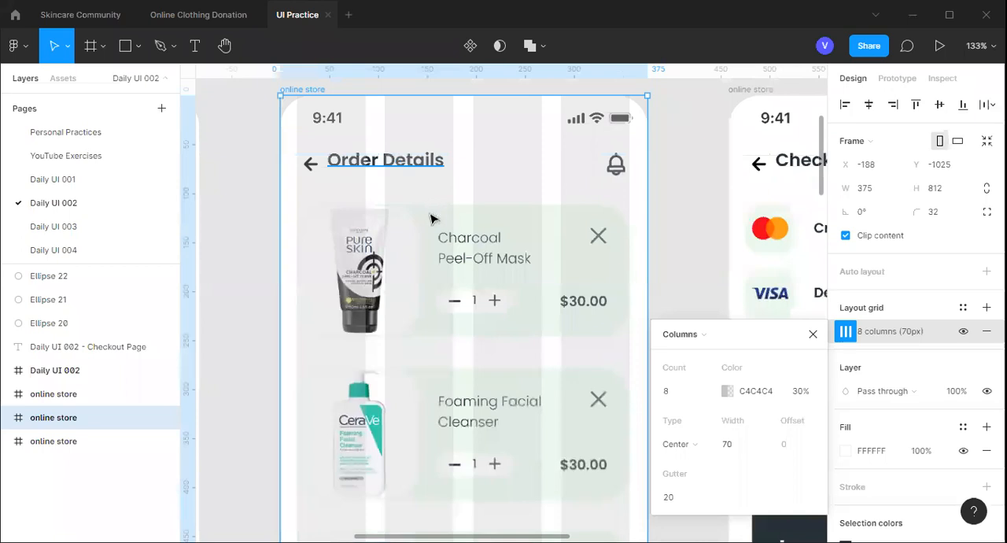
click(329, 162)
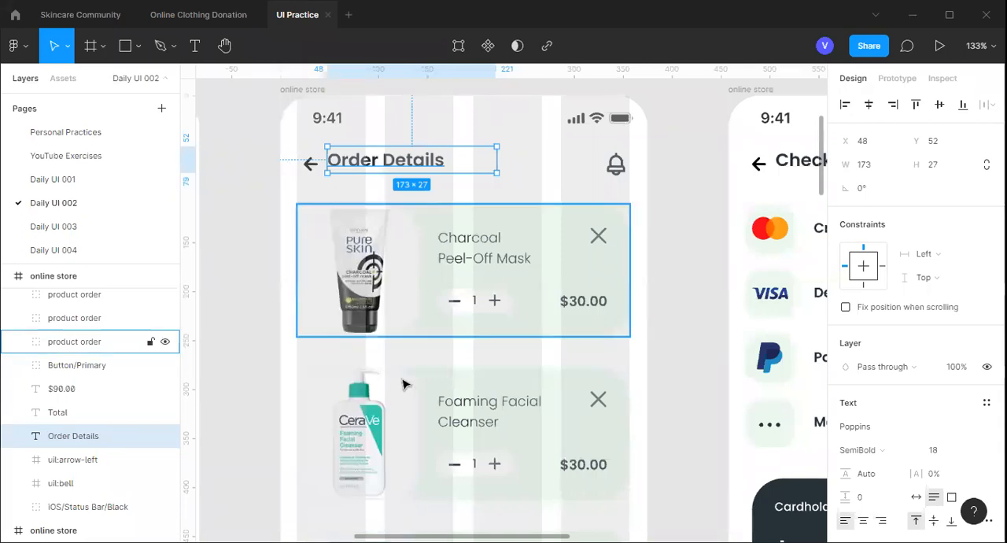
click(422, 244)
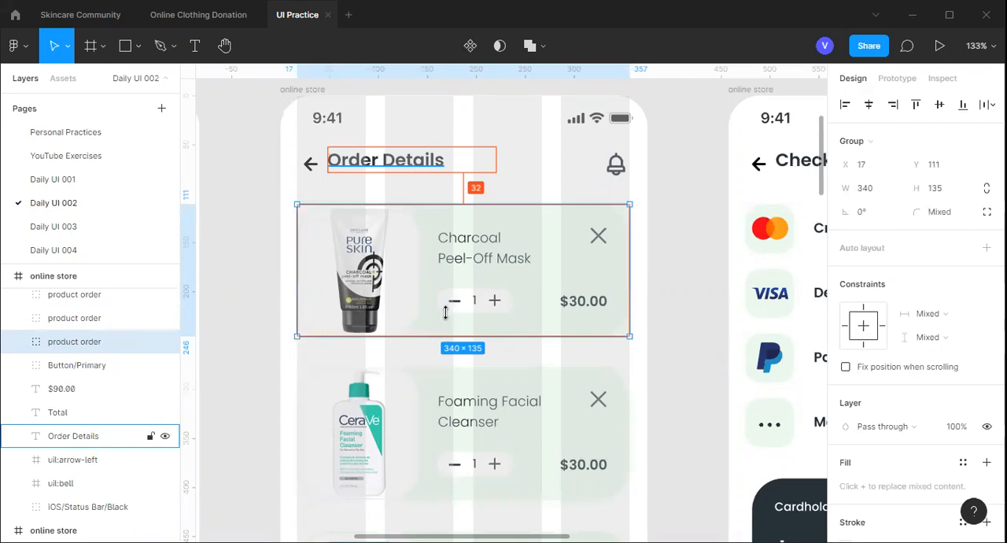
Select the Foaming Facial Cleanser card to inspect its spacing from the neighbouring product cards
scroll(447, 319, down, 2)
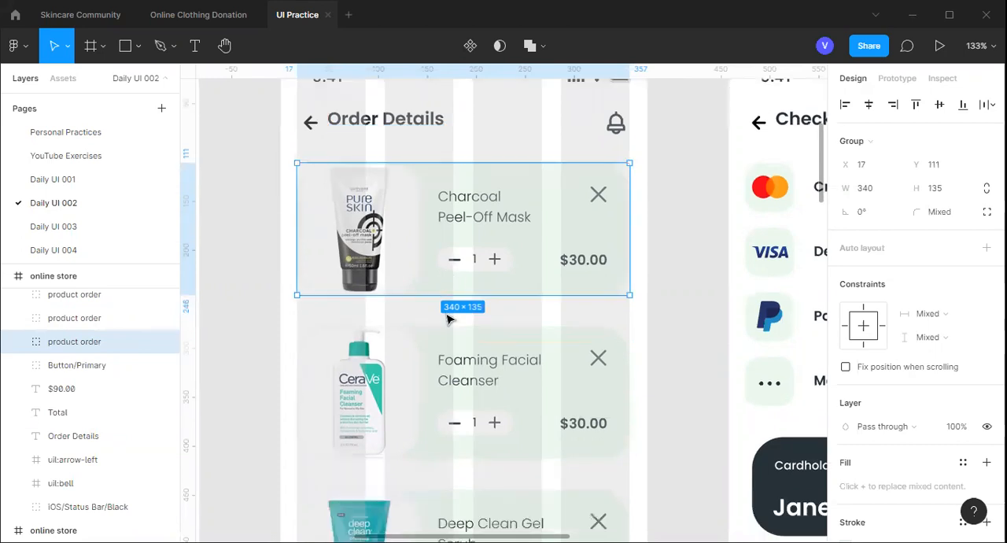
scroll(448, 319, down, 4)
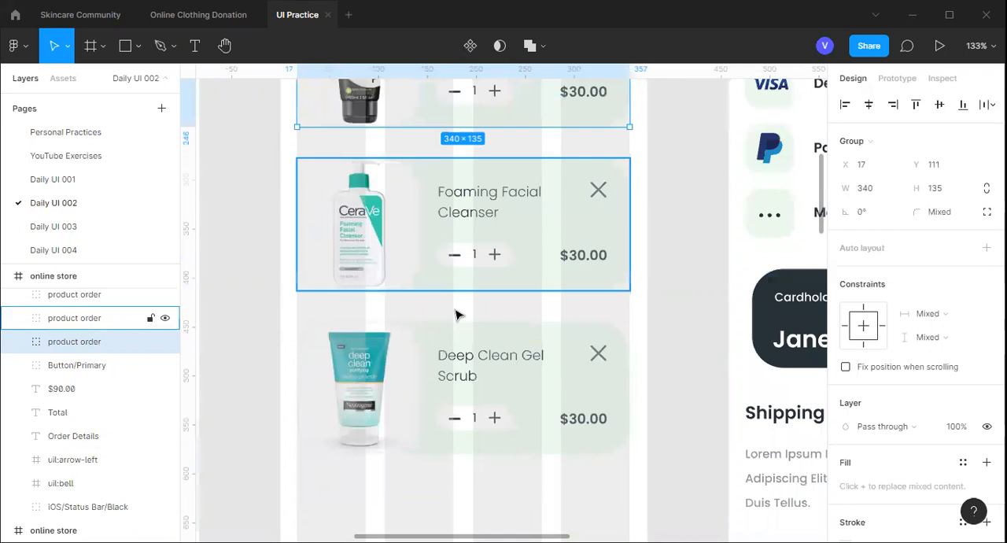
click(460, 329)
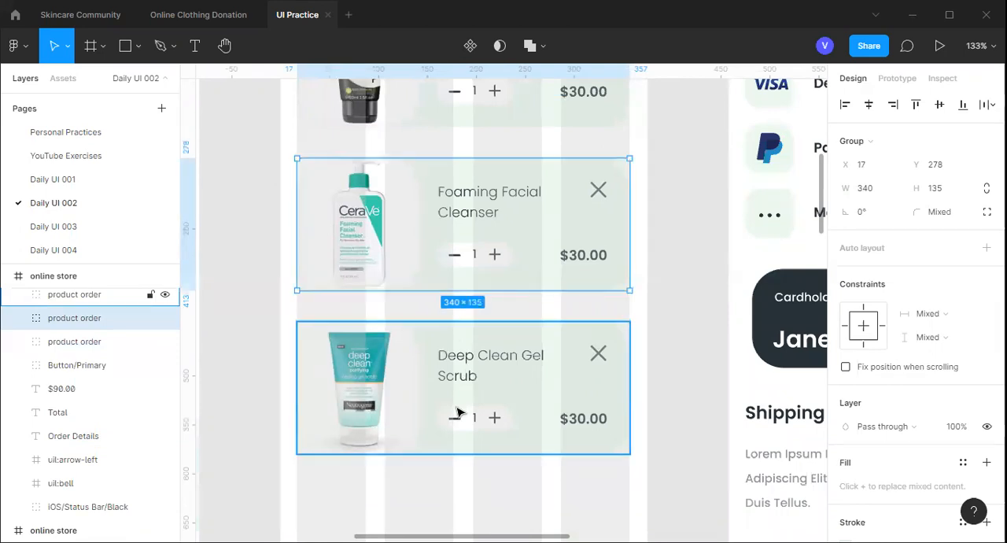
Review the Order Details screen's column alignment and spacing alongside the product and Checkout screens
scroll(459, 413, down, 5)
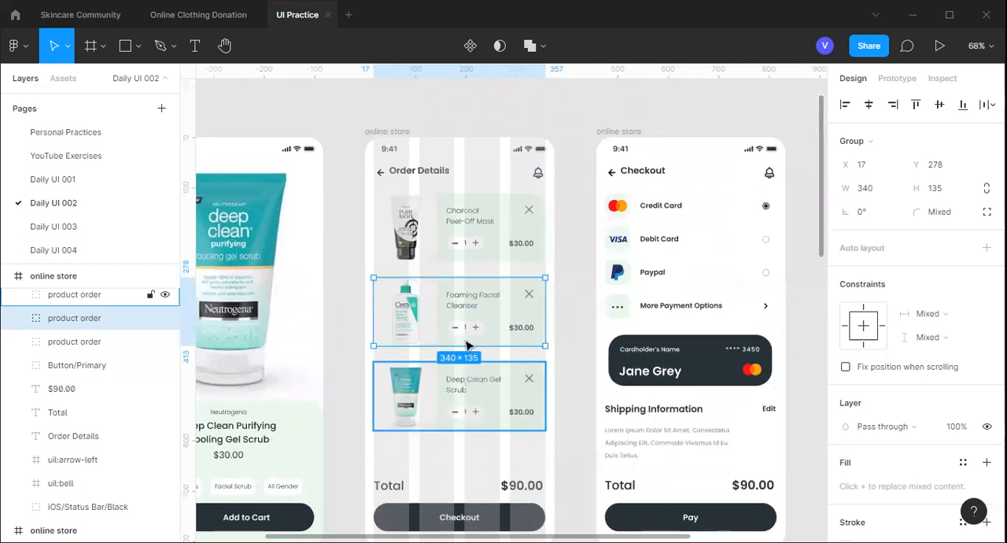
scroll(469, 345, down, 1)
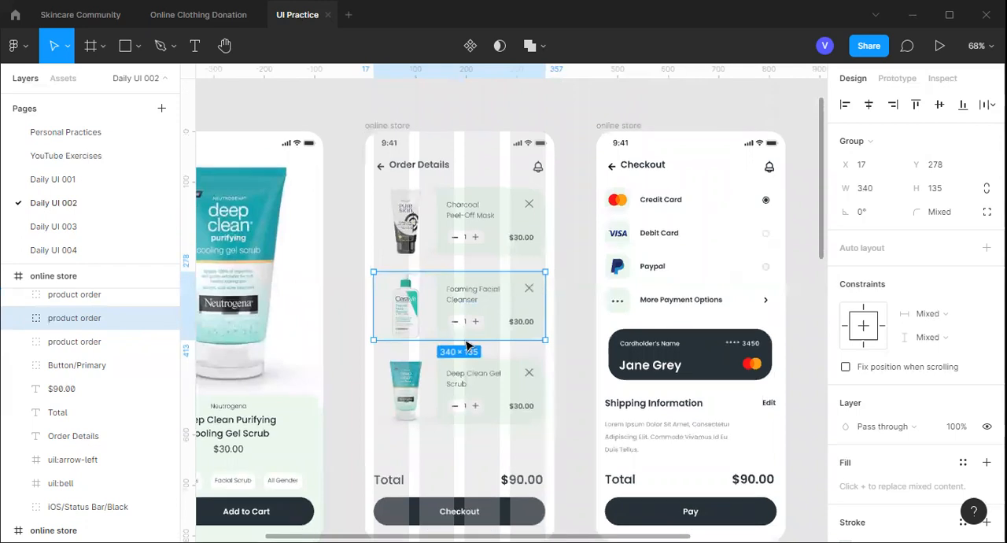
scroll(467, 347, down, 2)
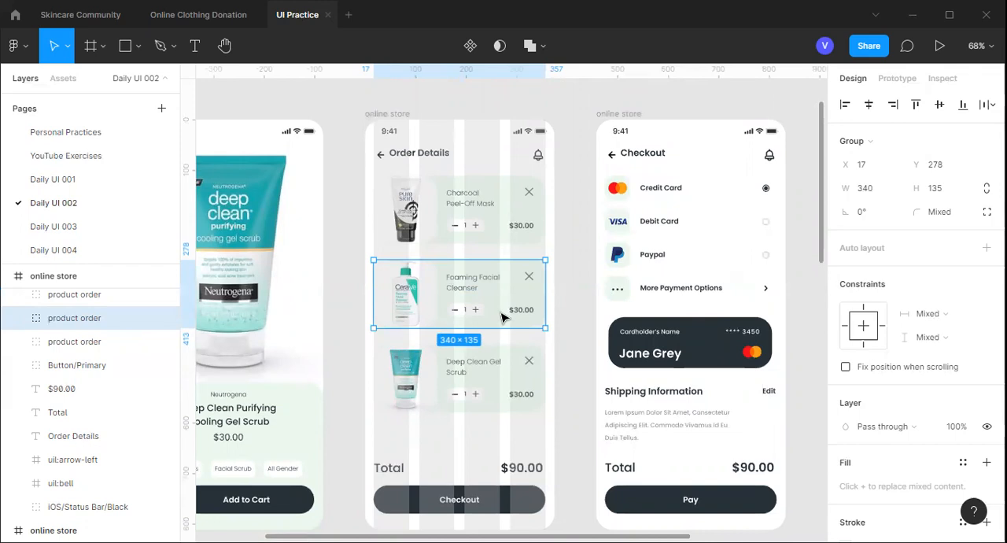
scroll(504, 317, down, 2)
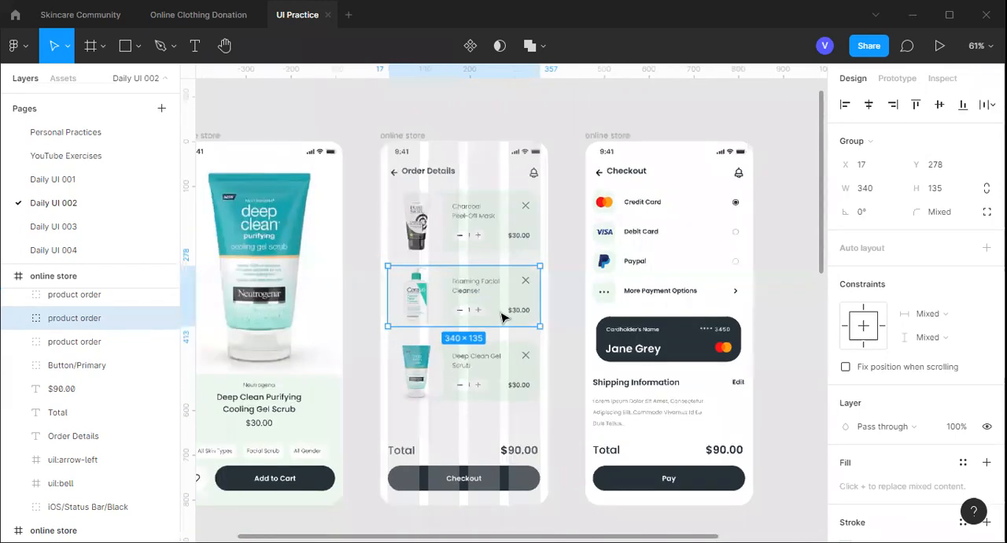
scroll(504, 317, down, 1)
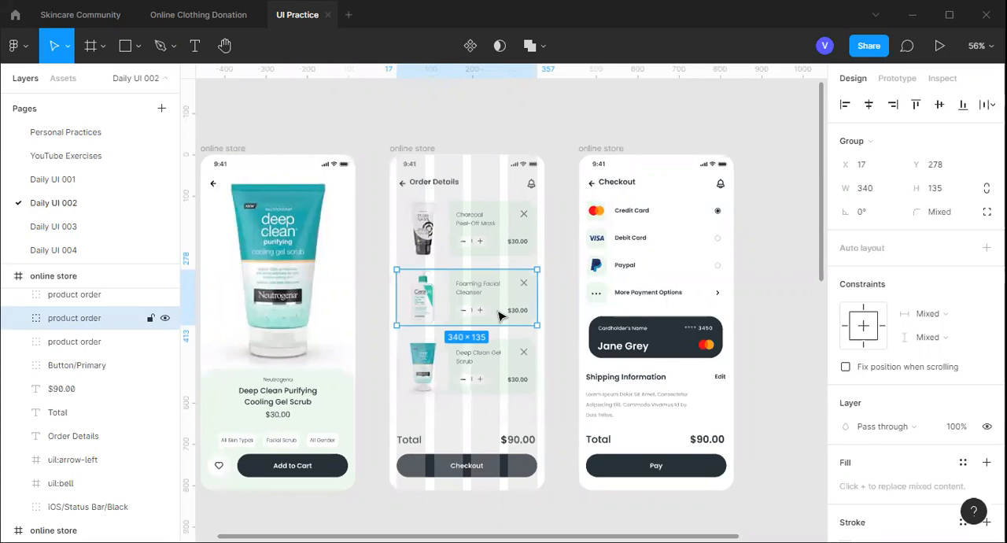
scroll(469, 325, up, 1)
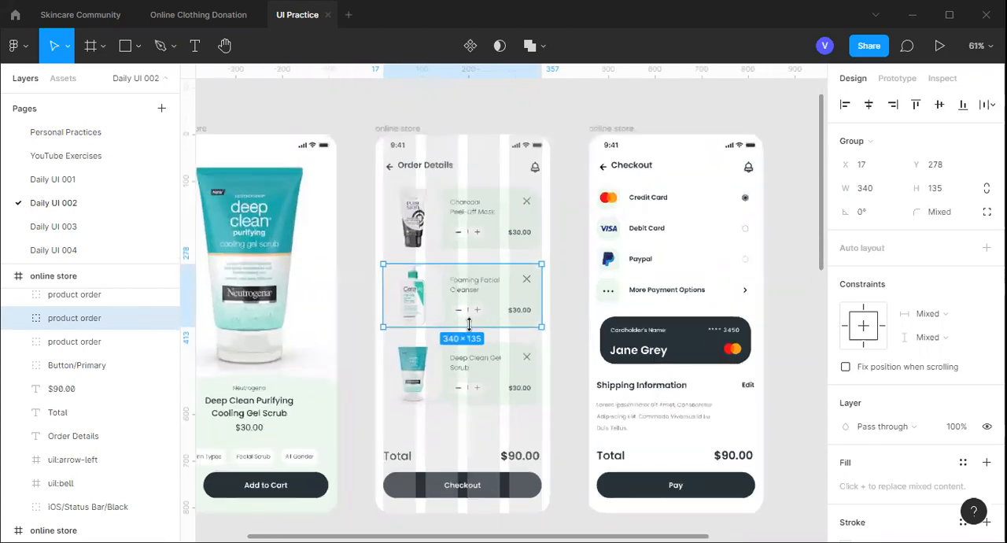
scroll(469, 324, up, 1)
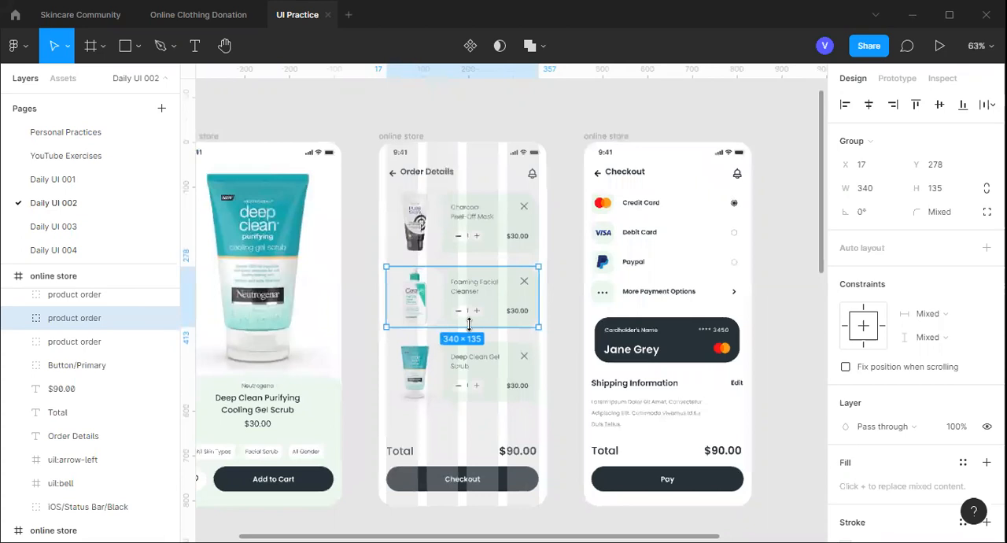
scroll(469, 325, down, 2)
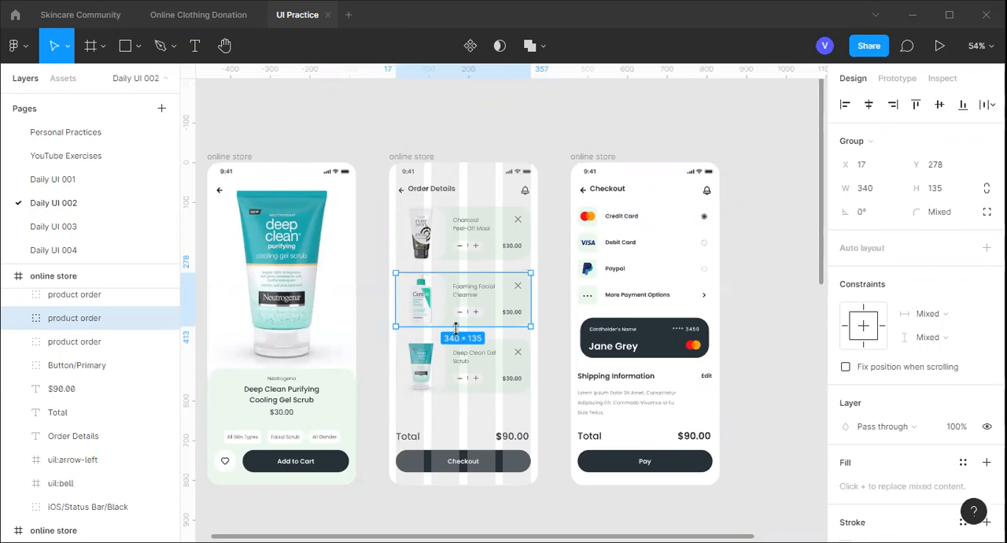
scroll(455, 329, up, 1)
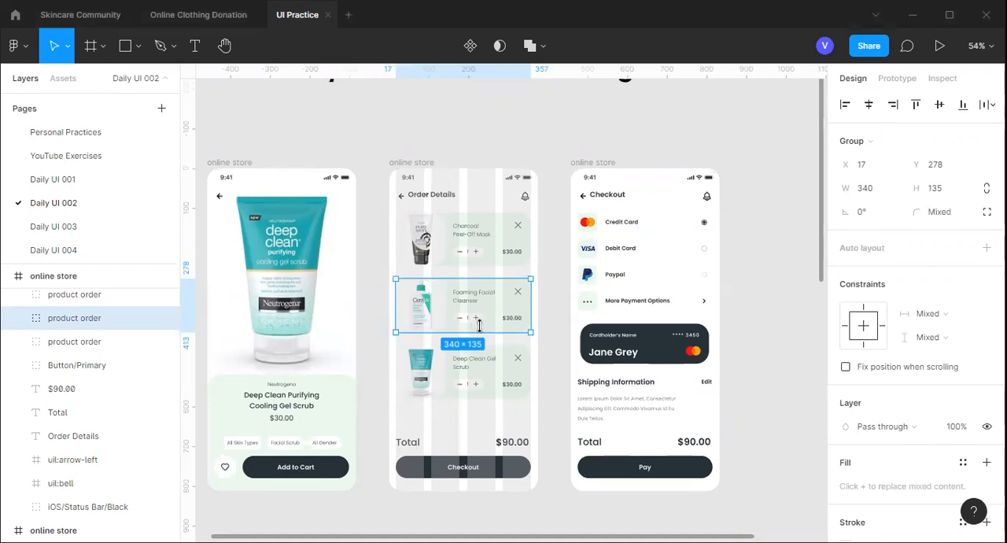
Inspect the Credit Card option's spacing from the Debit Card option below and the Checkout heading above
ctrl+scroll(483, 332, up, 2)
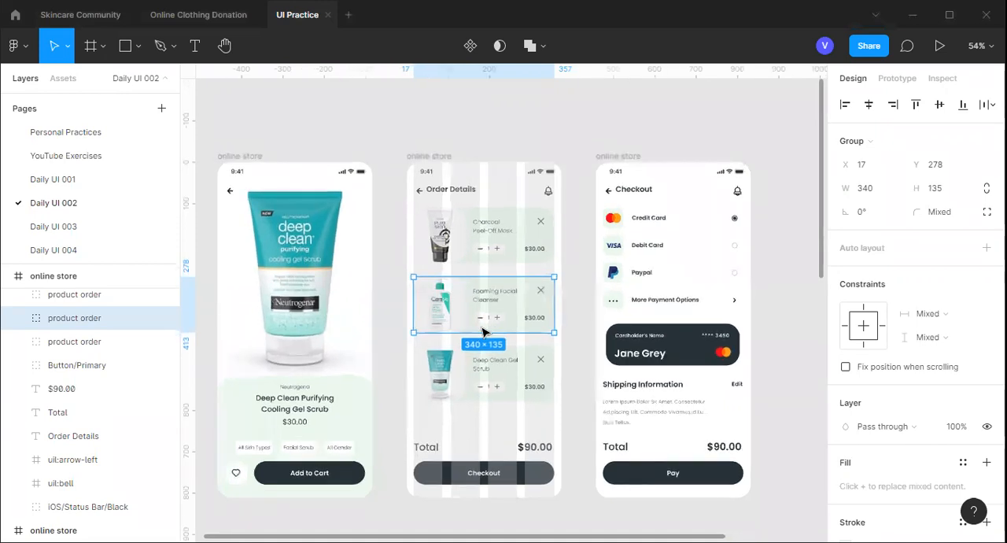
ctrl+scroll(484, 329, up, 3)
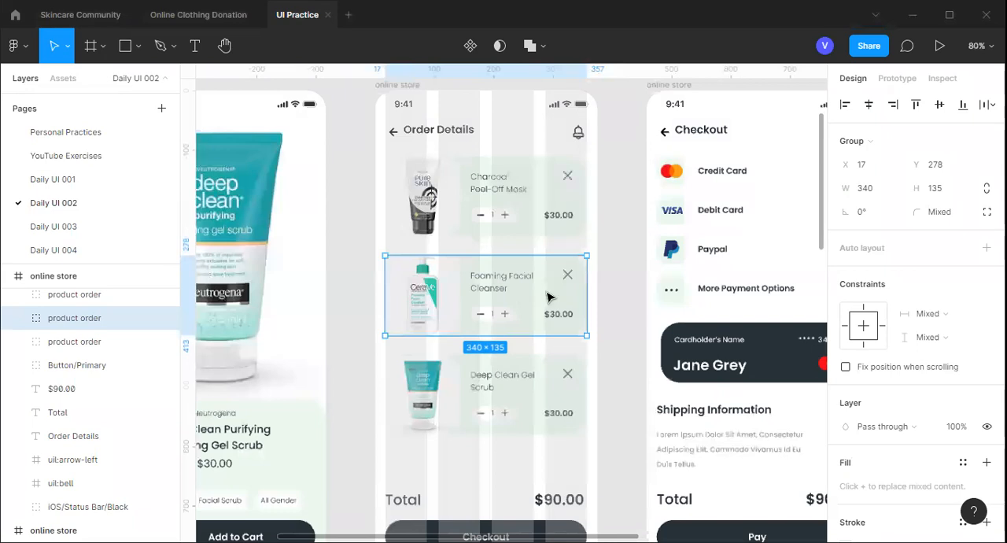
scroll(551, 293, right, 3)
scroll(557, 287, up, 1)
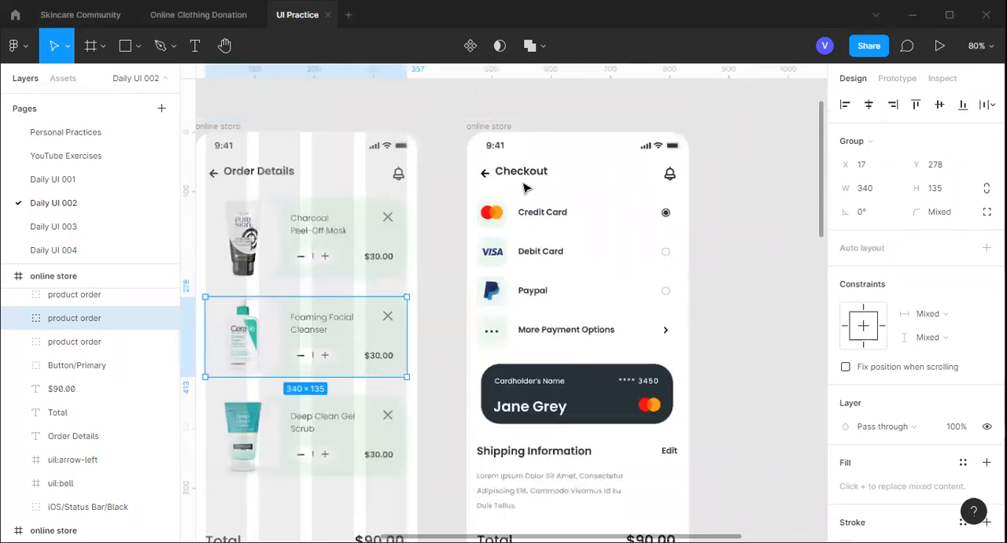
ctrl+scroll(531, 178, up, 3)
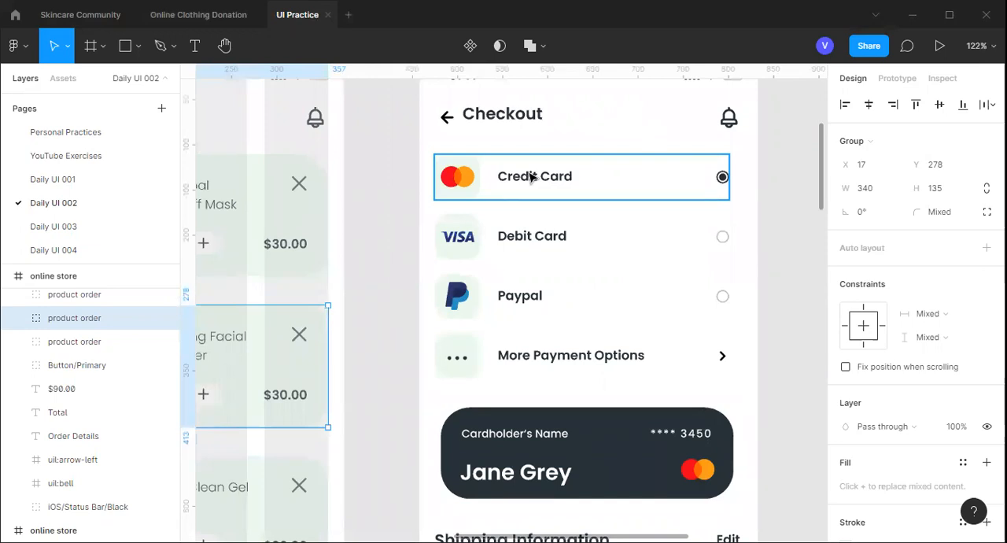
click(531, 177)
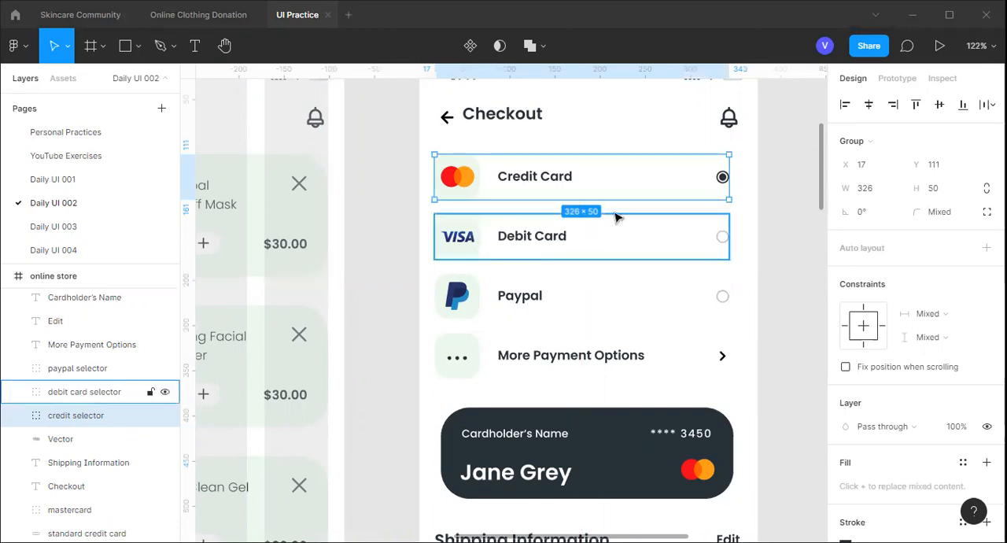
key(alt)
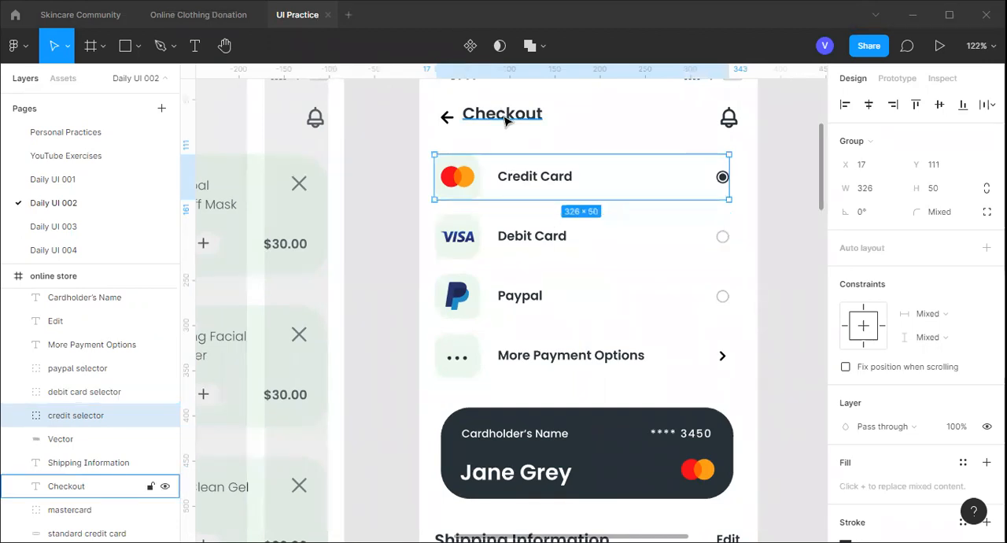
click(479, 134)
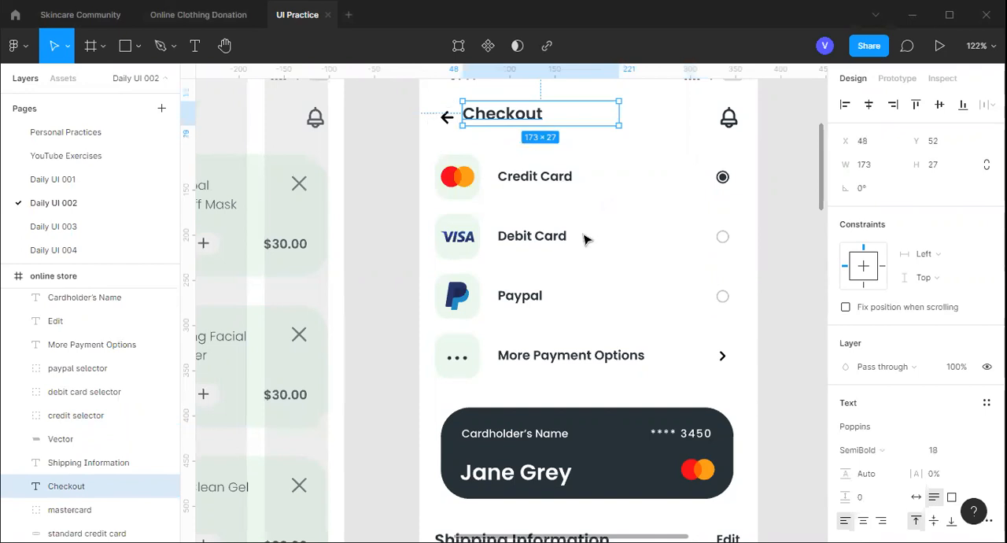
Open the Checkout frame's column grid settings and inspect its width and gutter
scroll(488, 93, down, 3)
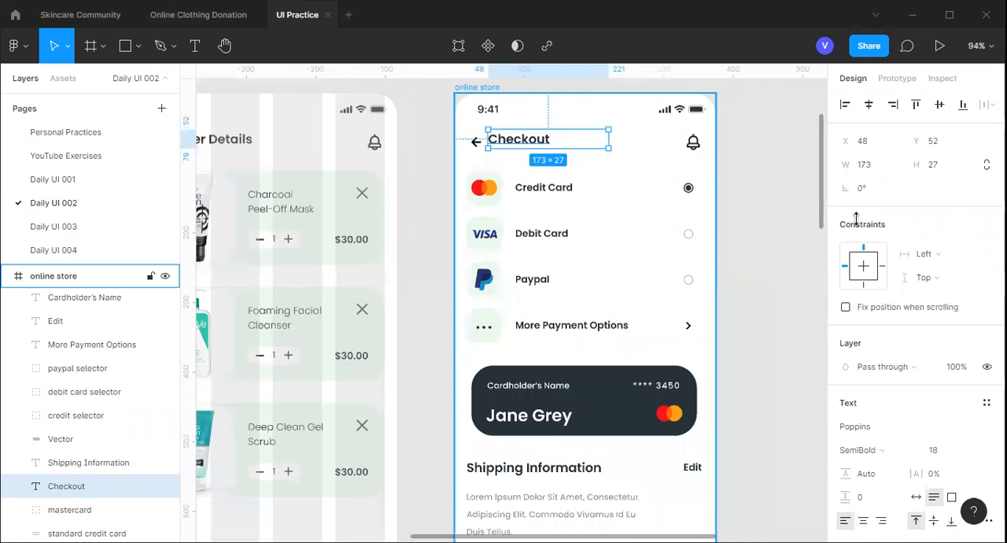
click(486, 87)
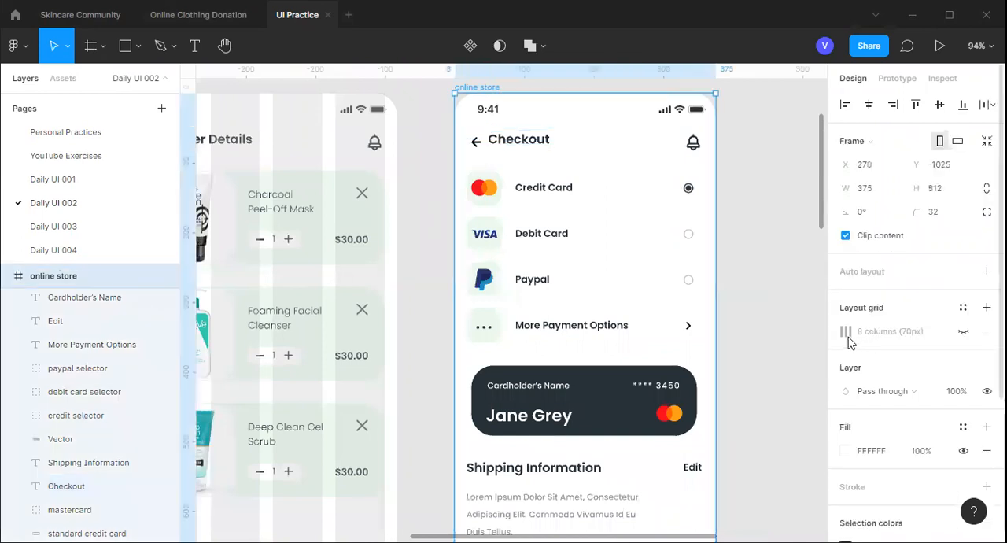
click(725, 453)
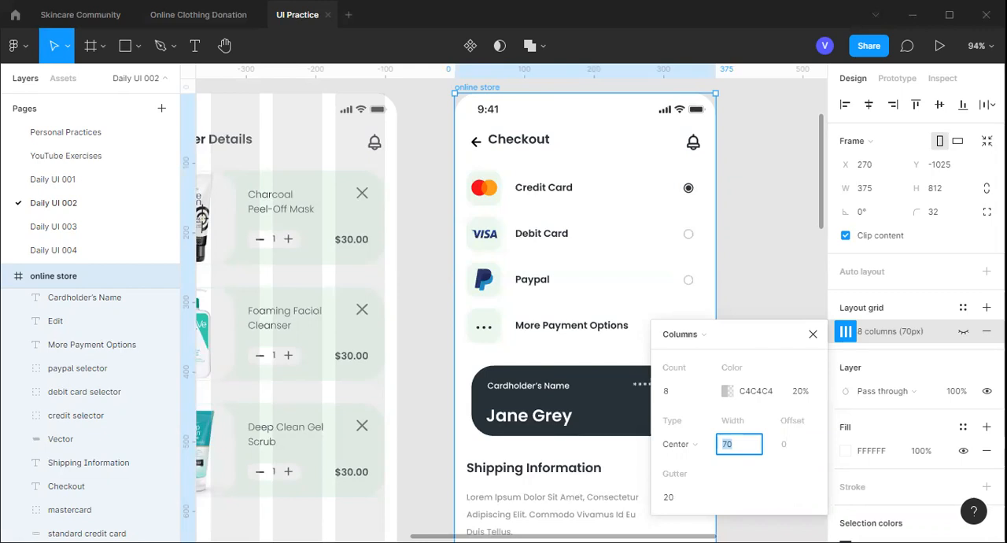
click(427, 284)
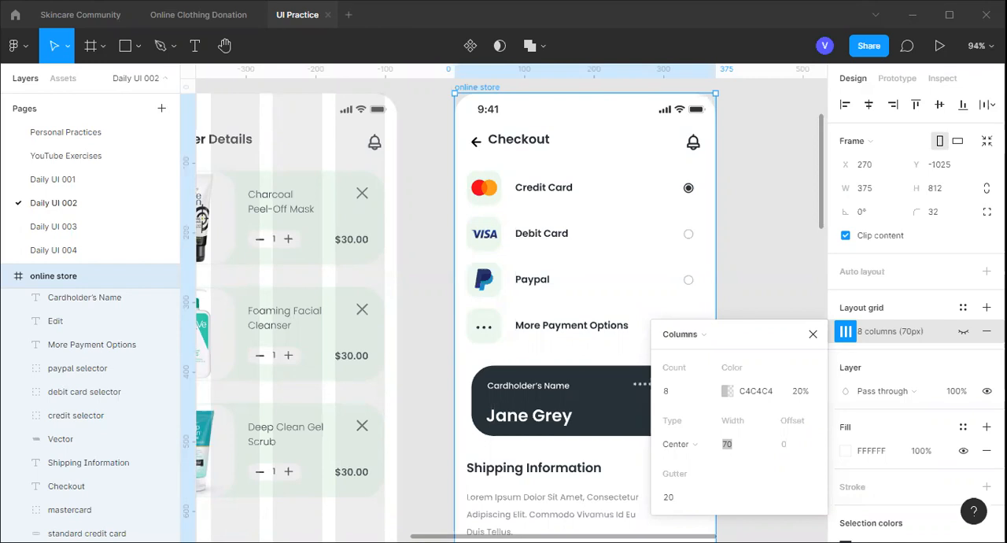
click(671, 503)
click(671, 504)
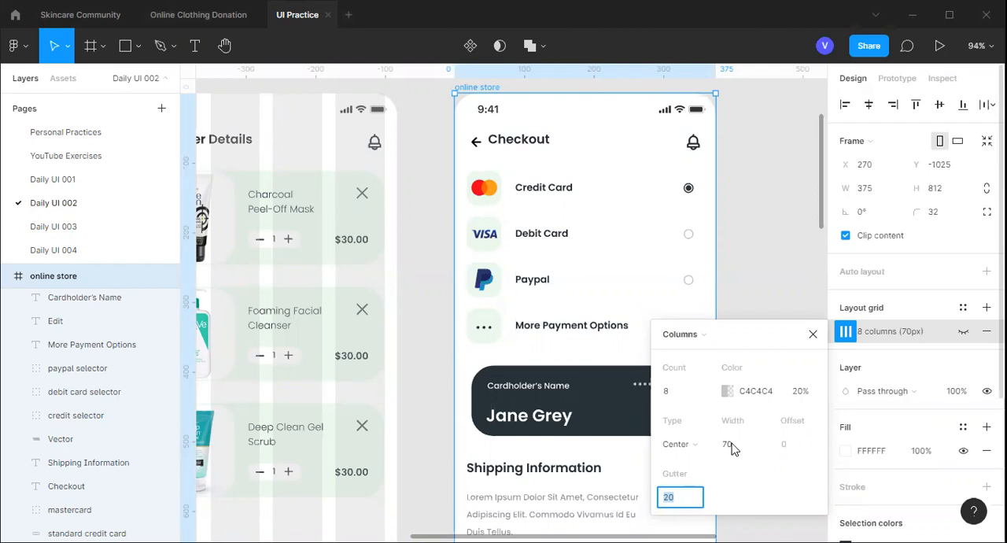
key(shift+Tab)
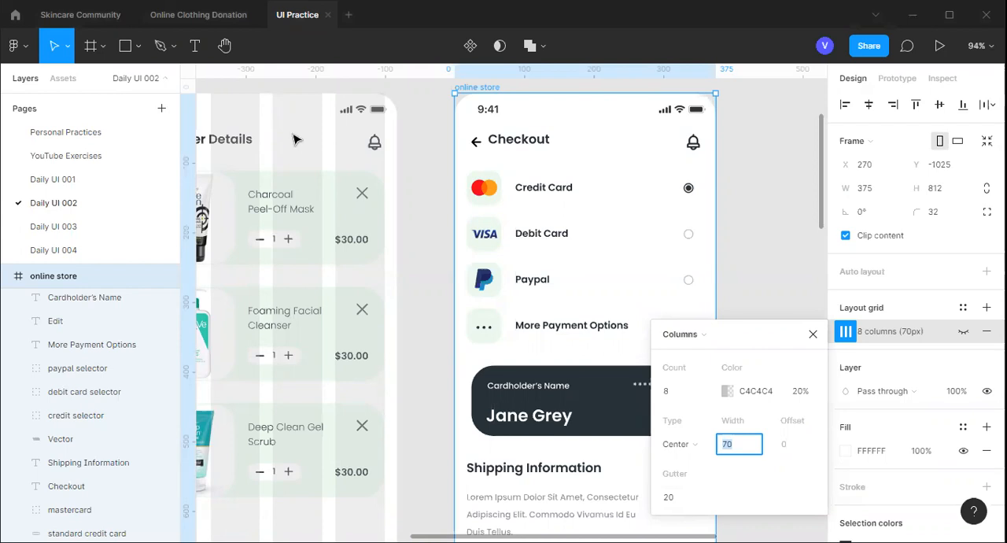
Move the Charcoal Peel-Off Mask card up against the Order Details heading, at about X 16, Y 79
scroll(238, 95, left, 2)
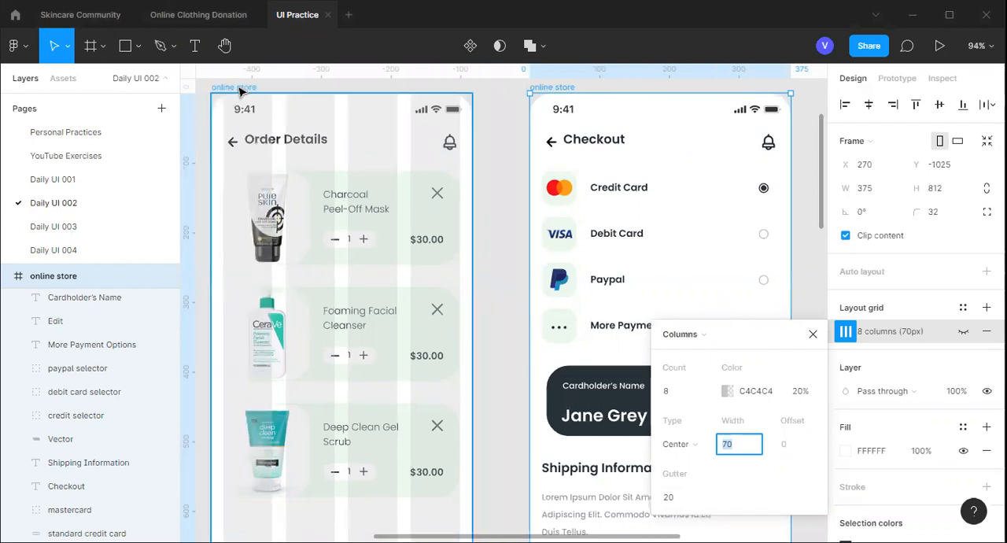
click(241, 92)
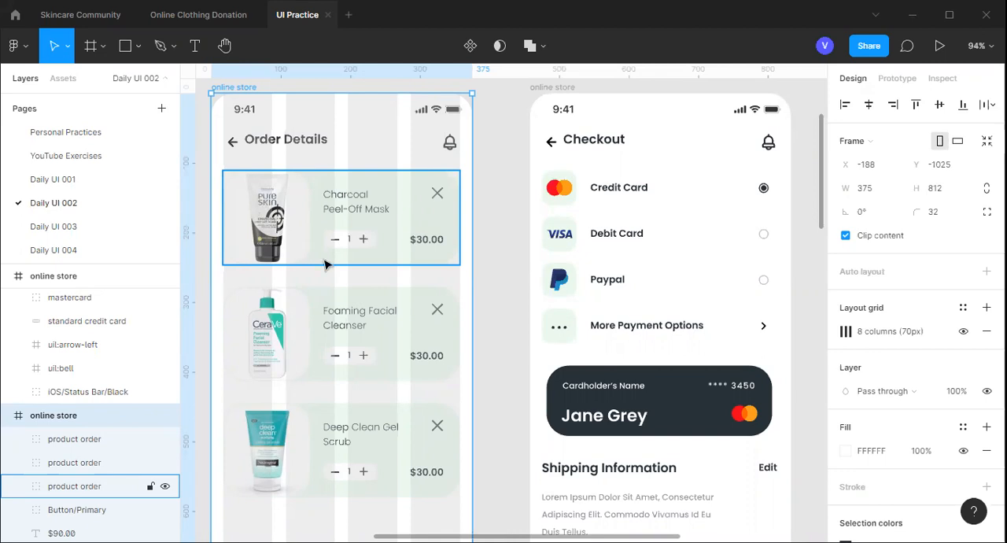
key(alt)
click(368, 180)
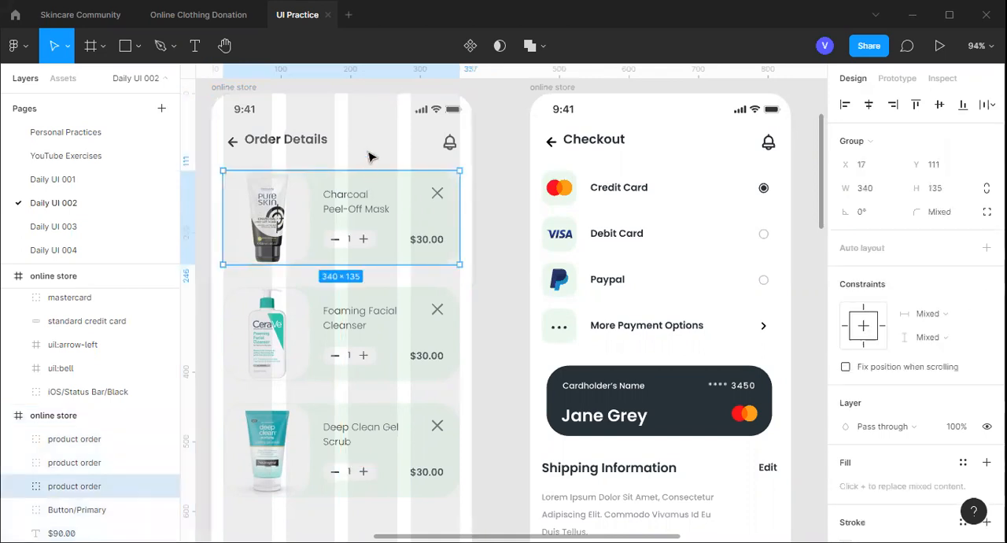
drag(374, 181, 375, 161)
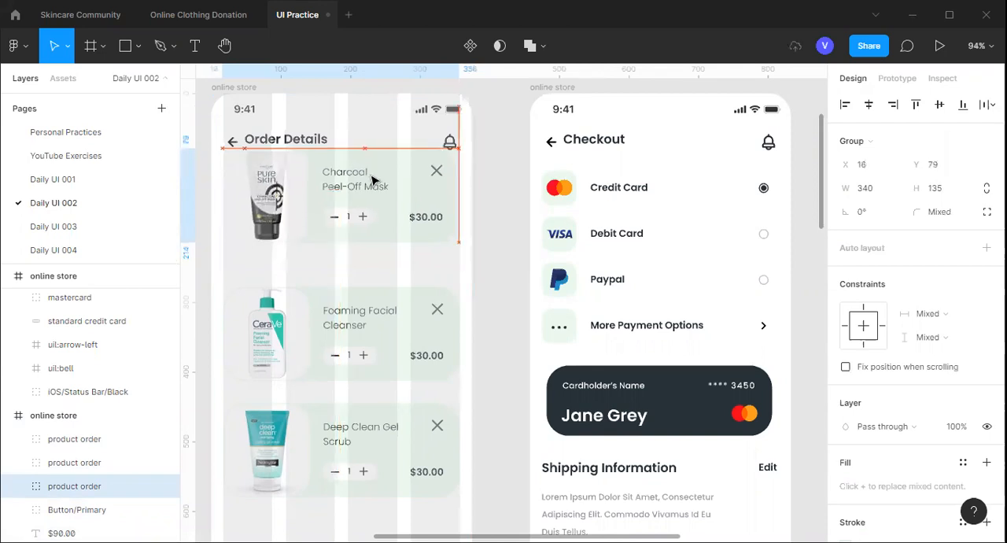
Move the Foaming Facial Cleanser card down to about X 19, Y 310, and the Checkout button up above the Total row
click(346, 305)
drag(351, 321, 378, 307)
scroll(374, 378, down, 1)
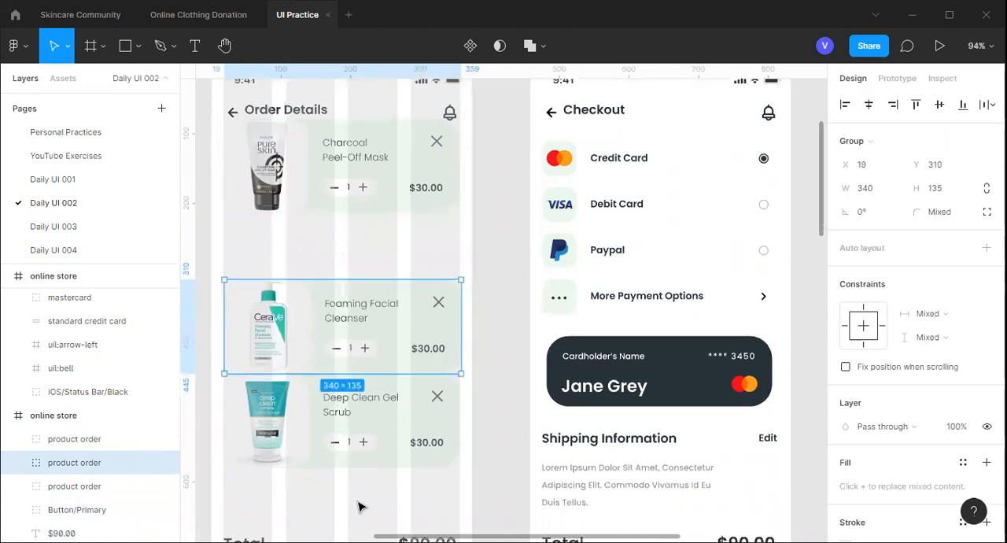
scroll(359, 504, down, 2)
scroll(367, 477, down, 2)
drag(375, 471, 394, 348)
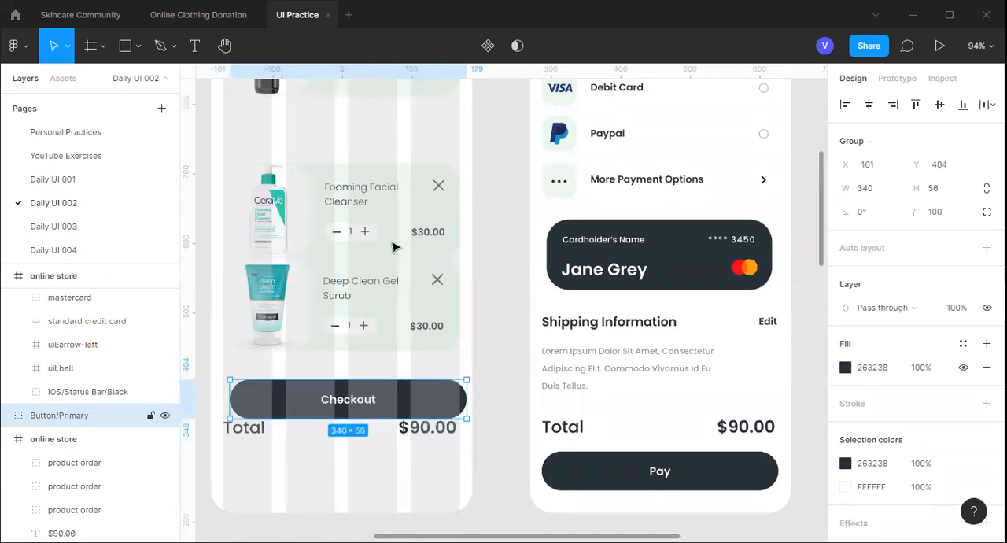
Move the Charcoal Peel-Off Mask card down against the Foaming Facial Cleanser card, at about X 24, Y 175
scroll(394, 243, up, 3)
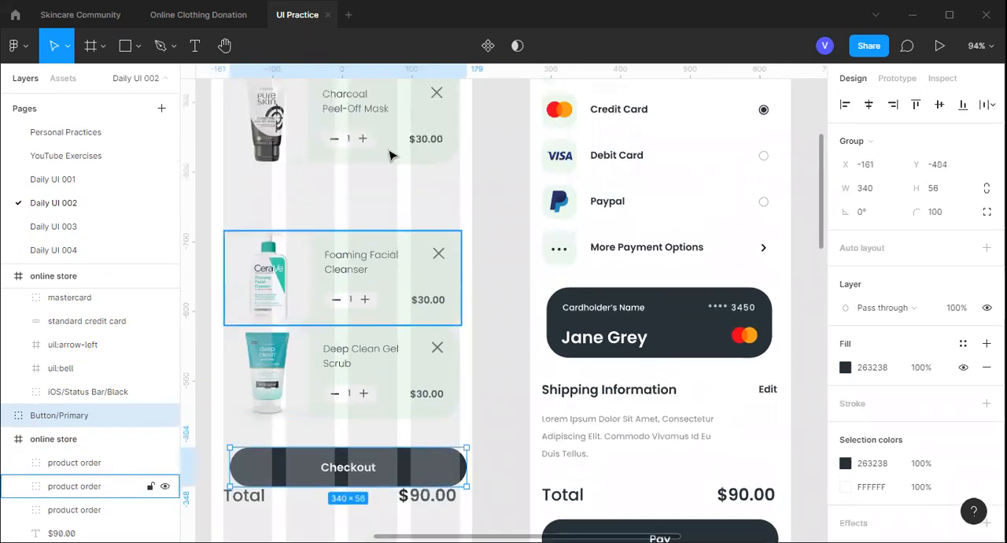
scroll(399, 186, up, 3)
click(400, 211)
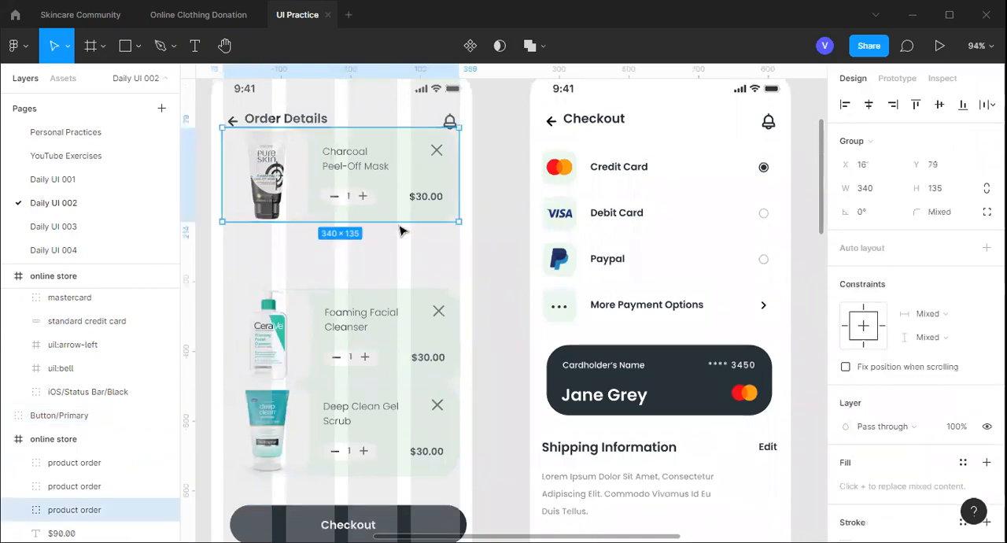
drag(400, 211, 405, 293)
key(ctrl+z)
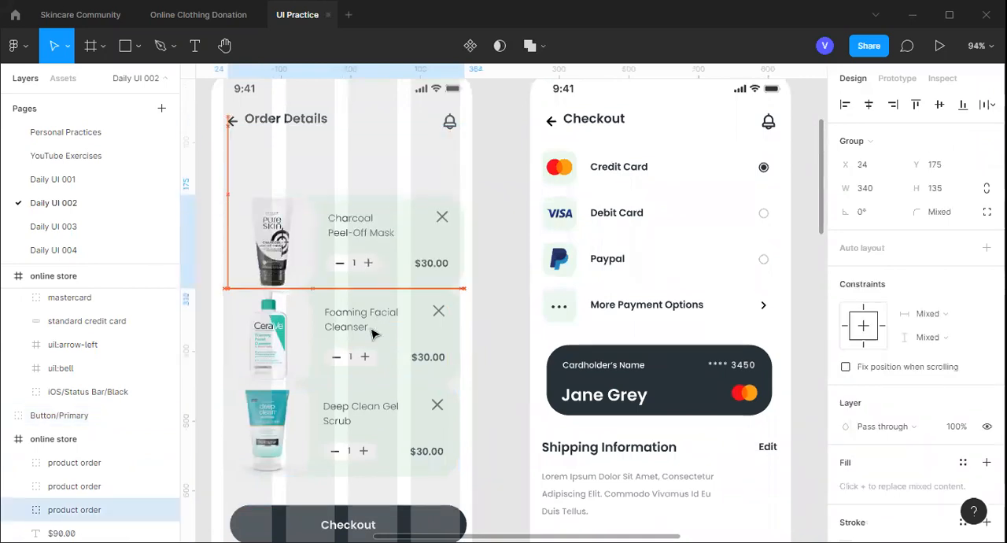
Move the Deep Clean Gel Scrub card up to about X 21, Y 414, overlapping the Foaming Facial Cleanser card
scroll(370, 347, down, 2)
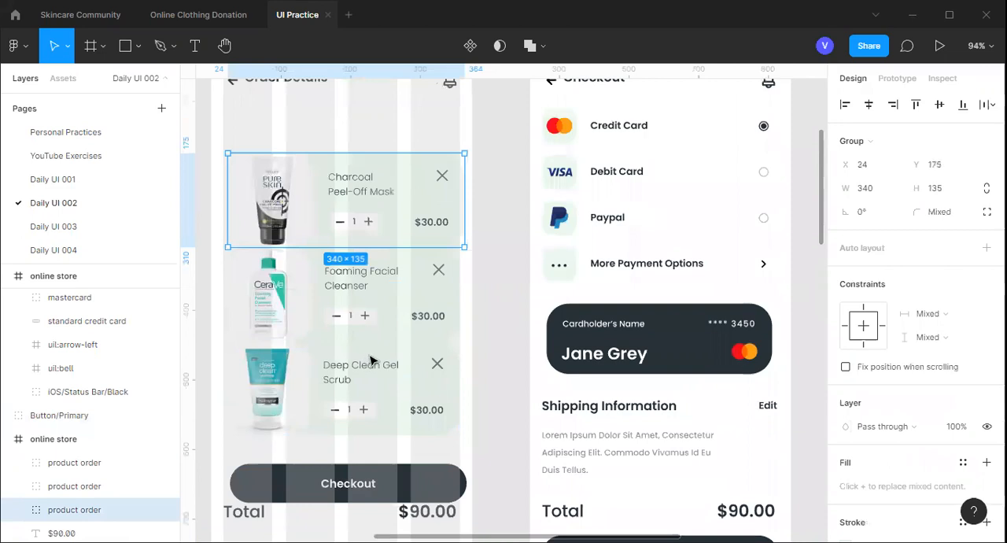
click(374, 344)
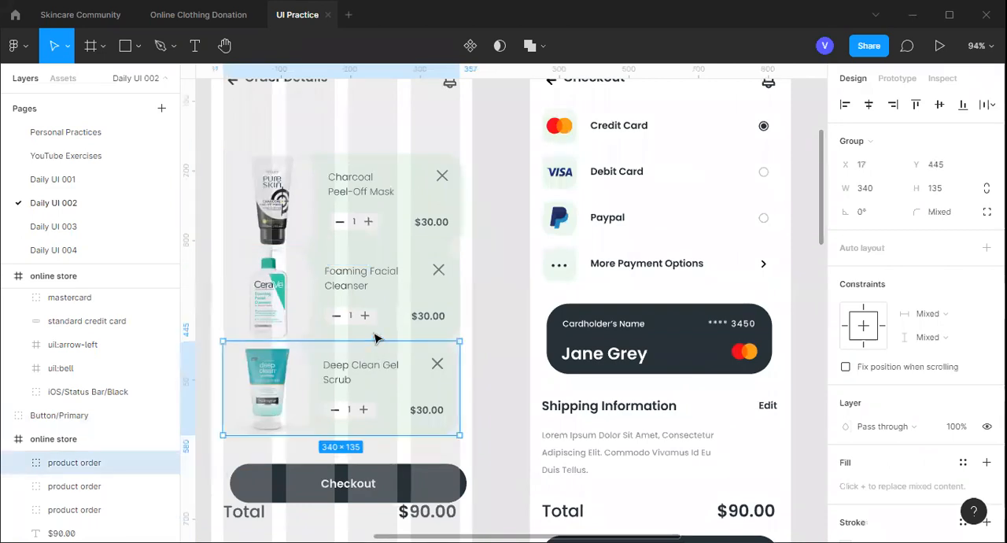
key(ctrl+z)
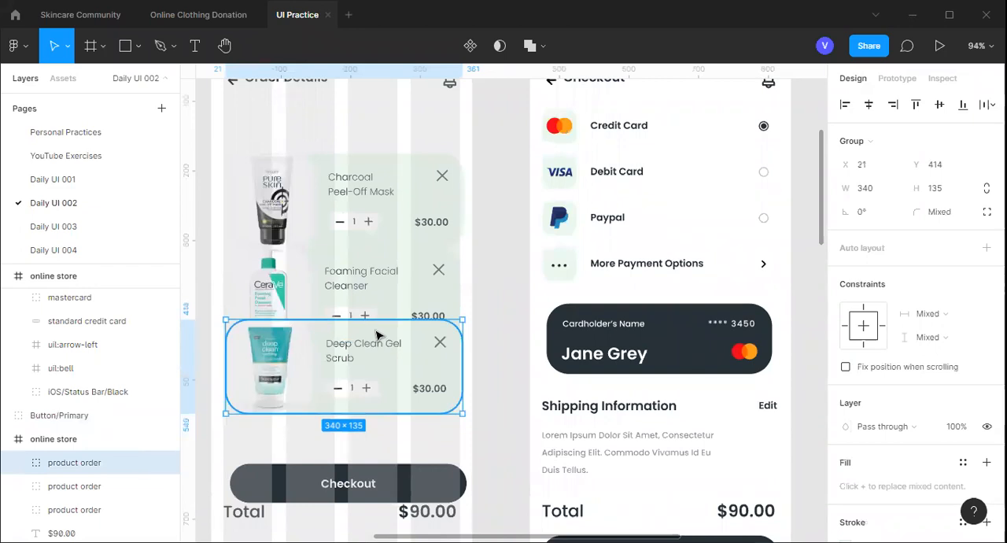
Examine the spacing and alignment of the three product cards and the Checkout button on the Order Details screen
scroll(376, 336, up, 2)
scroll(391, 334, up, 1)
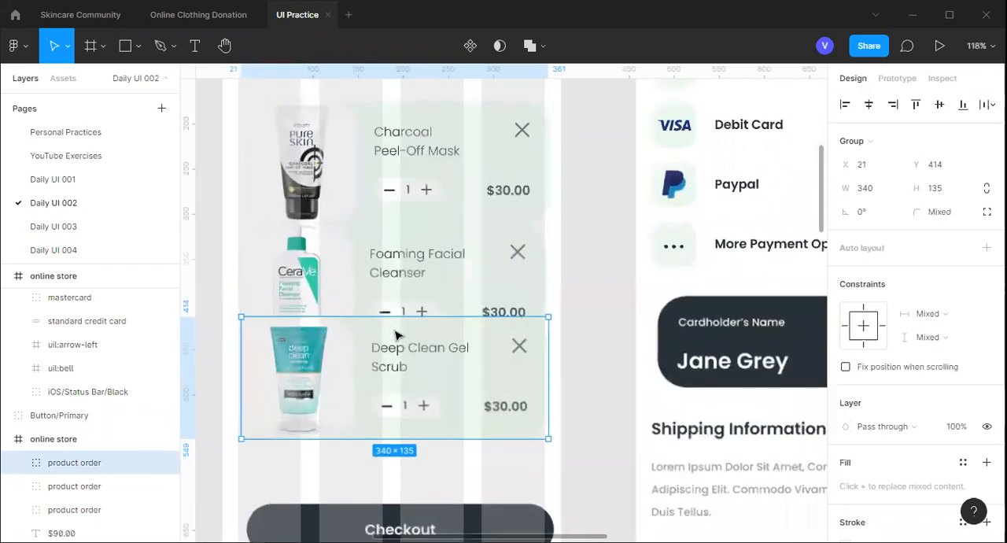
scroll(394, 335, up, 1)
scroll(396, 335, down, 1)
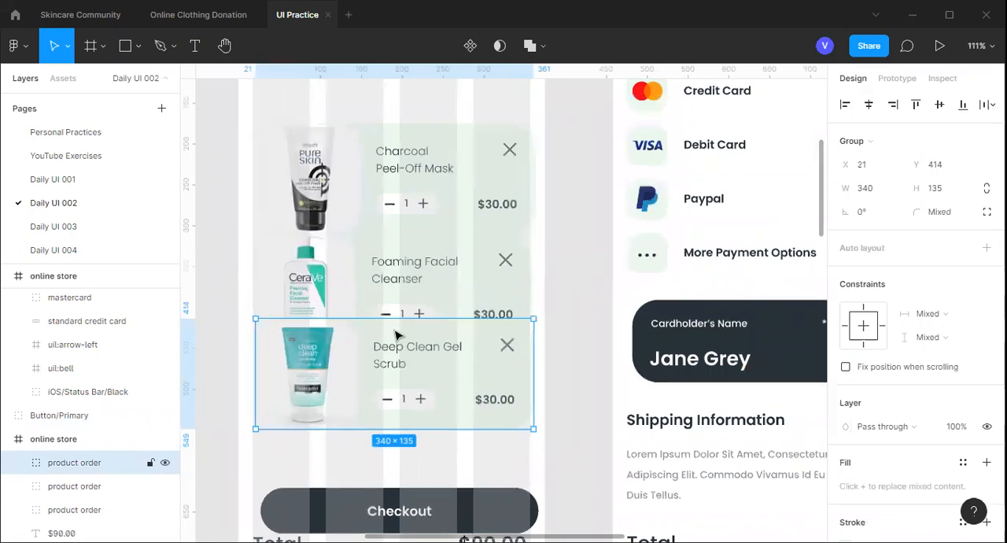
scroll(404, 337, down, 1)
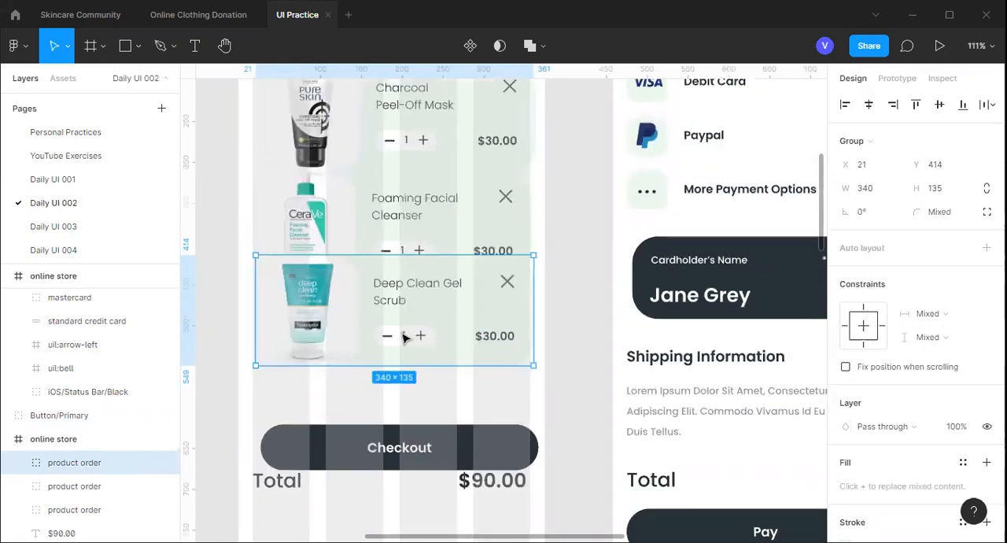
scroll(404, 337, up, 1)
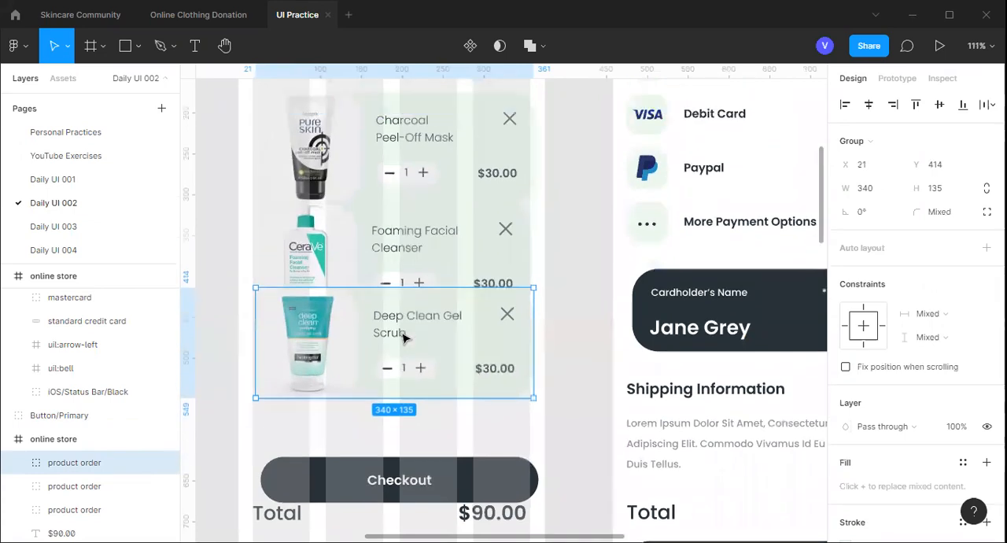
scroll(496, 235, up, 1)
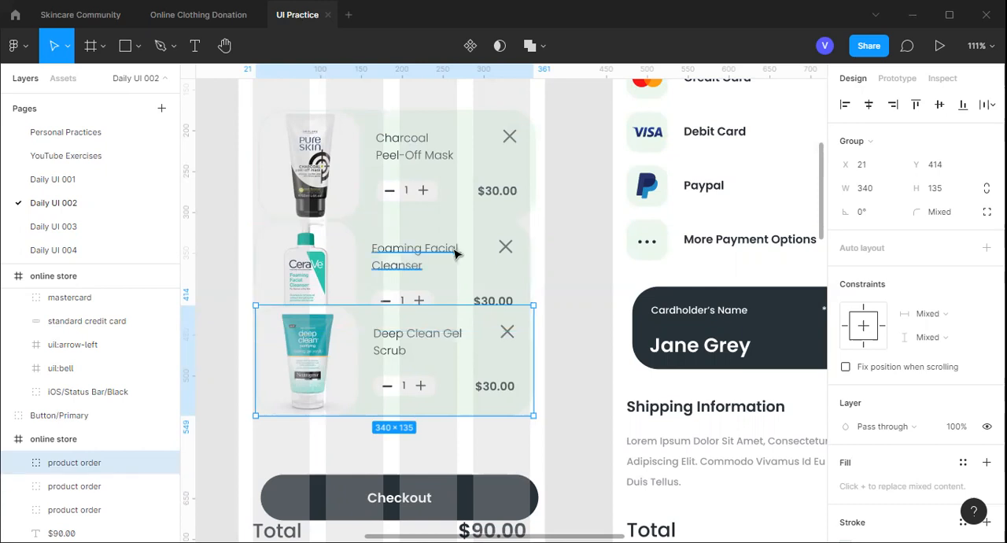
scroll(454, 252, down, 3)
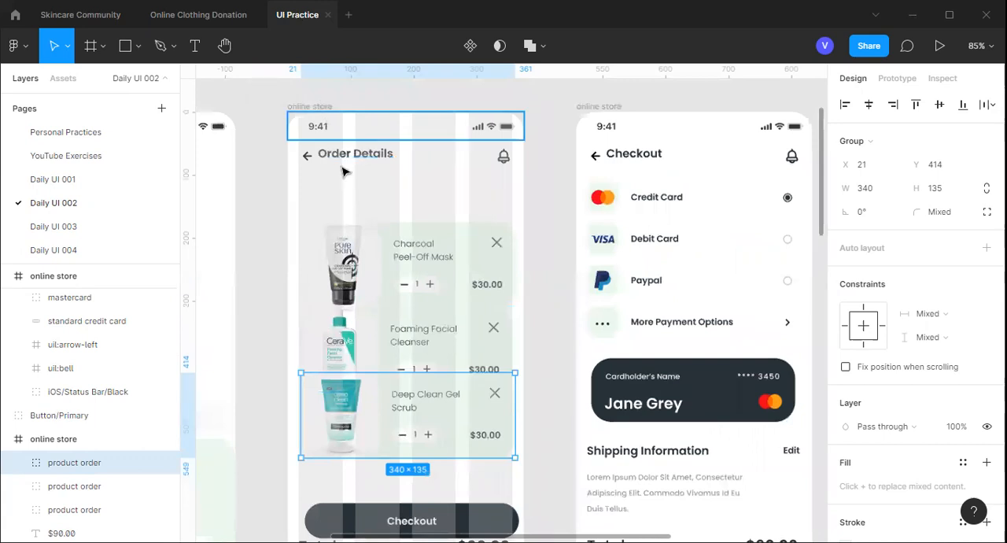
Move the Charcoal Peel-Off Mask card up closer to the Order Details heading, at about X 19, Y 130
click(376, 240)
key(shift+0)
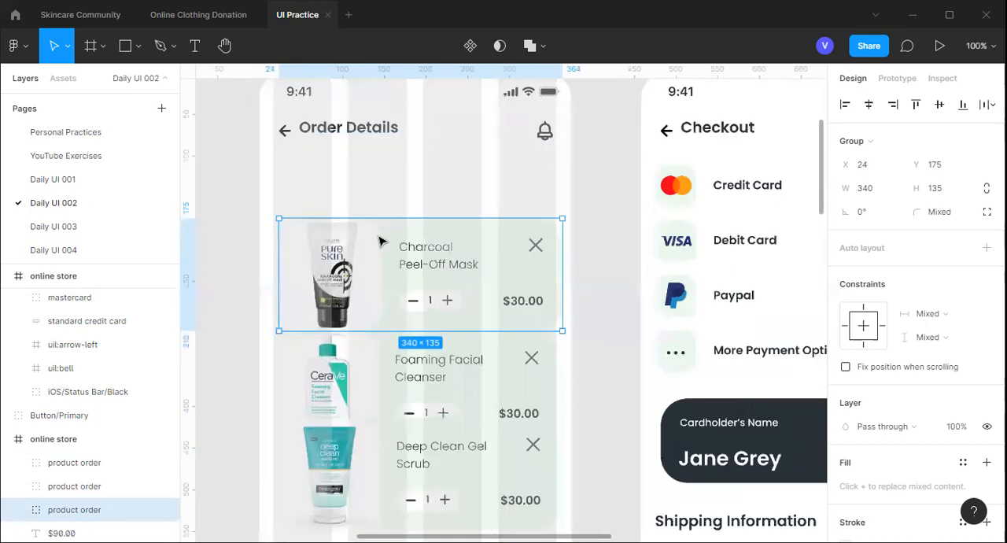
scroll(379, 241, up, 3)
scroll(378, 241, up, 1)
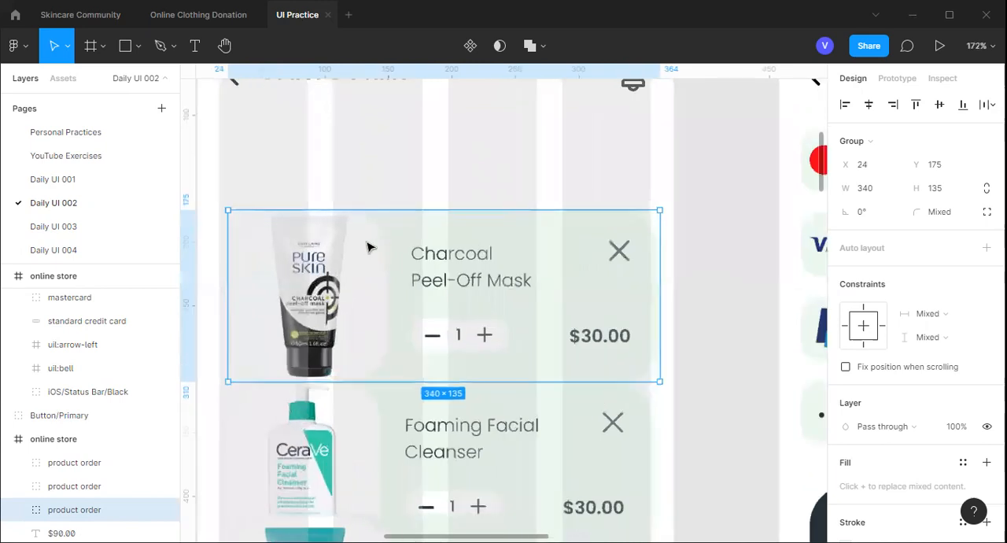
scroll(370, 244, up, 1)
drag(400, 225, 397, 222)
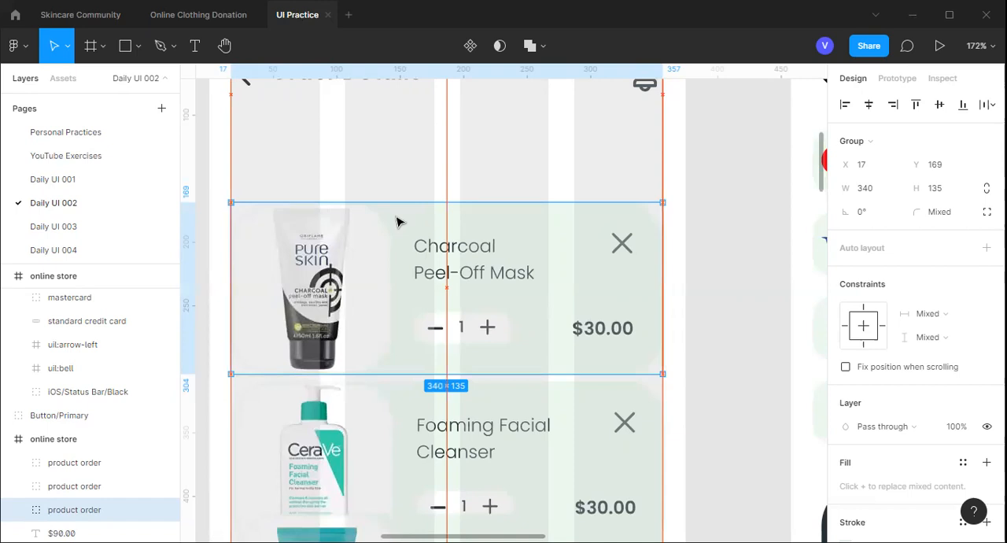
mouse_move(397, 223)
mouse_down()
mouse_move(395, 148)
mouse_move(409, 220)
mouse_up()
scroll(394, 268, up, 3)
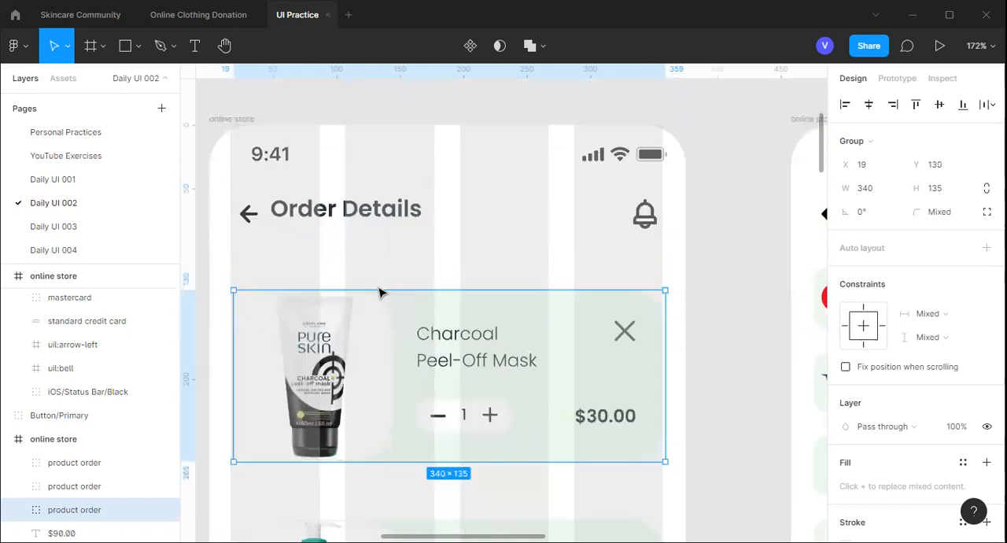
Move the Charcoal Peel-Off Mask card up to X 16, Y 100, closer to the Order Details heading
key(Up)
key(Up)
key(Up)
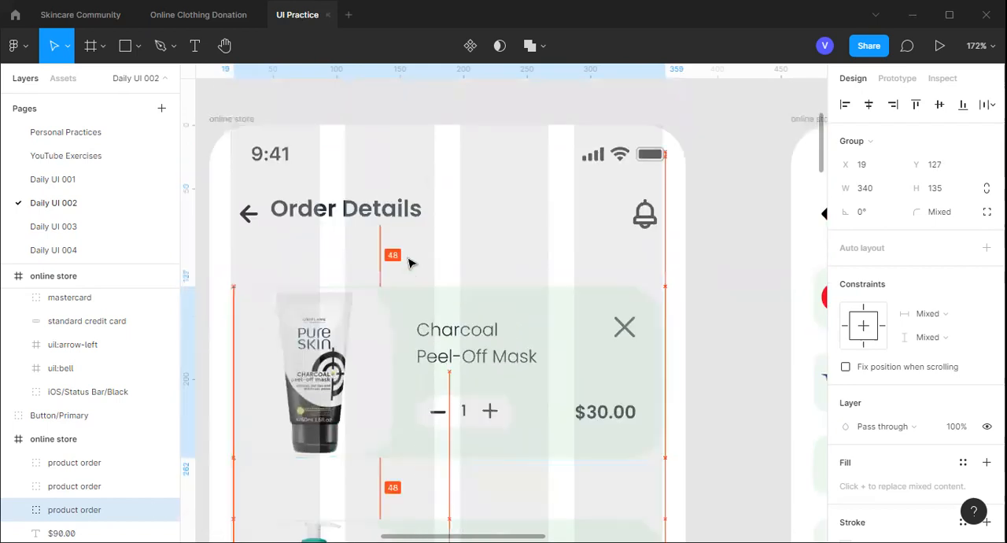
drag(420, 306, 417, 271)
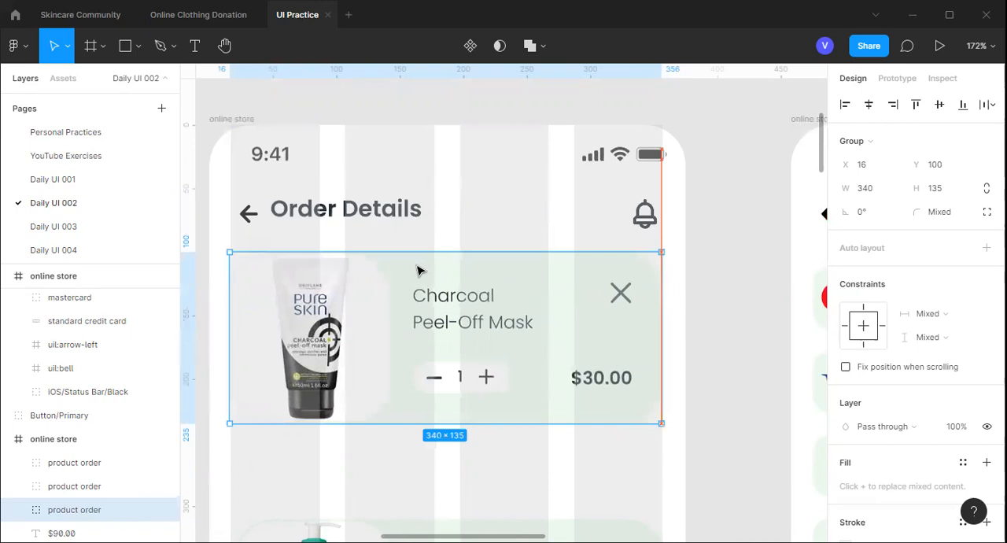
Nudge the Charcoal Peel-Off Mask card up to Y 87 while measuring its gap to the Order Details heading
key(alt)
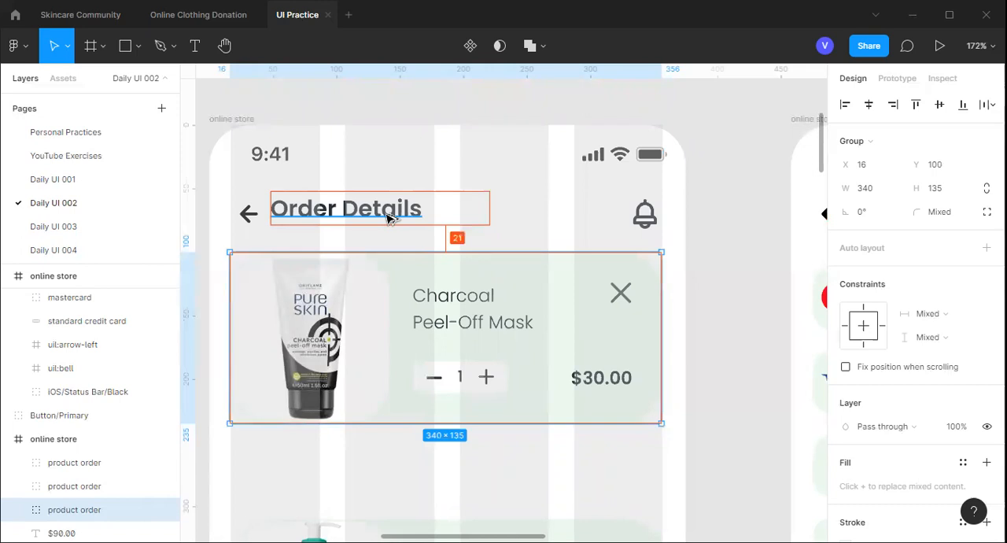
key(Up)
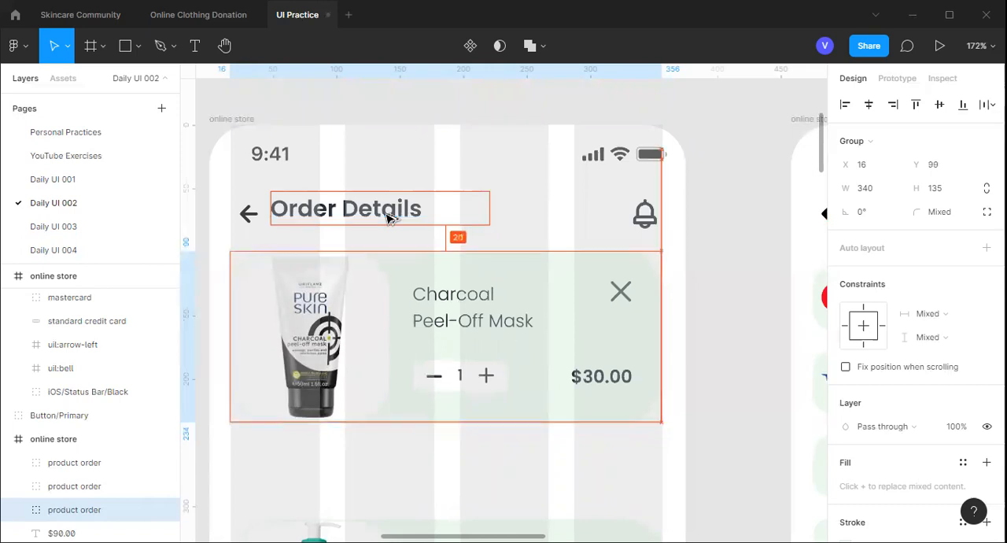
key(Up)
key(Up)
key(Up)
key(Up)
key(Up)
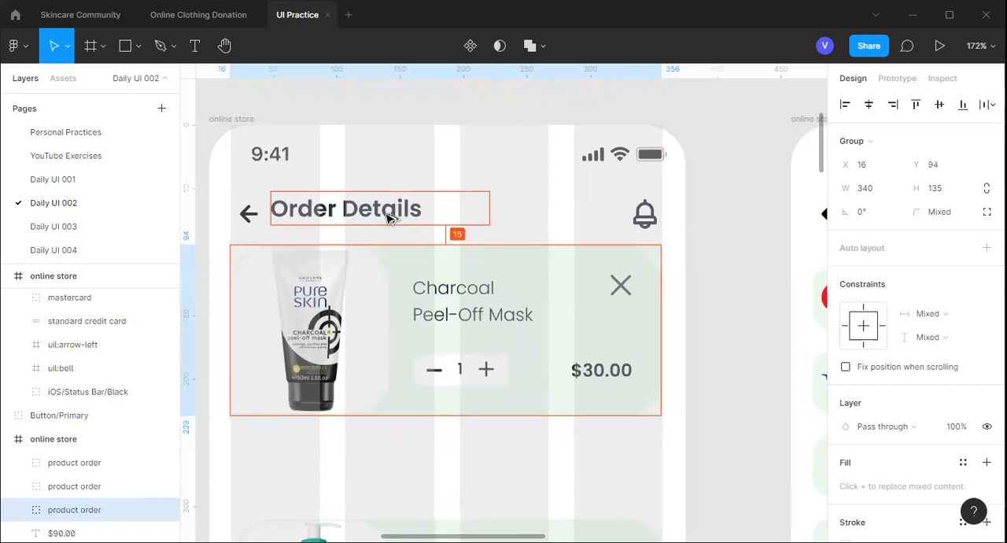
key(Up)
key(Up)
key(Up)
key(Up)
key(Up)
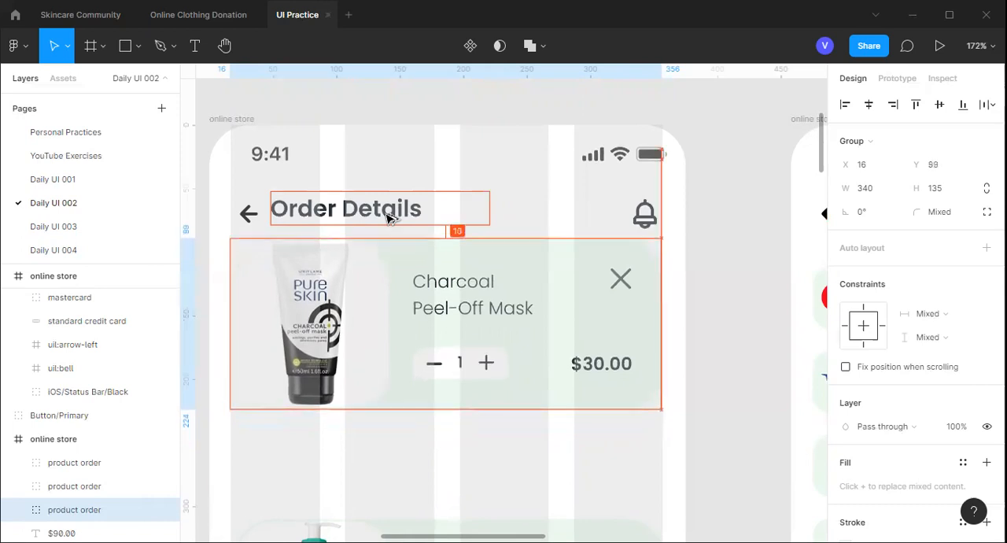
key(Up)
key(Up)
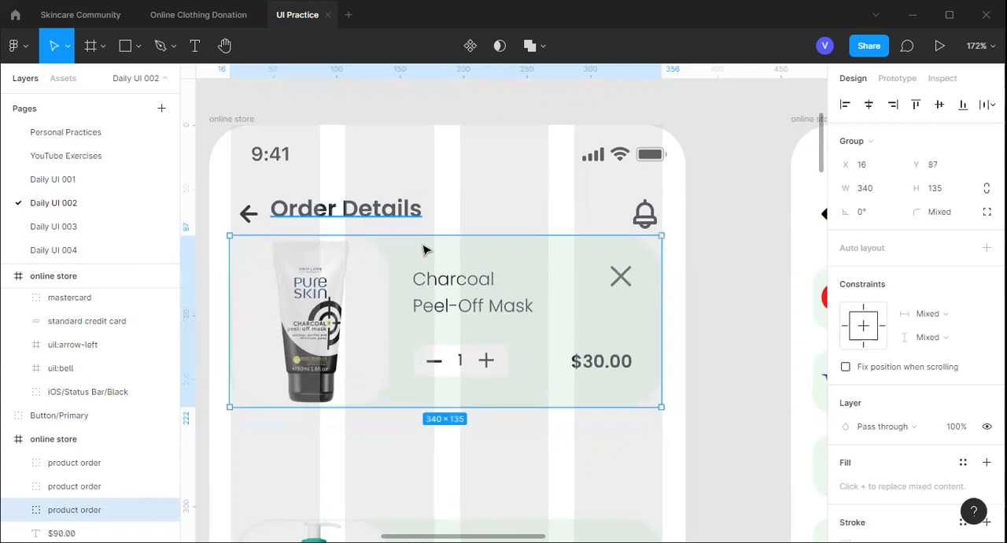
Shift the Charcoal Peel-Off Mask card to about Y 84, return it to X 16, Y 87, and deselect it
key(Up)
key(Up)
key(Up)
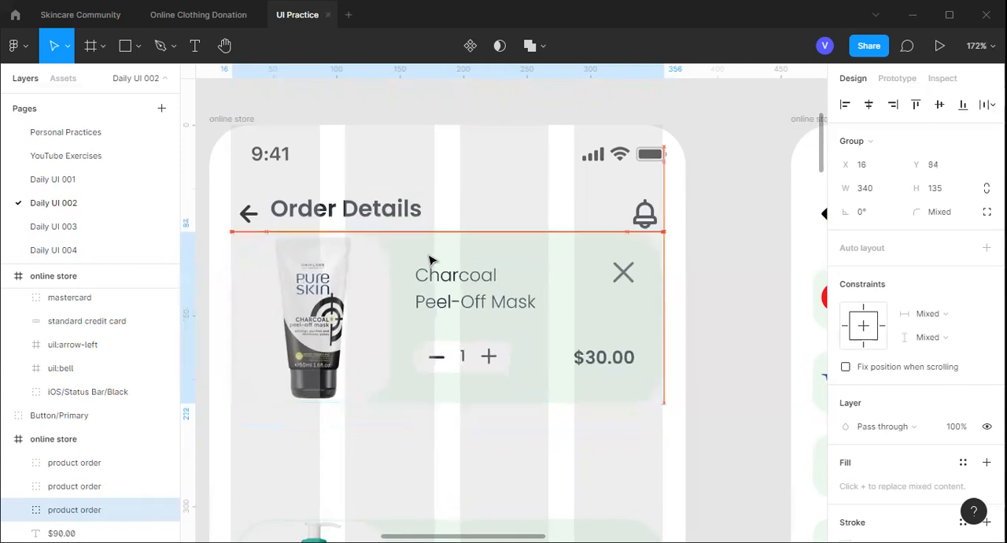
drag(429, 258, 420, 254)
key(alt)
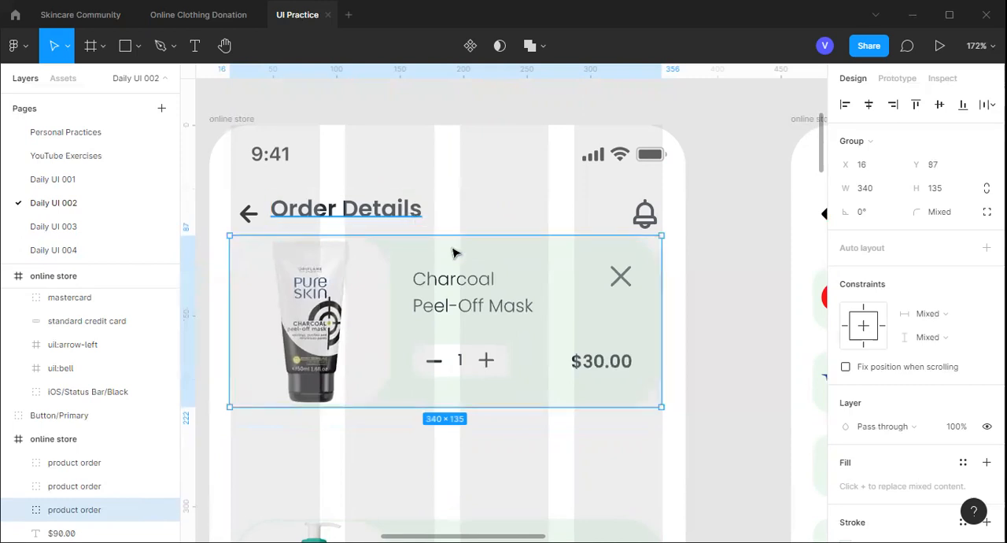
scroll(489, 273, down, 5)
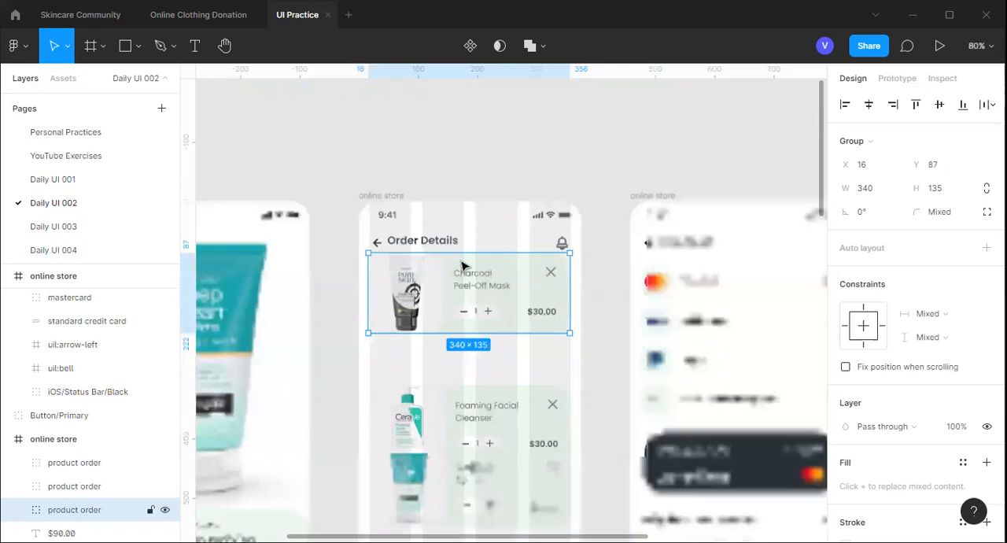
click(482, 151)
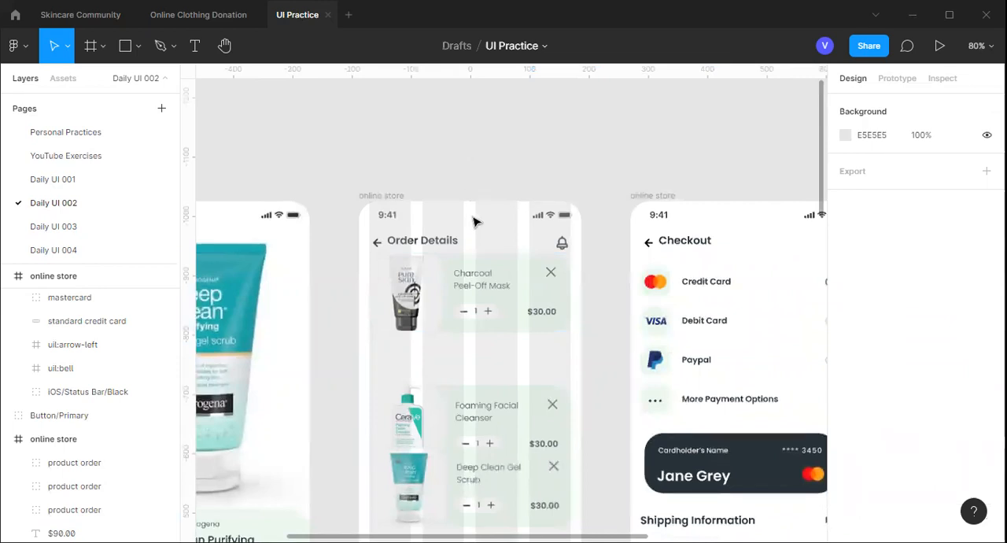
Nudge the Charcoal Peel-Off Mask card down to Y 95 while measuring its distance from the Order Details heading
ctrl+scroll(485, 280, up, 5)
click(486, 291)
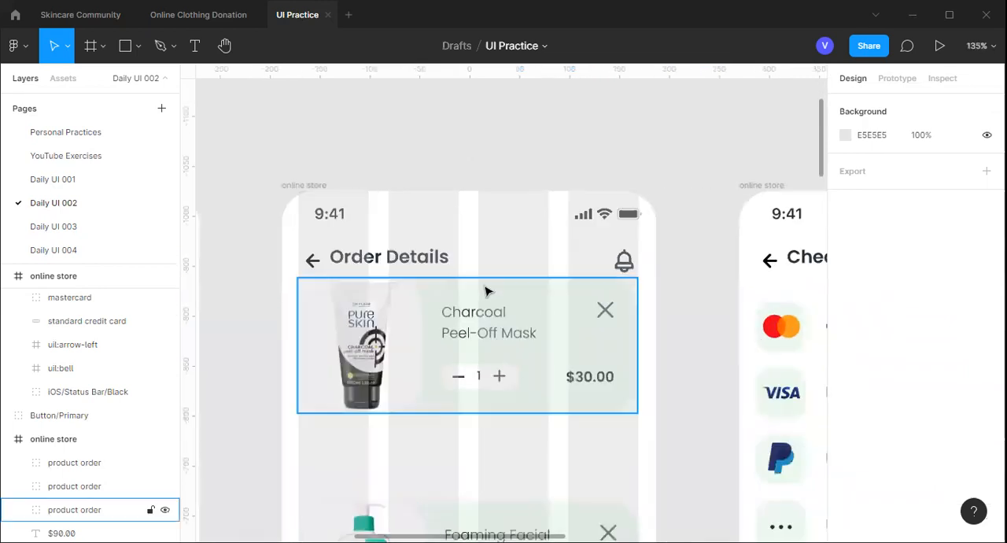
click(486, 291)
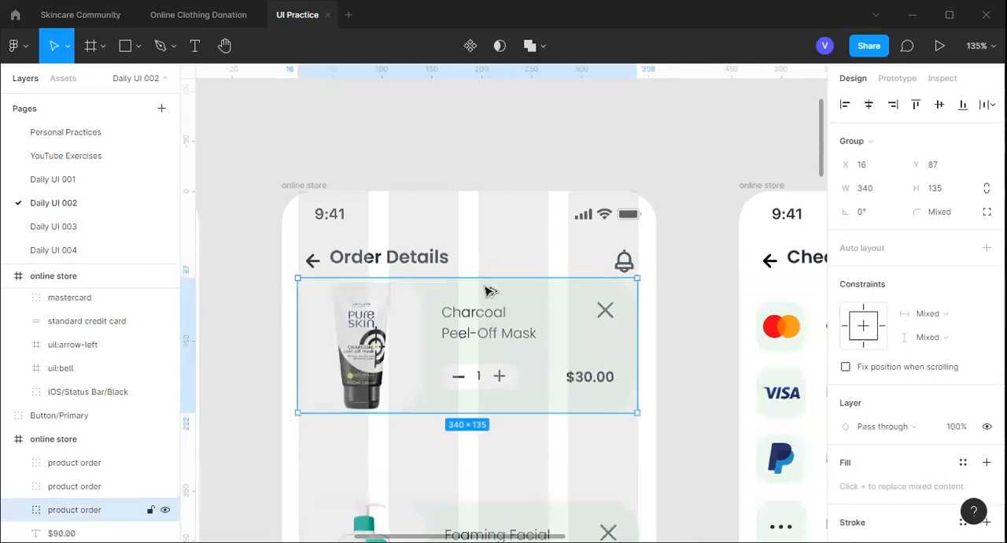
key(Down)
key(Down)
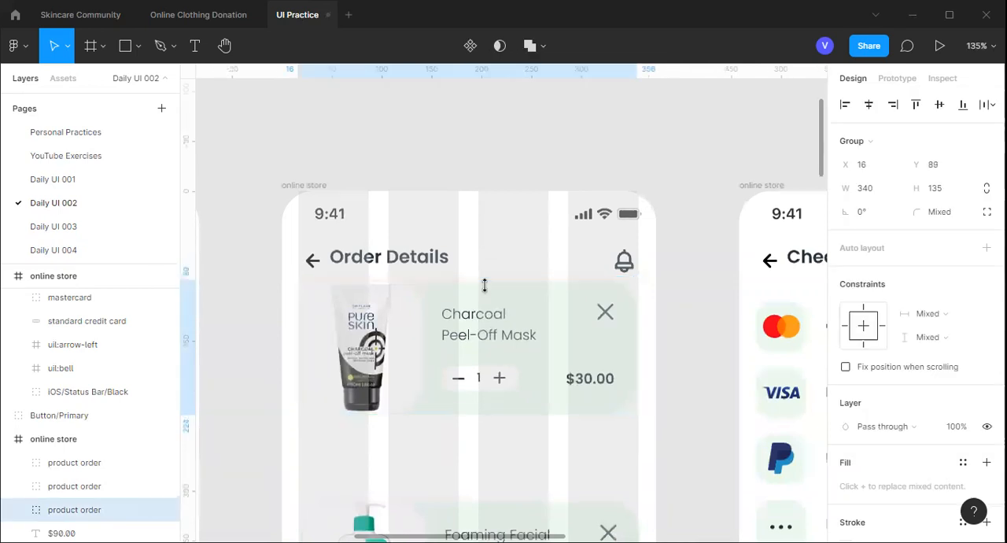
key(Down)
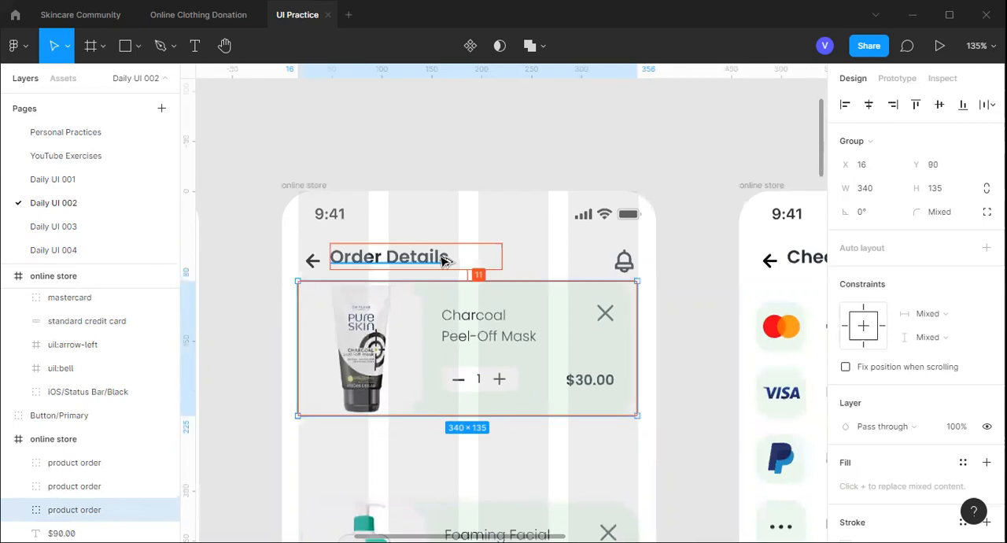
key(Down)
key(Down)
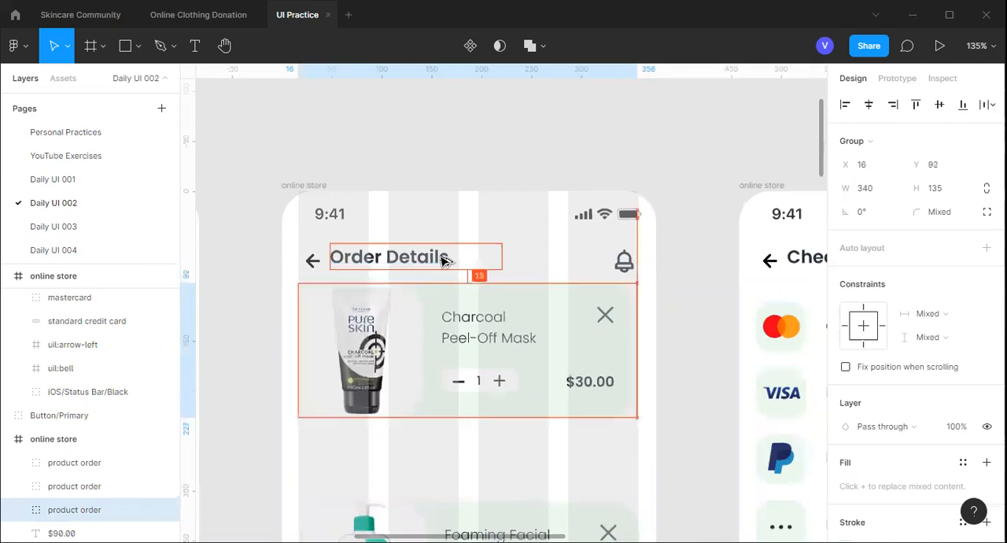
key(Down)
key(Down)
key(Down)
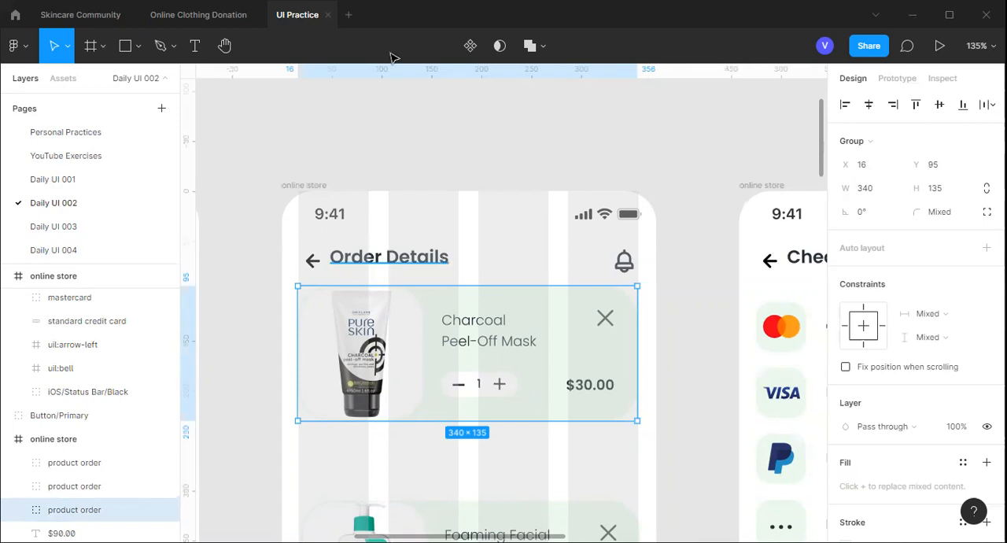
Move the Foaming Facial Cleanser card up to X 21, Y 247, measuring its gap to the Charcoal Peel-Off Mask card
scroll(402, 339, down, 2)
scroll(416, 376, down, 1)
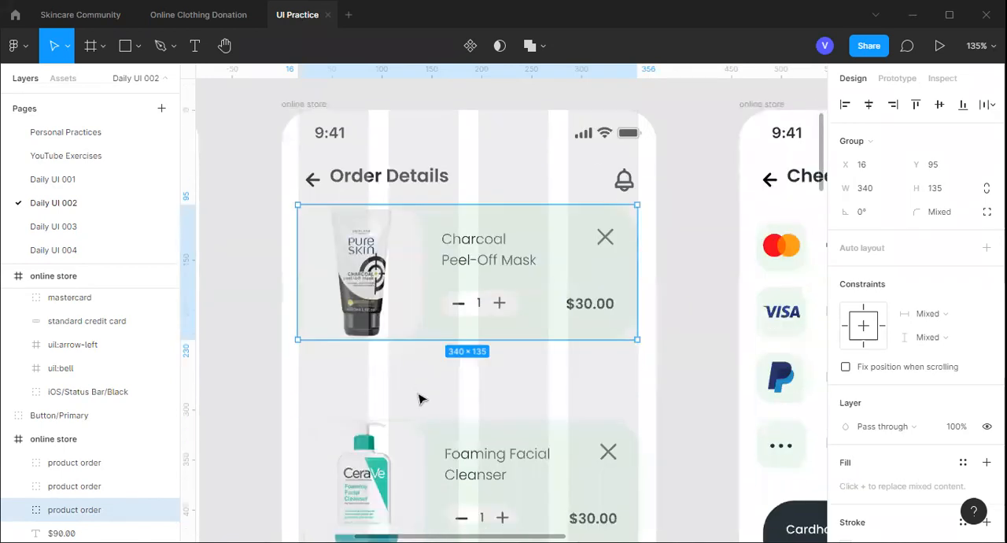
scroll(413, 383, down, 4)
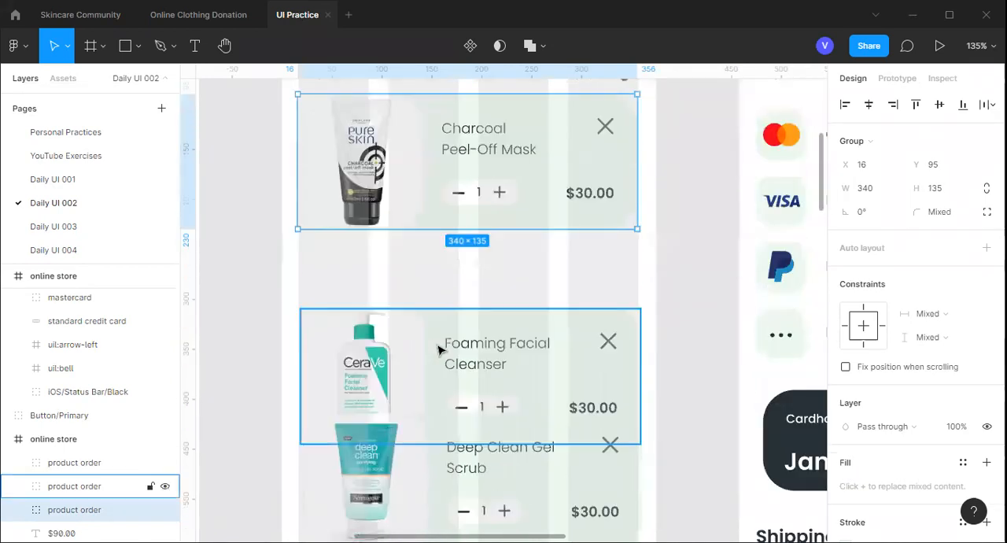
drag(438, 349, 441, 350)
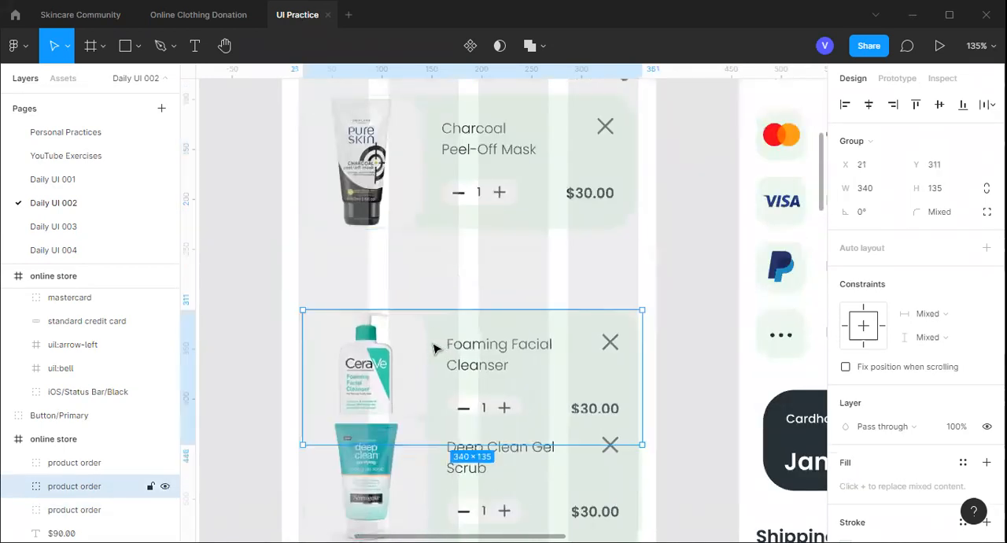
key(alt)
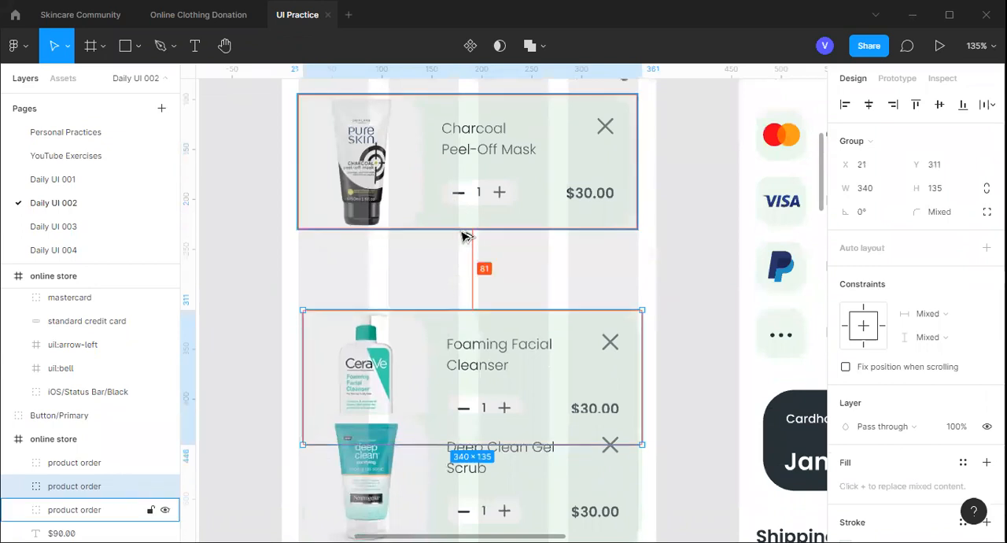
key(Up)
key(Up)
key(Up)
key(Up)
key(Up)
key(Up)
key(Up)
key(Up)
key(Up)
key(Up)
key(Up)
key(Up)
key(Up)
key(Up)
key(Up)
key(Up)
key(Up)
key(Up)
key(Up)
key(Up)
key(Up)
key(Up)
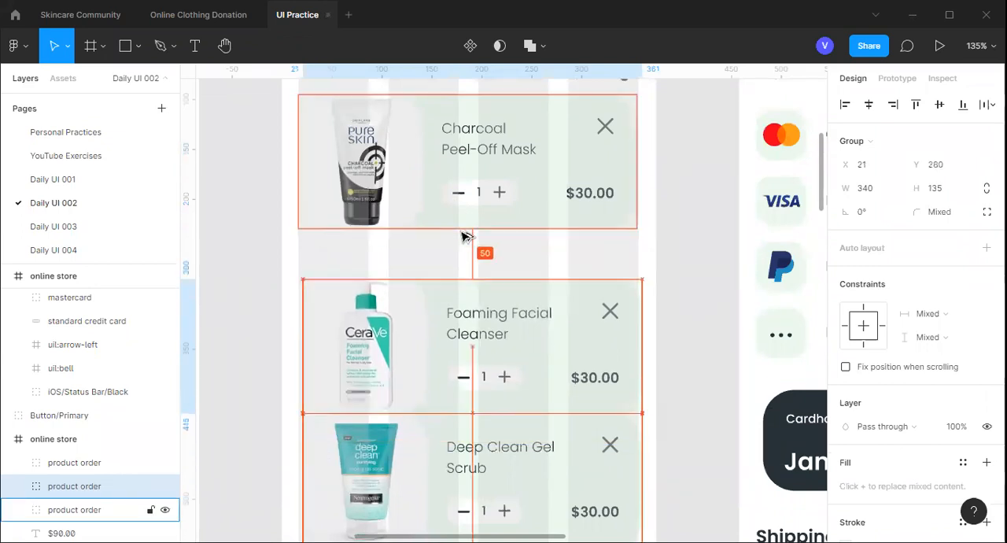
key(Up)
key(Up)
key(Up)
key(Up)
key(Up)
key(Up)
key(Up)
key(Up)
key(Up)
key(Up)
key(Up)
key(Up)
key(Up)
key(Up)
key(Up)
key(Up)
key(Up)
key(Up)
key(Up)
key(Up)
key(Up)
key(Up)
key(Up)
key(Up)
key(Up)
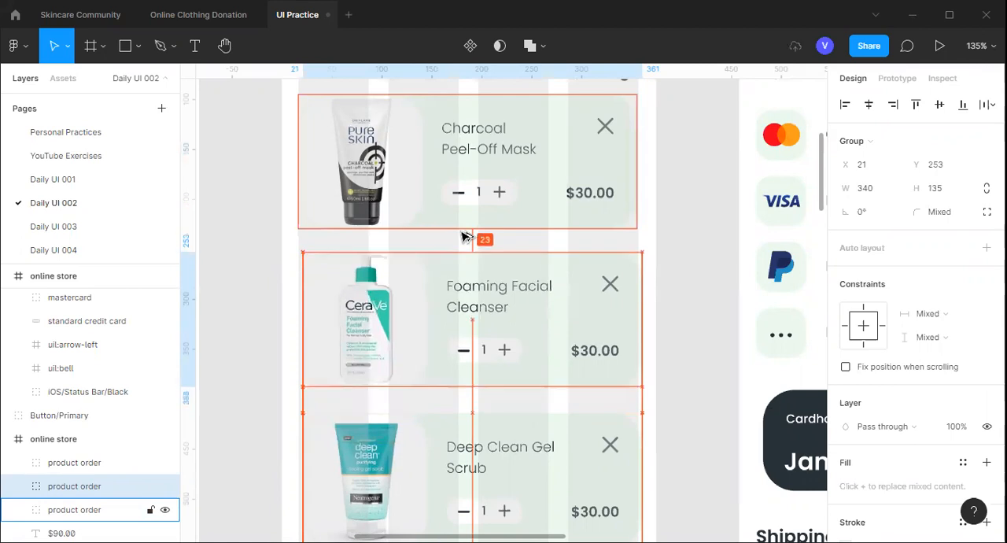
key(Up)
key(Up)
key(Up)
key(Up)
key(Up)
key(Up)
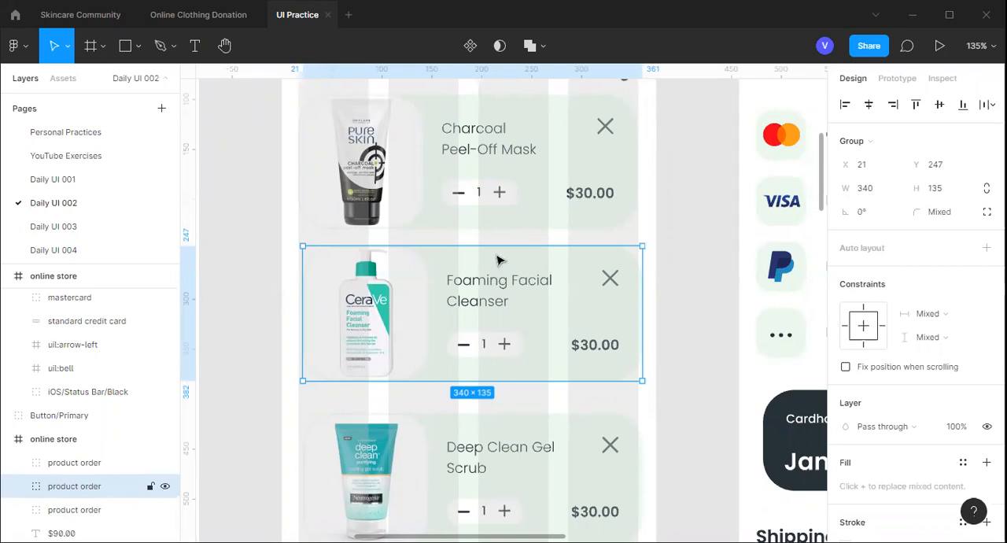
Align the Foaming Facial Cleanser card beneath the Charcoal Peel-Off Mask card at X 17, Y 246
drag(484, 259, 502, 226)
key(alt)
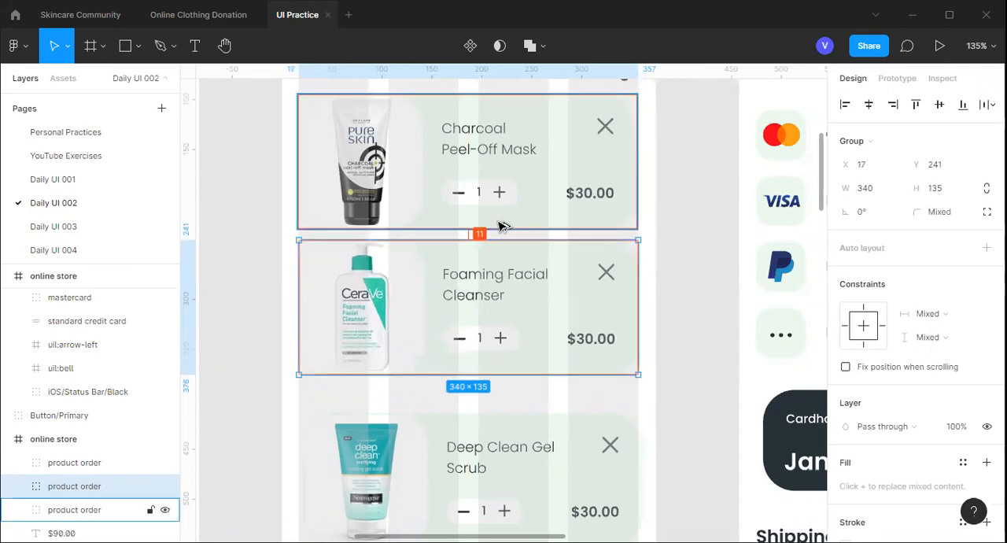
key(Down)
key(Down)
key(Down)
key(Down)
key(Down)
key(Down)
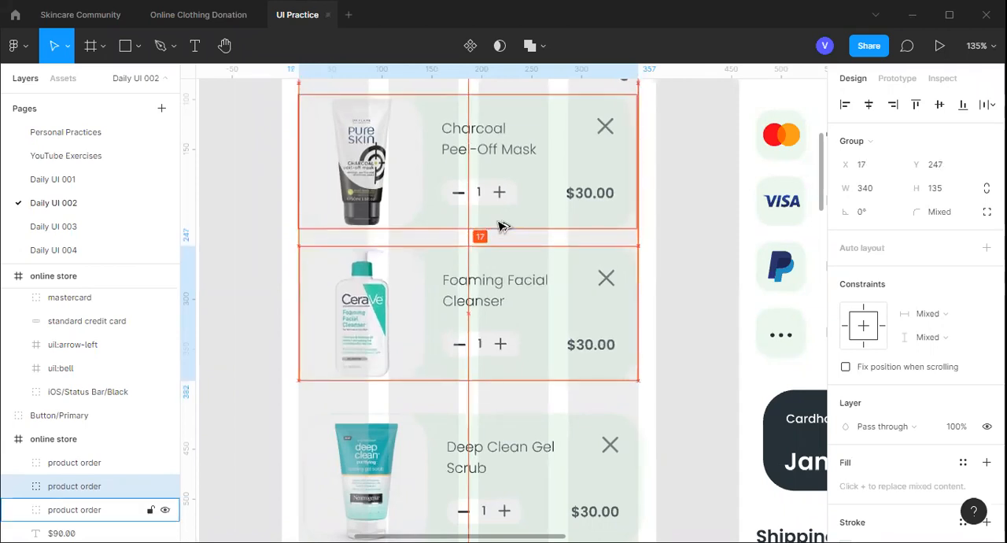
key(Down)
key(Up)
key(Up)
key(Up)
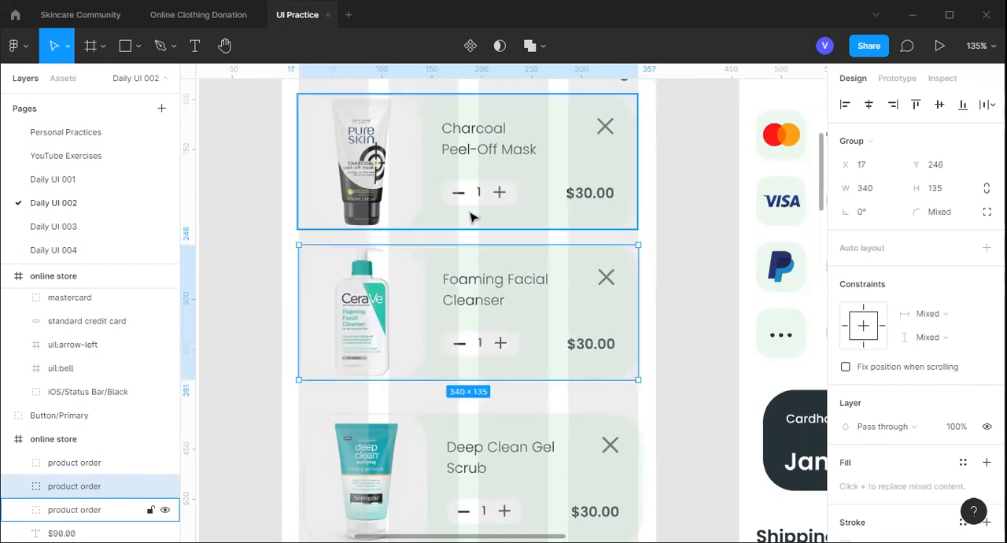
Compare the card spacing on the Order Details screen with the neighbouring product and Checkout screens
scroll(471, 217, down, 3)
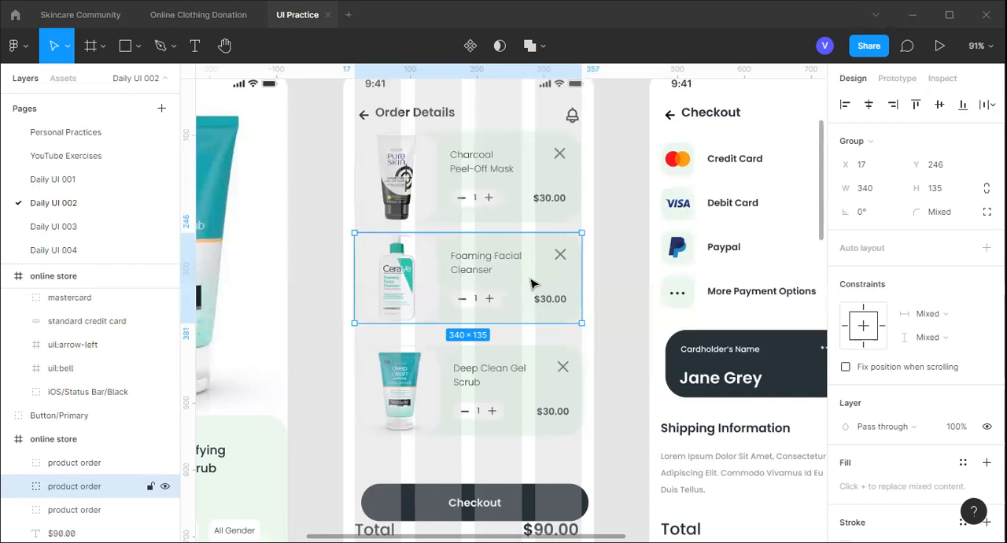
scroll(507, 275, right, 1)
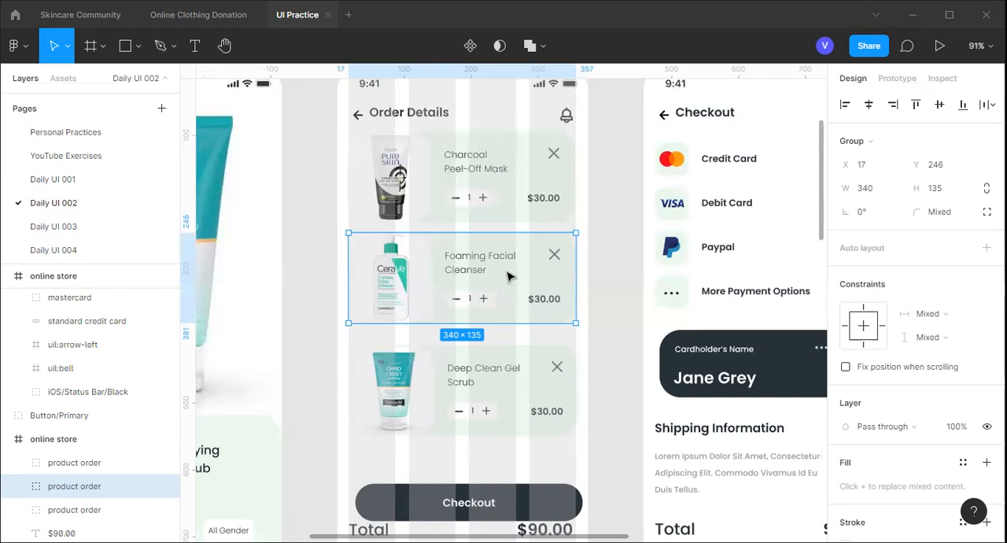
scroll(508, 275, right, 3)
scroll(510, 277, left, 2)
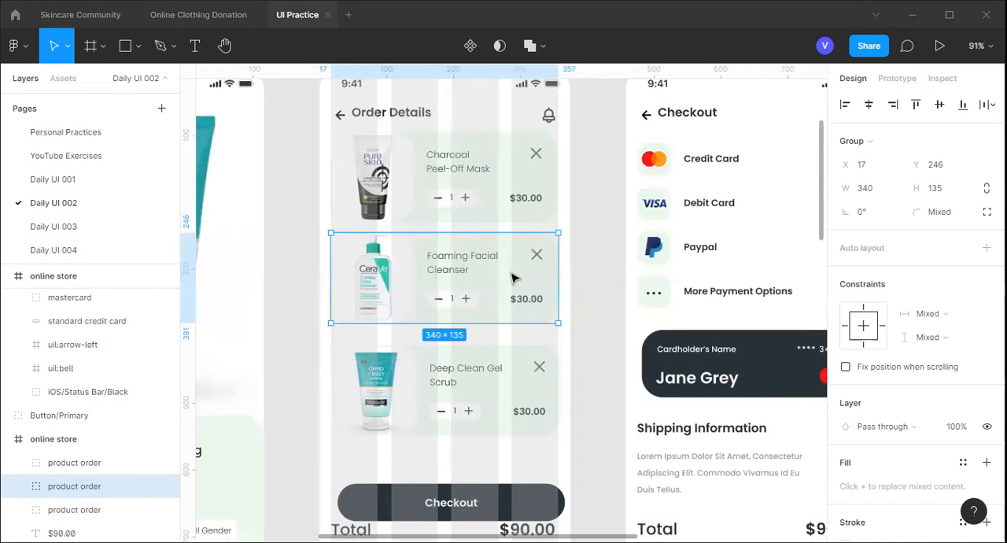
scroll(514, 277, left, 3)
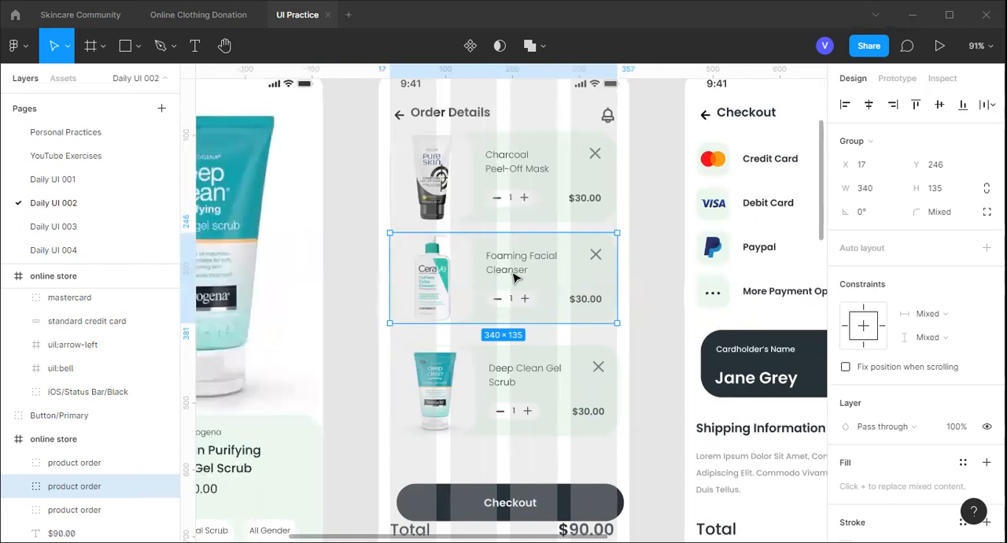
scroll(514, 277, left, 7)
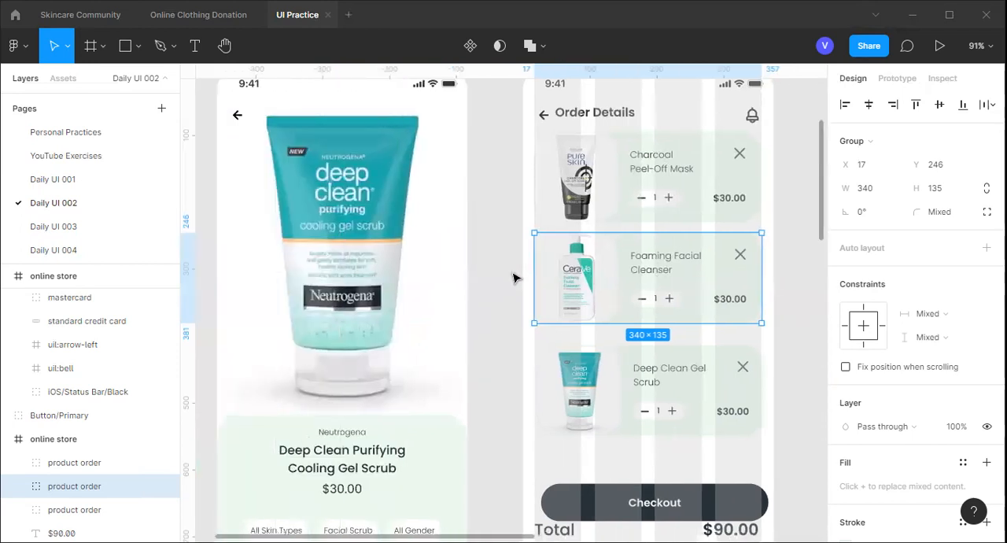
scroll(513, 277, left, 9)
scroll(513, 277, down, 5)
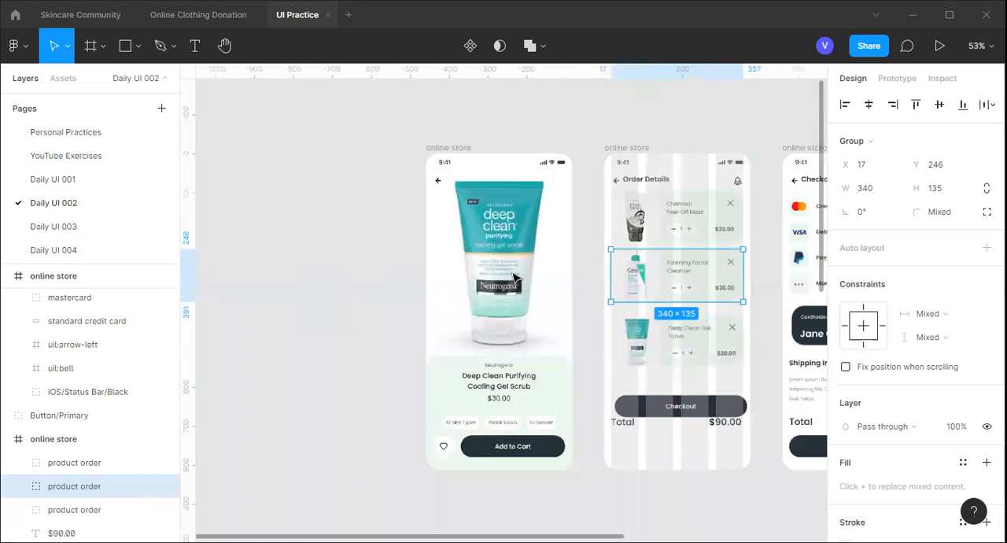
scroll(513, 277, right, 3)
scroll(513, 278, right, 3)
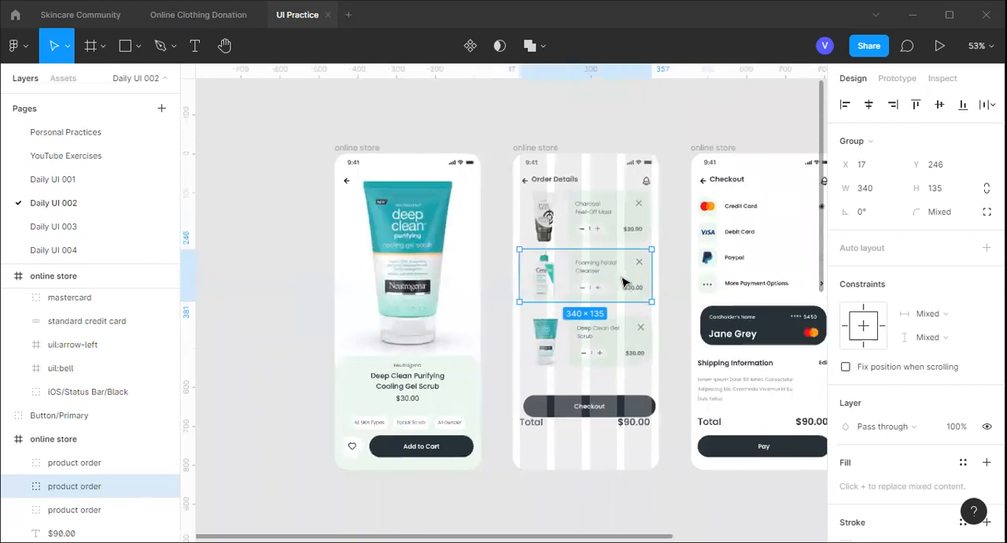
scroll(616, 283, up, 3)
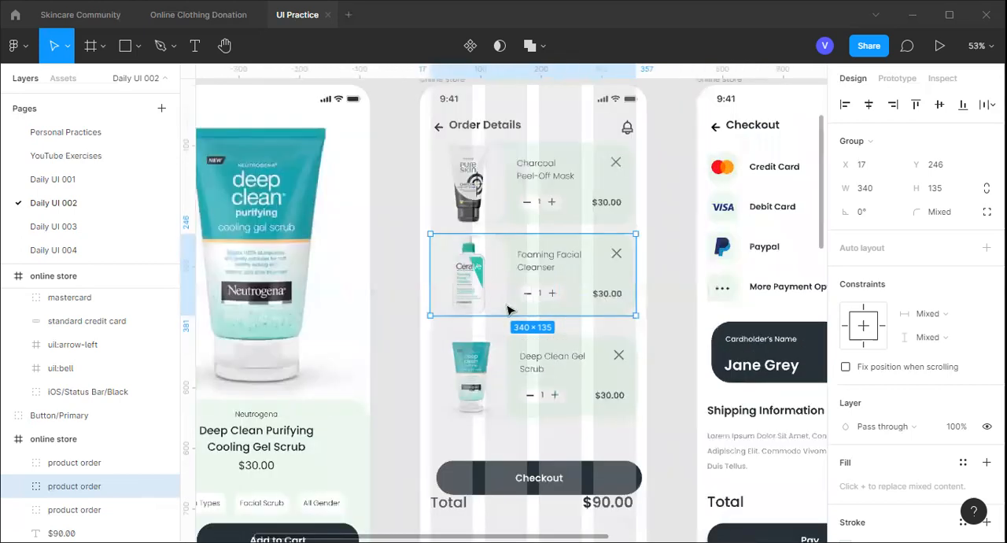
Inspect the image fill of the product picture in the Foaming Facial Cleanser card, closing the fill settings when done
scroll(413, 323, up, 2)
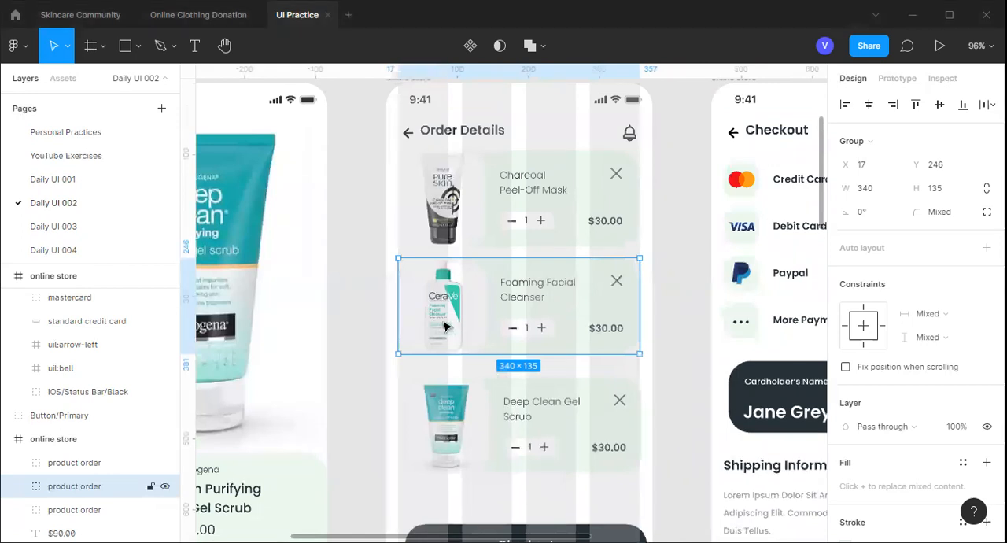
double_click(445, 326)
double_click(445, 327)
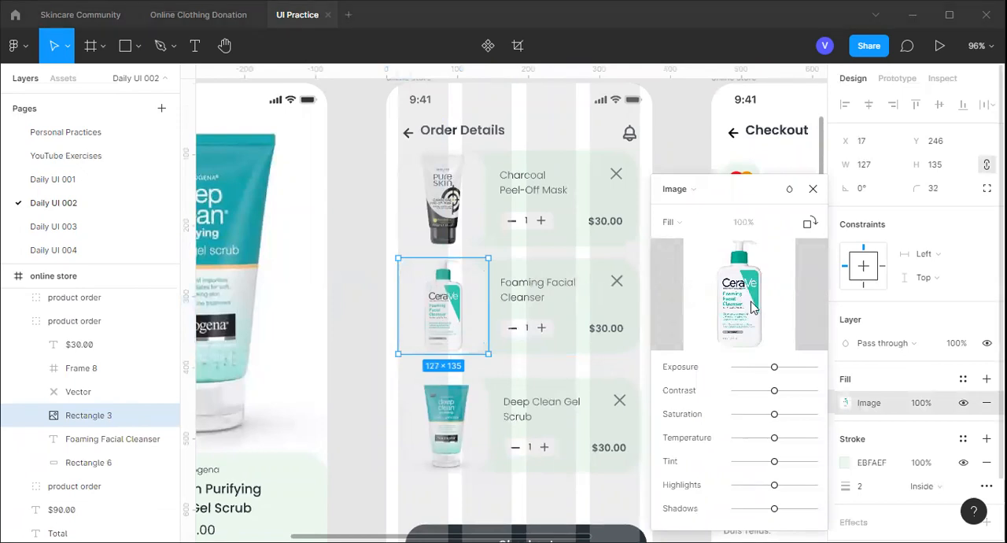
mouse_move(753, 308)
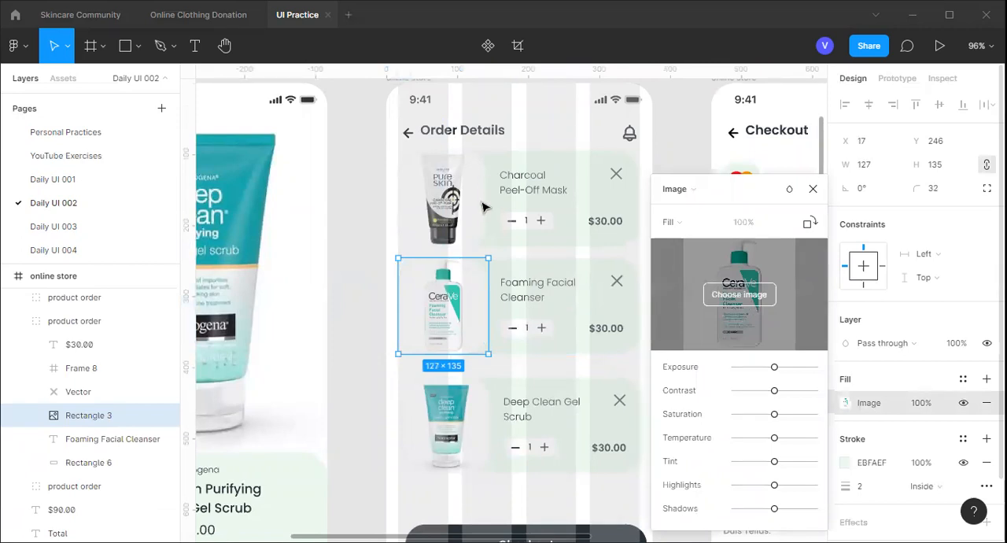
ctrl+scroll(482, 205, down, 3)
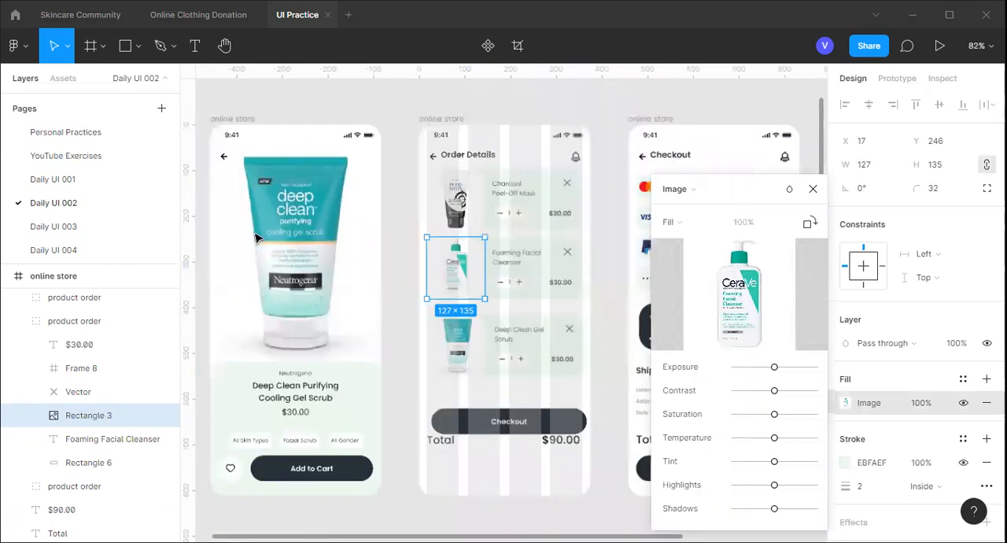
ctrl+scroll(488, 213, down, 2)
ctrl+scroll(574, 161, down, 2)
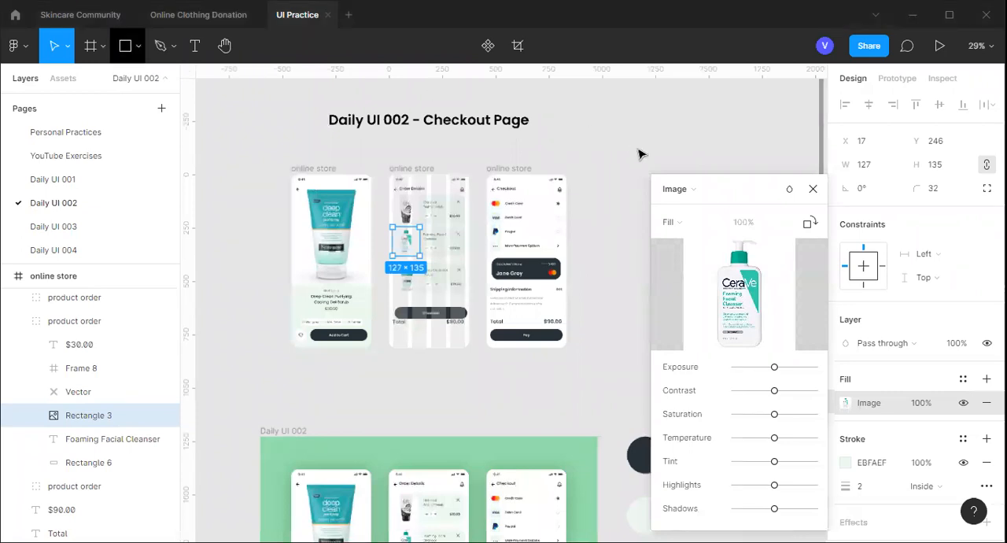
key(Escape)
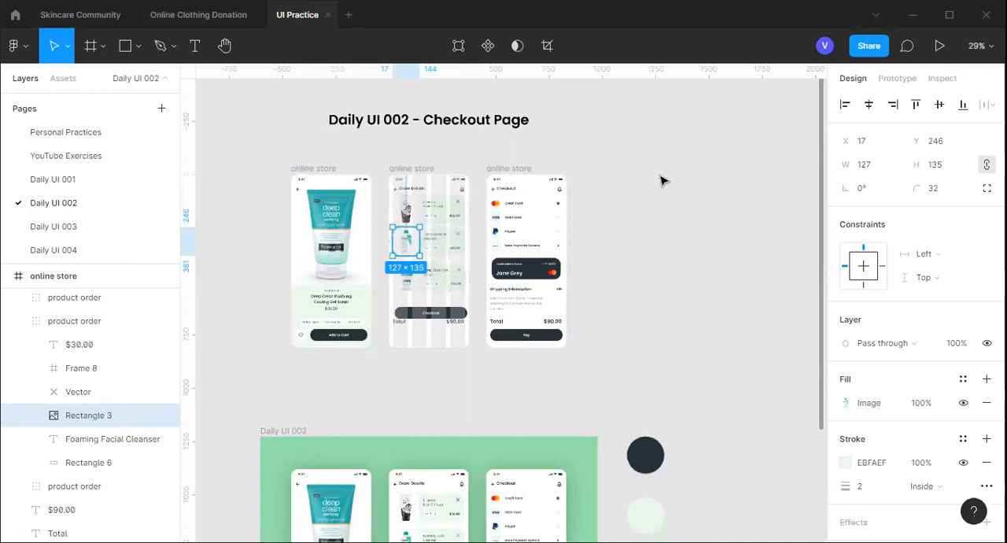
Draw a rectangle about 294 × 304 on the empty canvas beside the Checkout screen
click(661, 181)
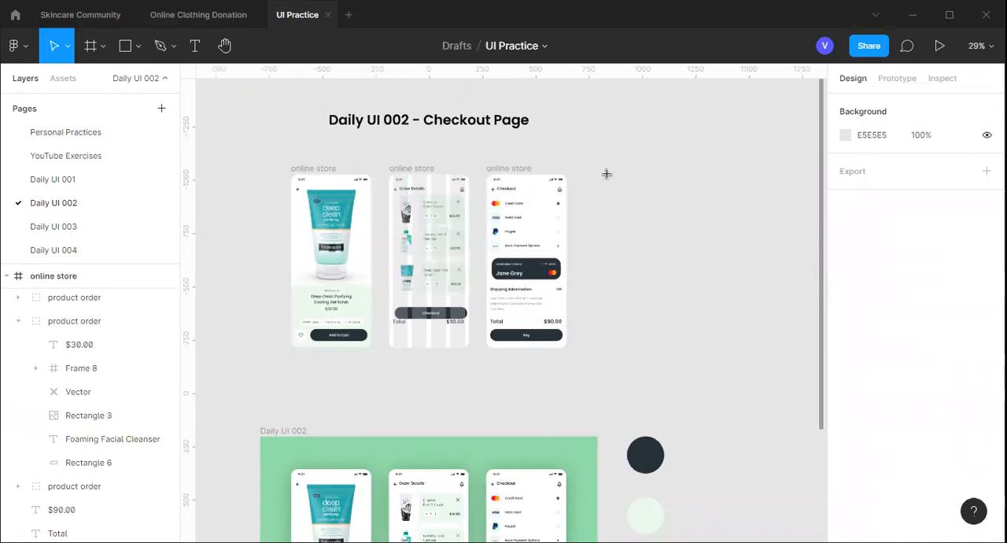
key(r)
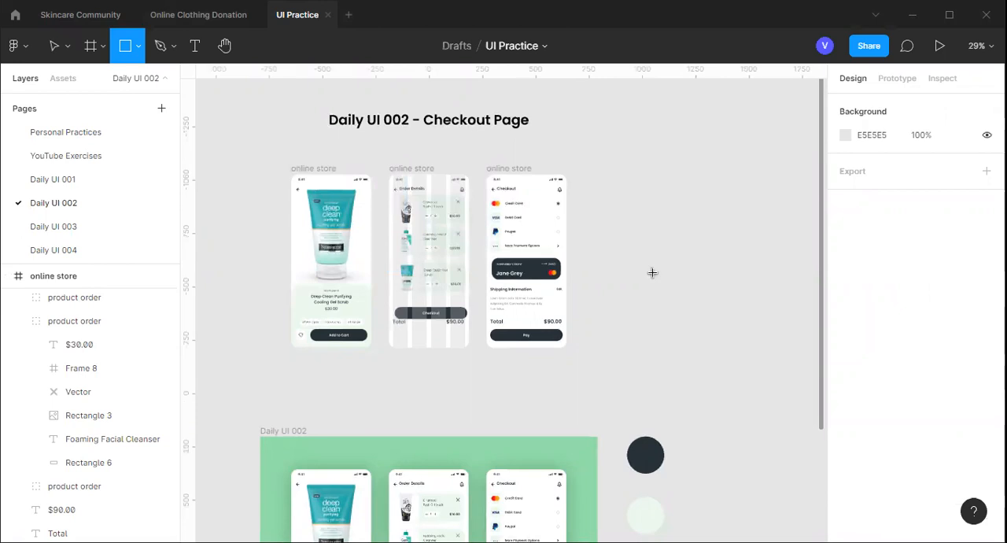
drag(591, 209, 654, 273)
Switch the new rectangle's fill from Solid to Image and browse to the Downloads folder for a picture
click(846, 308)
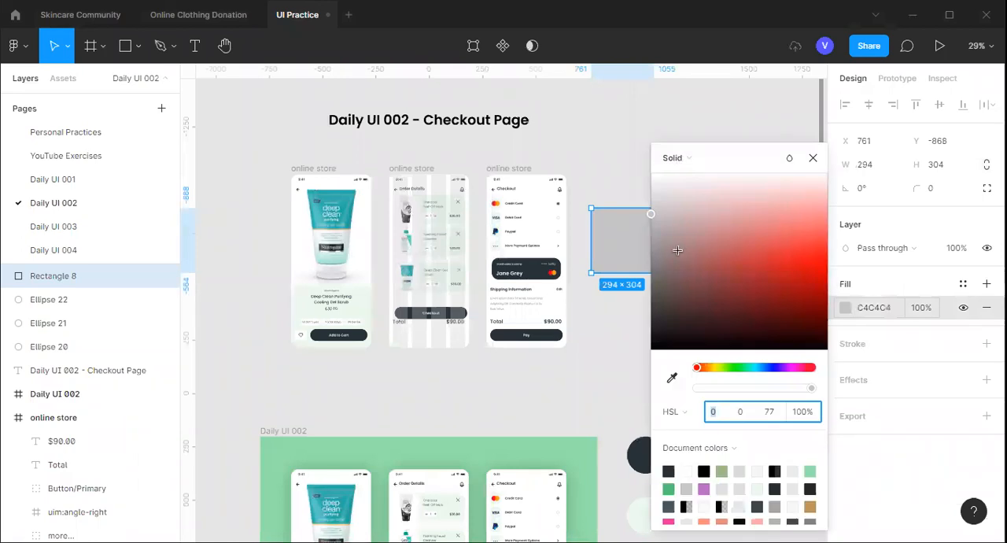
click(677, 158)
click(721, 255)
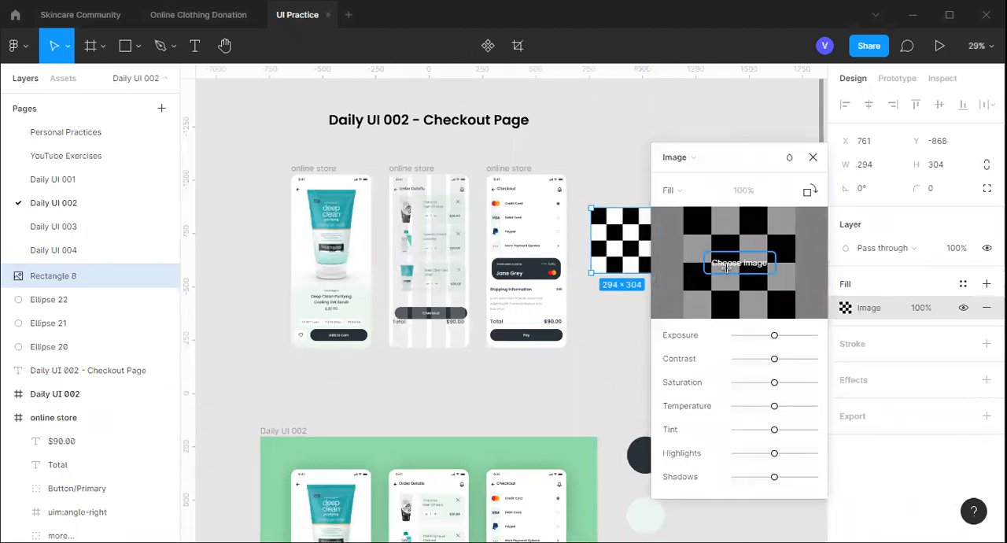
click(724, 264)
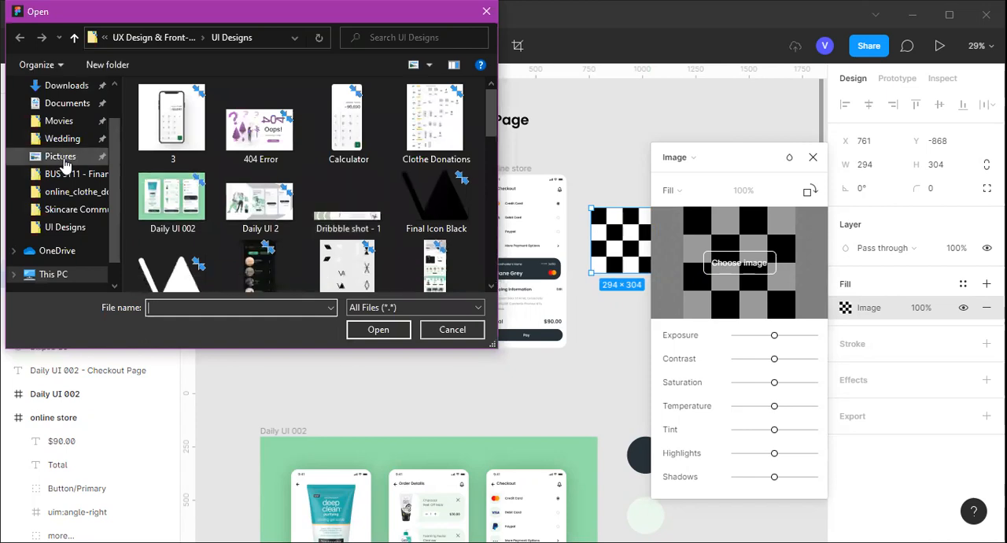
click(61, 156)
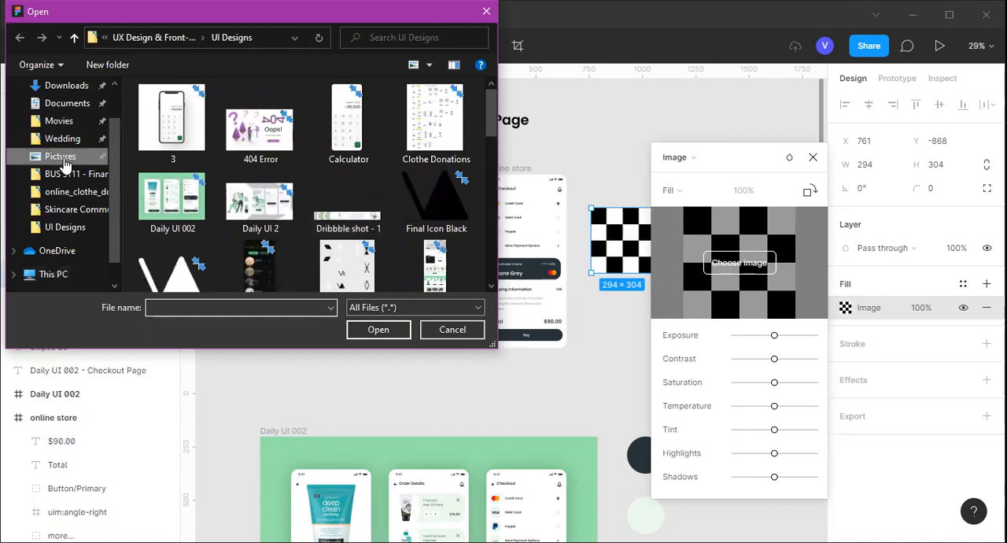
click(61, 156)
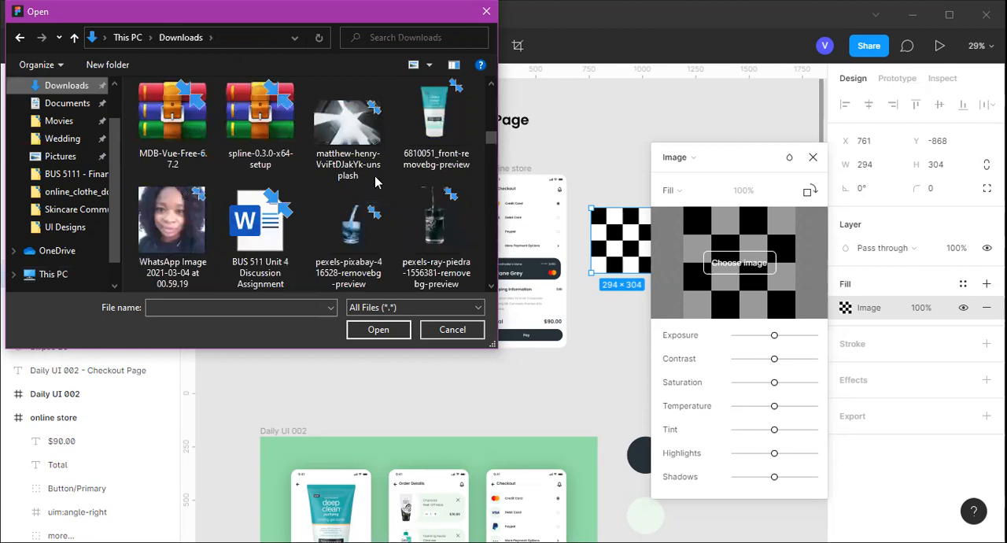
Fill the rectangle with the ExternalImage-removebg-preview picture and close the fill settings
scroll(375, 182, down, 5)
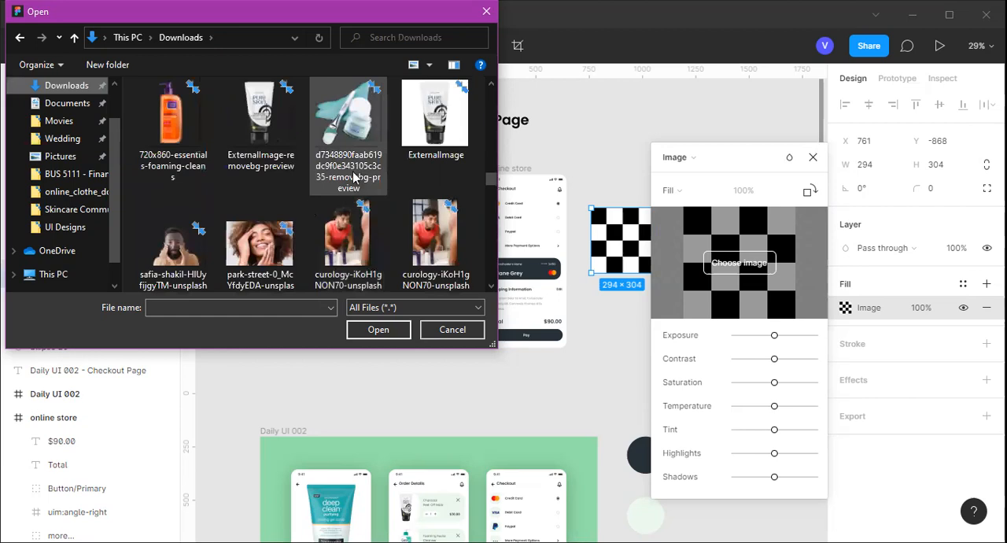
scroll(354, 179, down, 2)
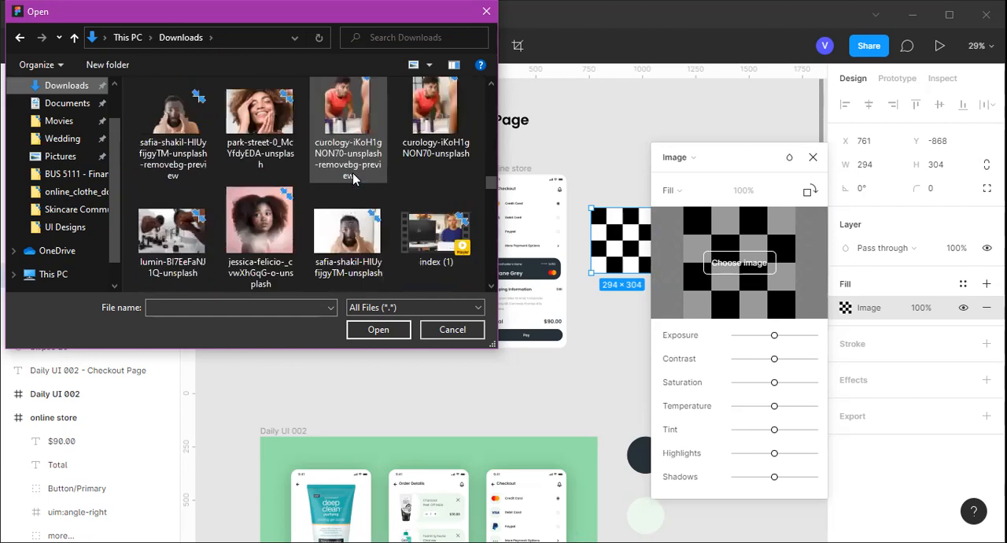
scroll(354, 179, up, 3)
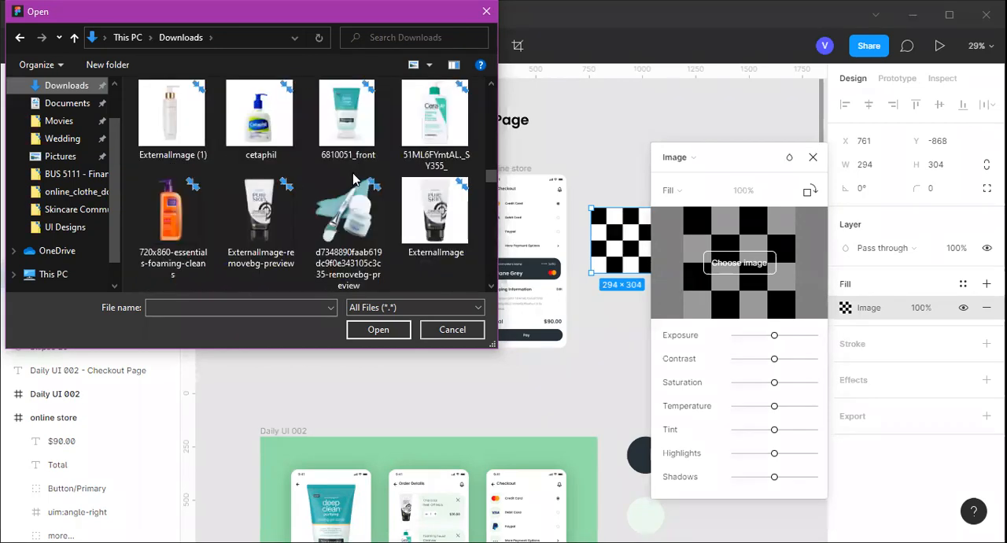
scroll(354, 180, up, 5)
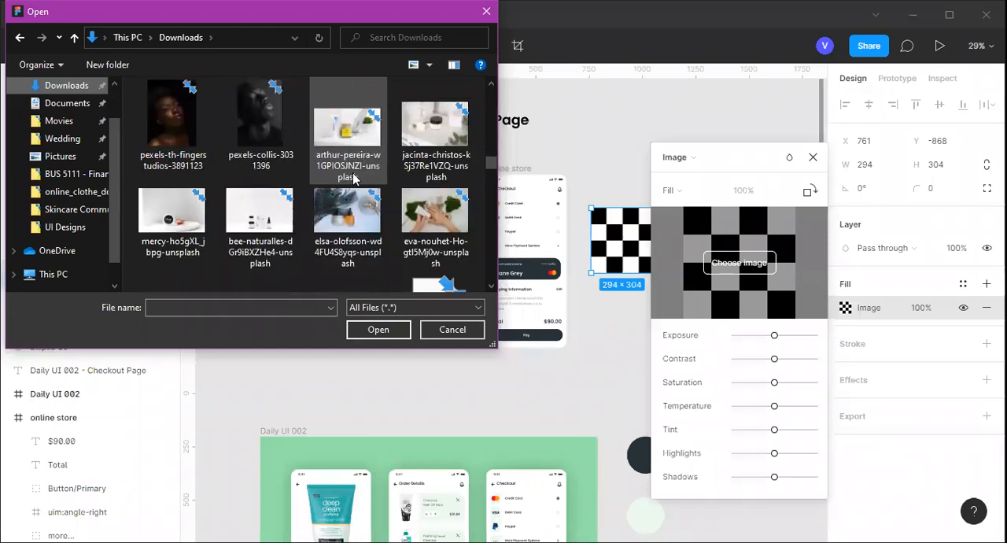
scroll(354, 179, down, 3)
scroll(353, 180, down, 3)
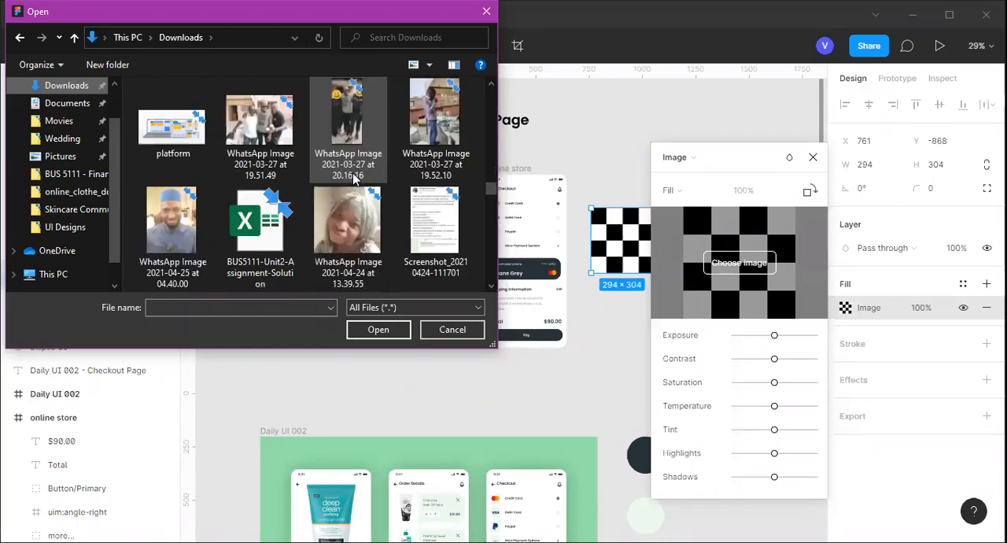
scroll(353, 179, down, 3)
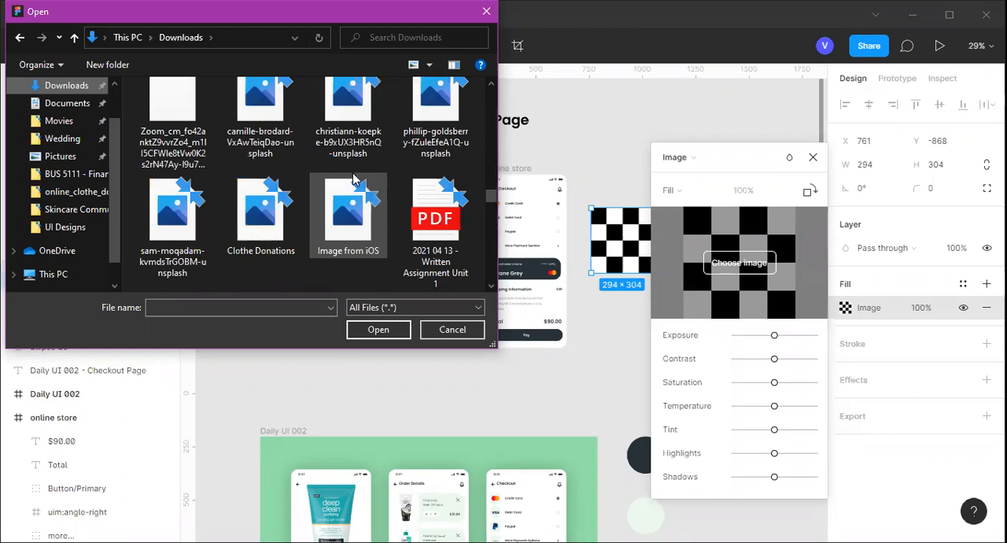
scroll(353, 180, down, 1)
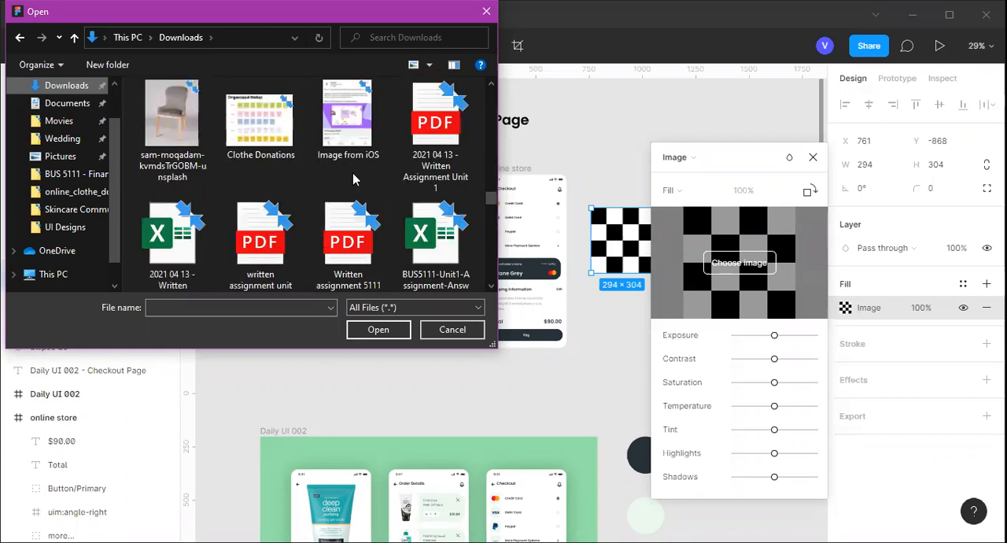
scroll(353, 179, up, 3)
scroll(329, 196, up, 3)
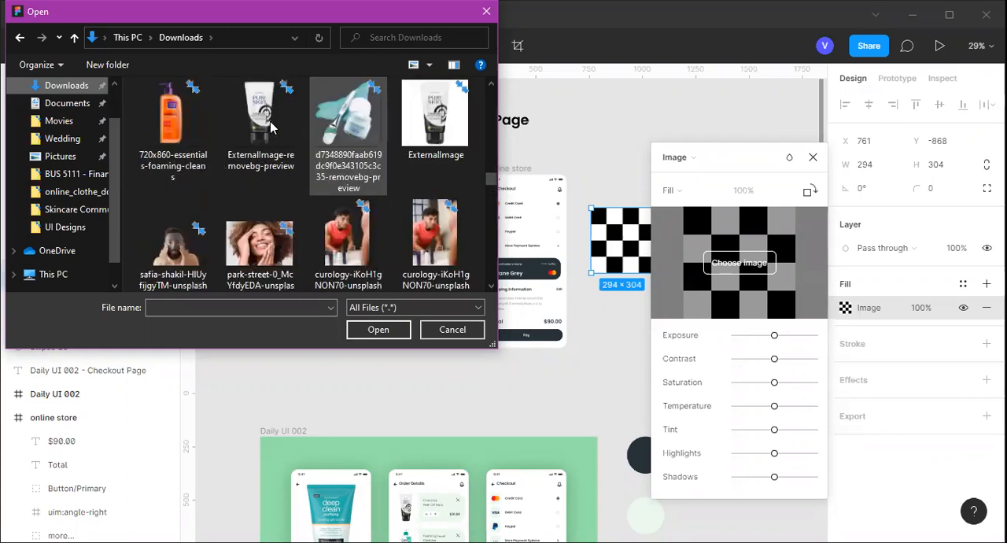
click(267, 136)
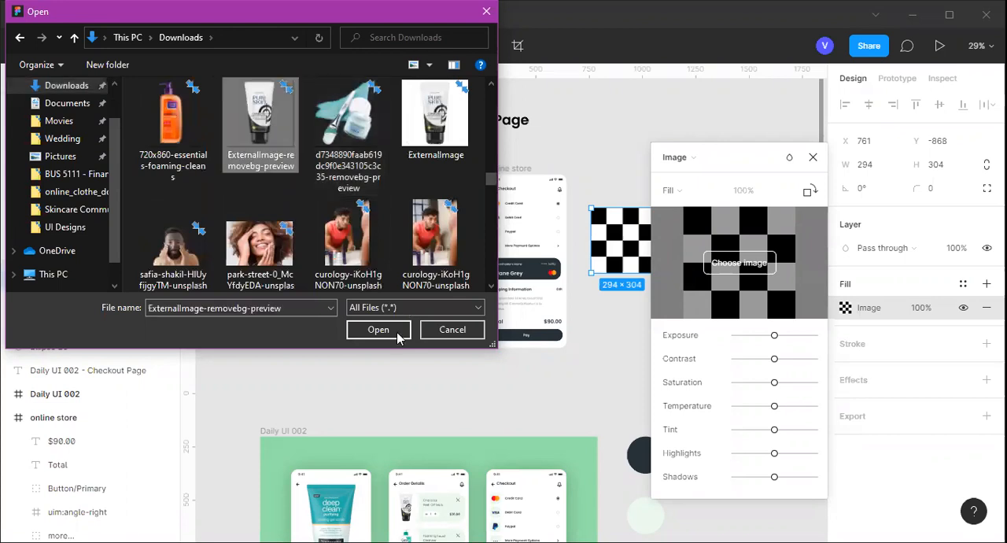
click(398, 334)
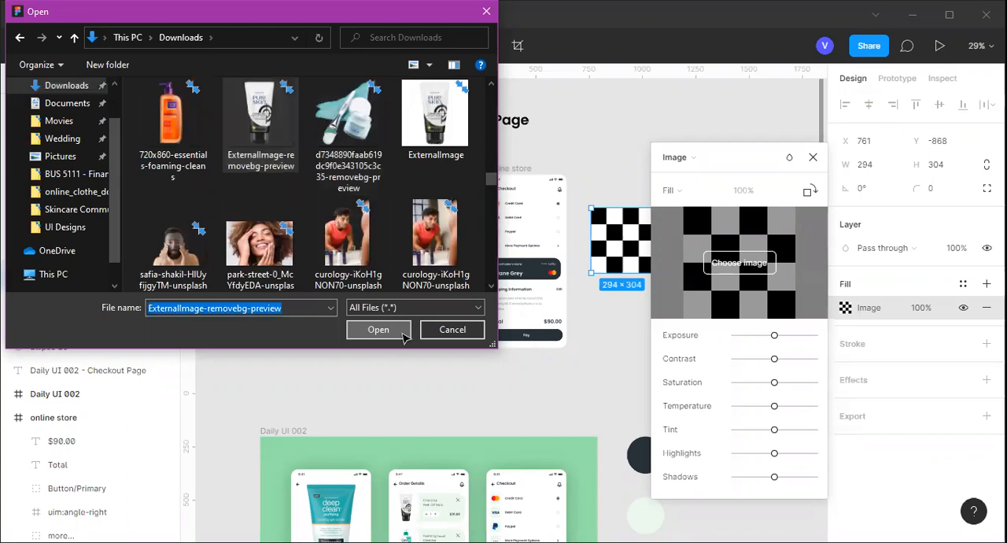
click(403, 334)
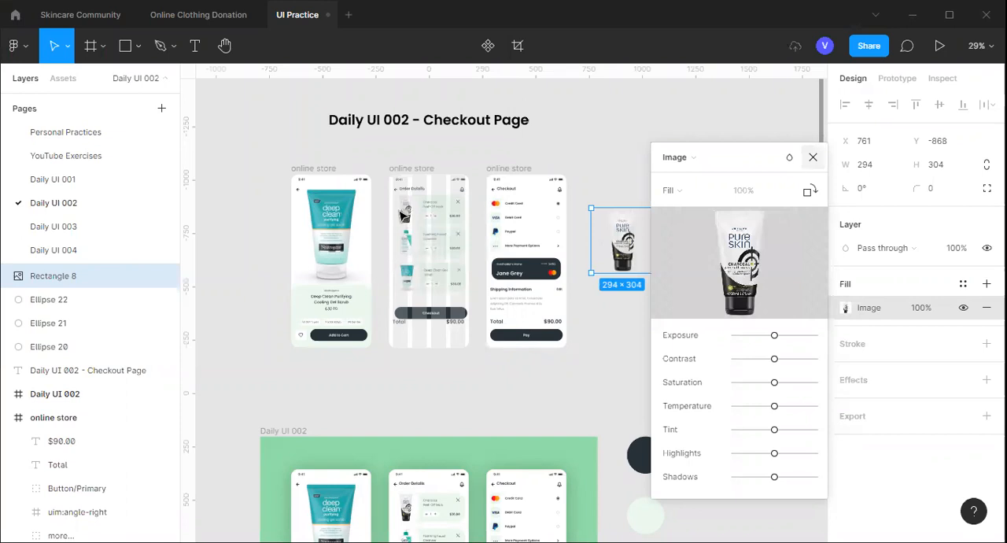
key(Escape)
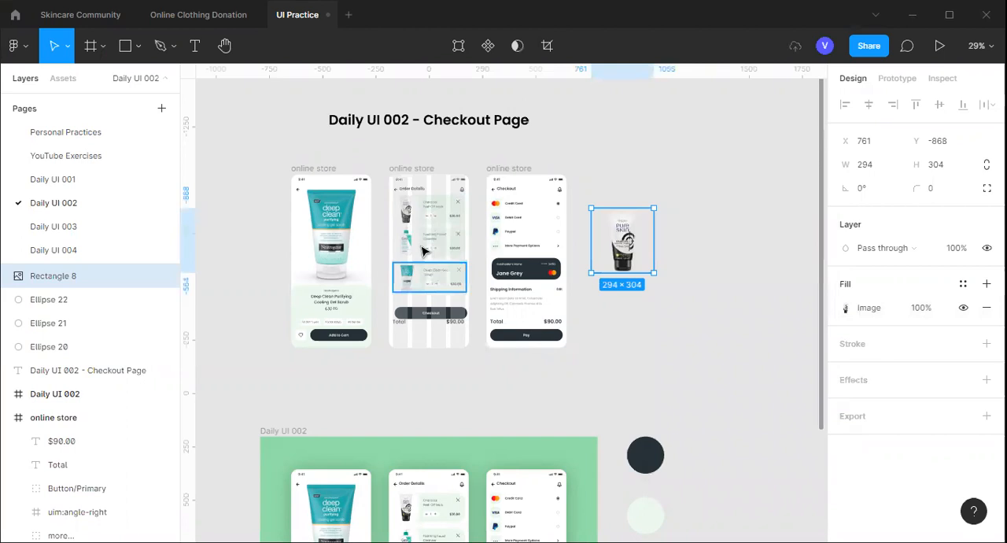
Examine the name text, background rectangle and overall group that make up the Foaming Facial Cleanser card
scroll(423, 250, up, 5)
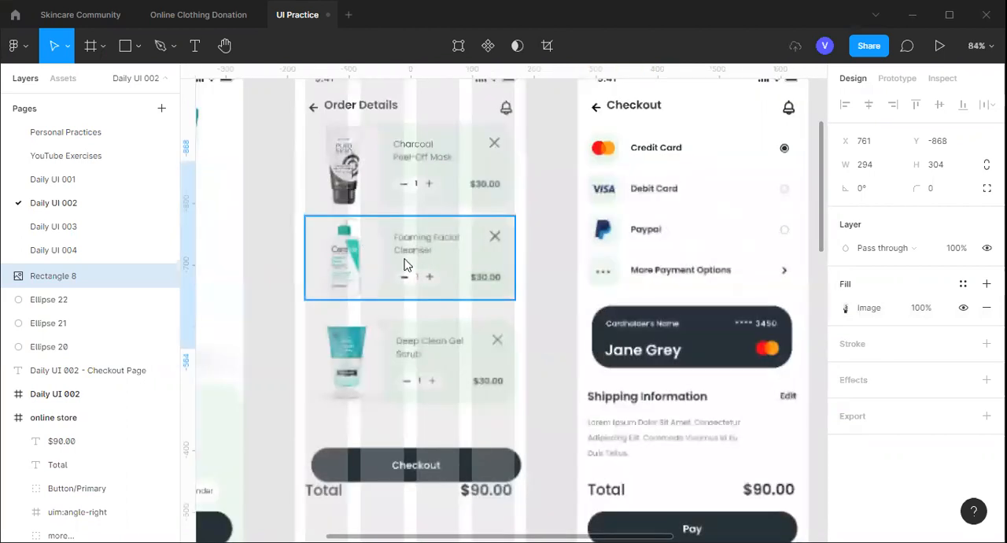
click(195, 46)
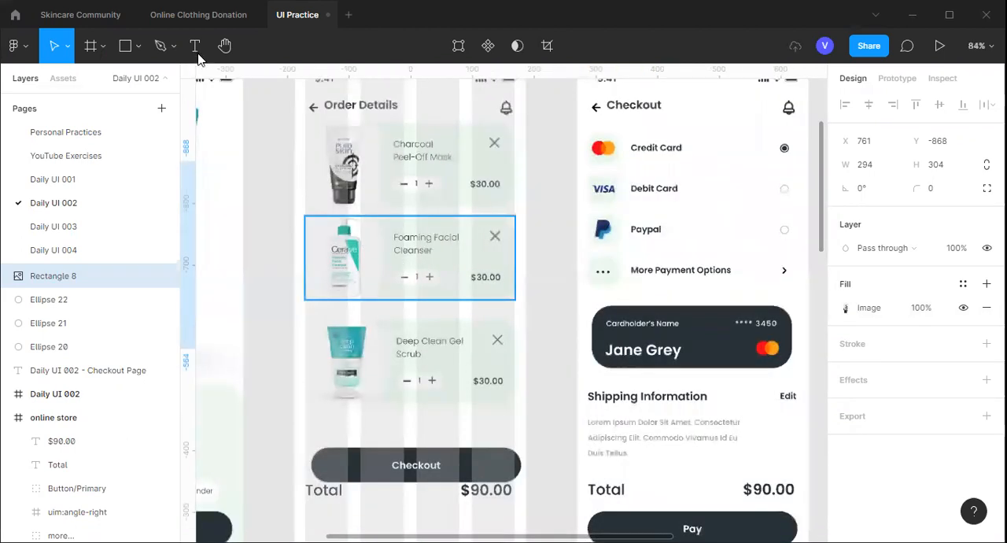
click(396, 250)
key(Escape)
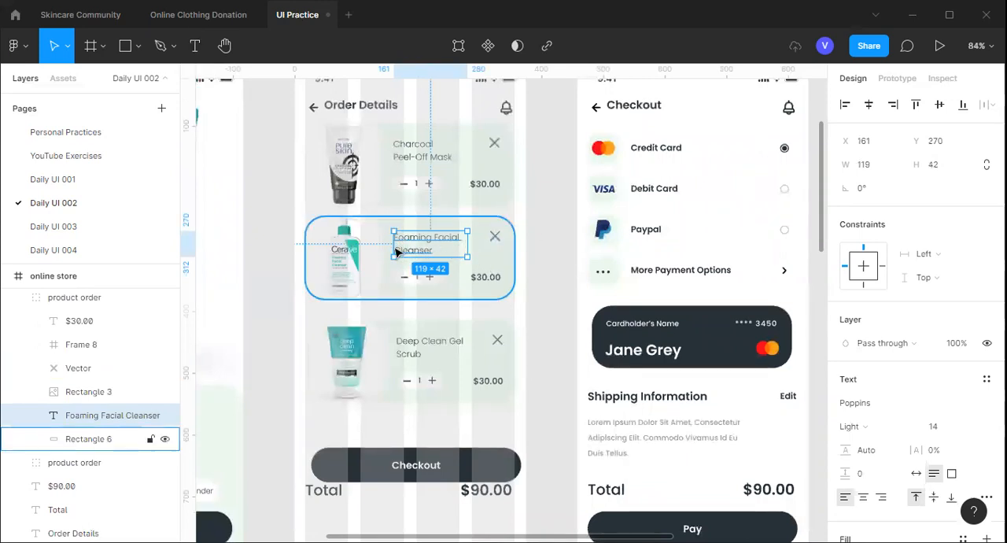
key(Escape)
click(445, 236)
click(511, 256)
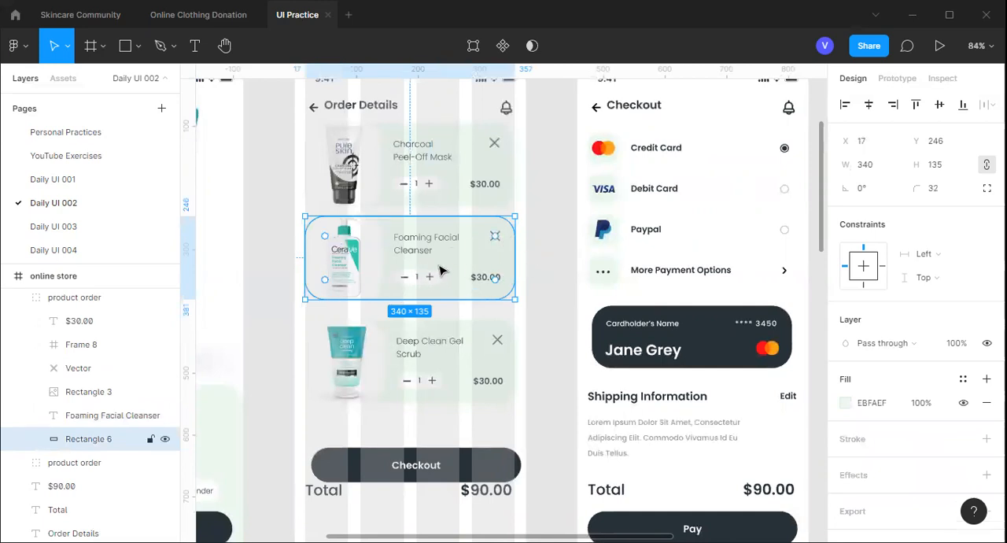
key(Escape)
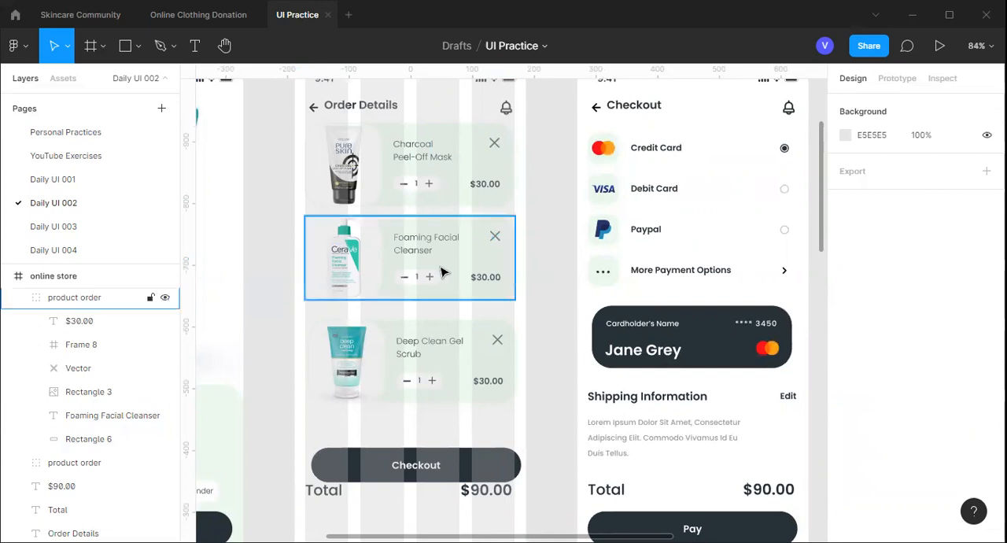
click(443, 272)
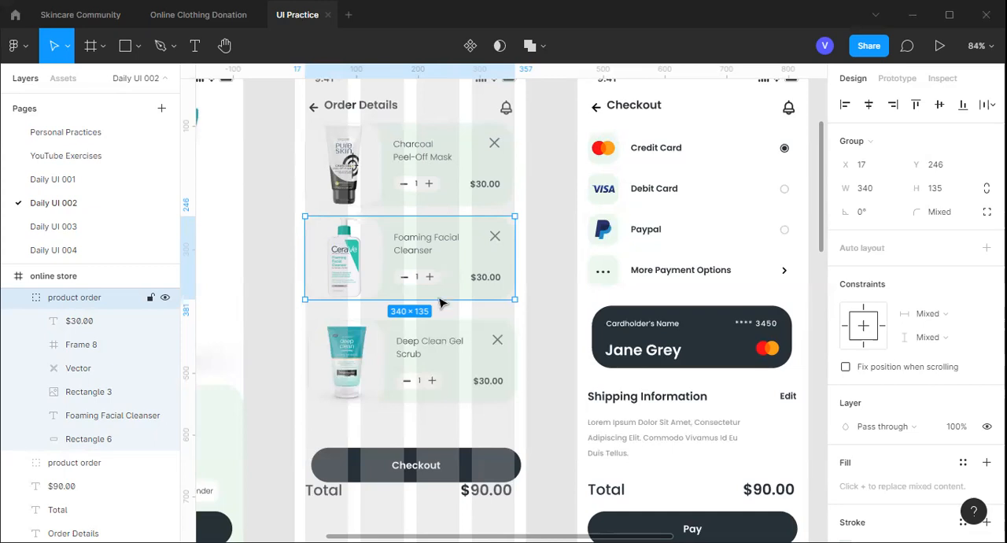
click(540, 252)
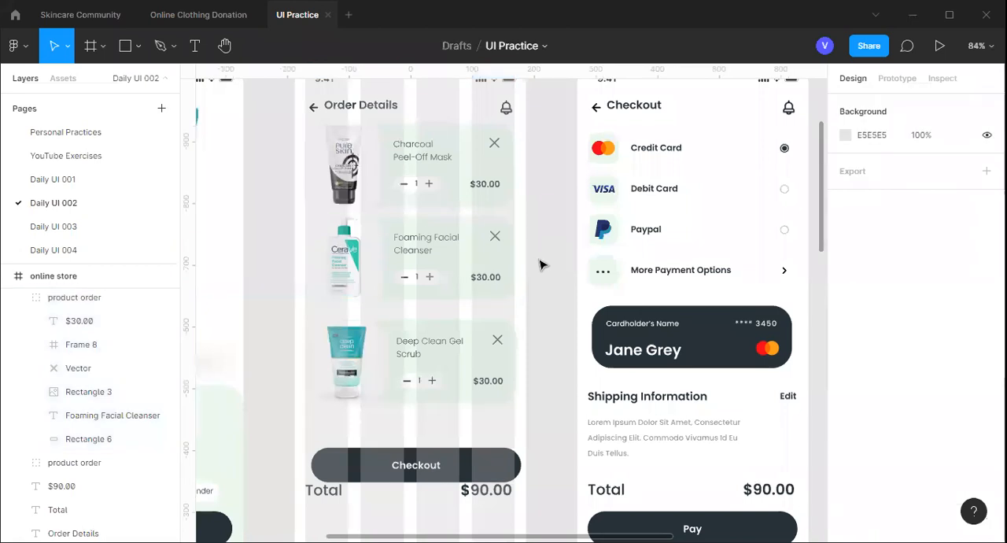
Draw a rectangle about 350 × 163 on the empty canvas beside the Pure Skin product image
scroll(540, 265, down, 3)
scroll(683, 254, right, 2)
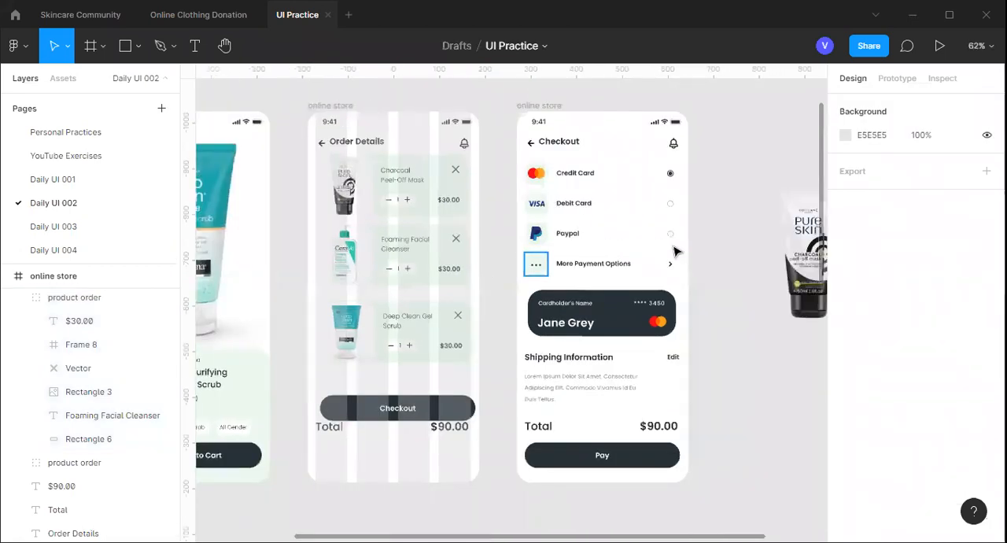
scroll(674, 251, right, 4)
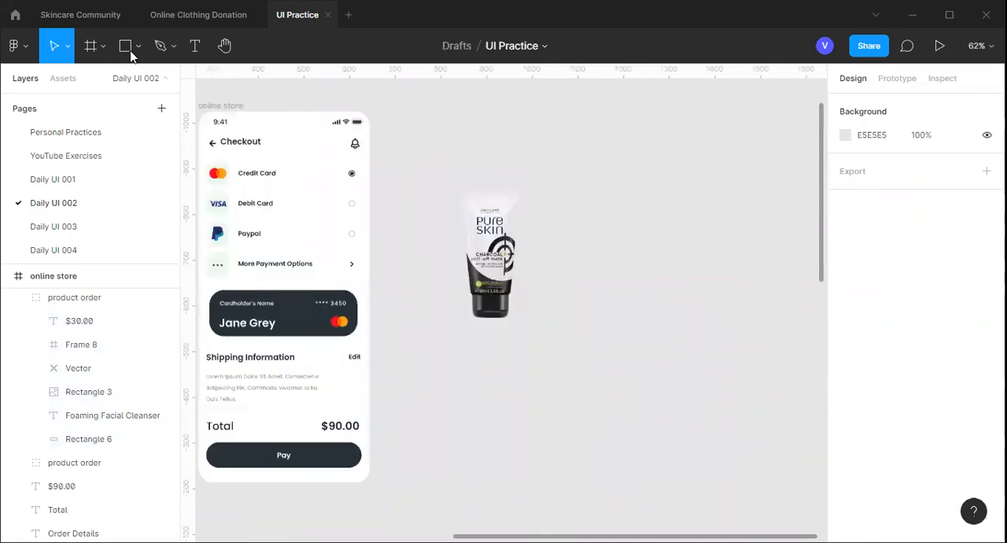
key(r)
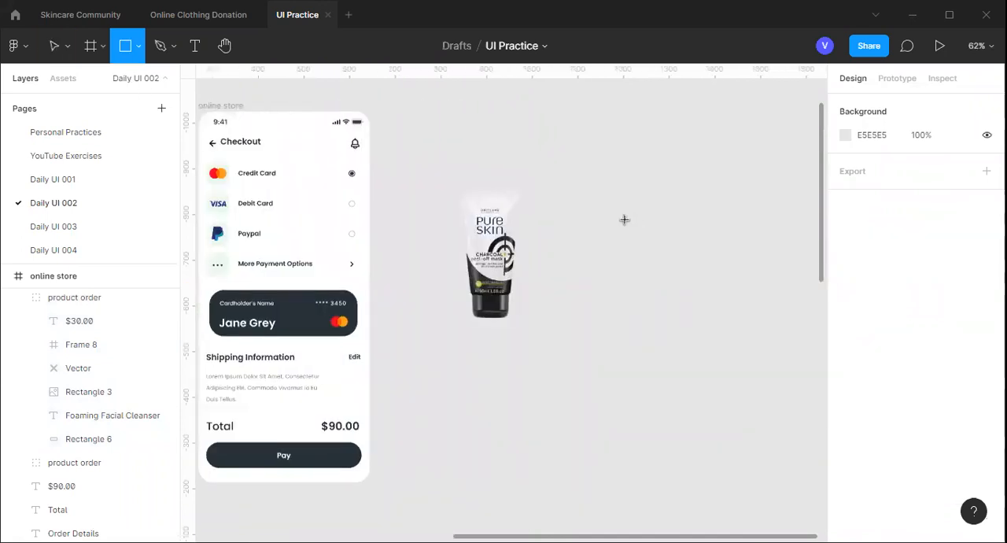
mouse_move(582, 202)
mouse_down()
mouse_move(739, 276)
mouse_move(705, 278)
mouse_up()
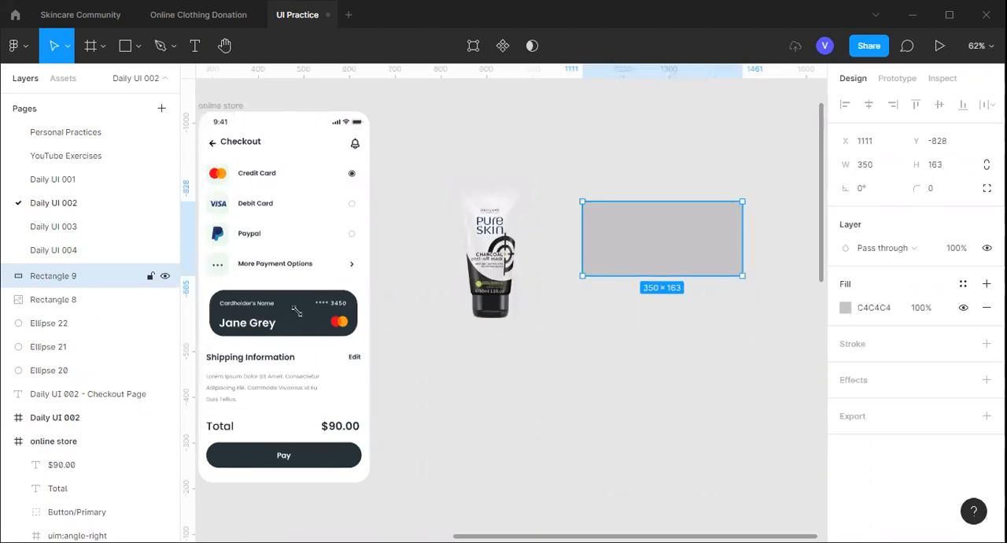
Set the new rectangle's corner radius to 32 and shorten its height to about 119
click(937, 195)
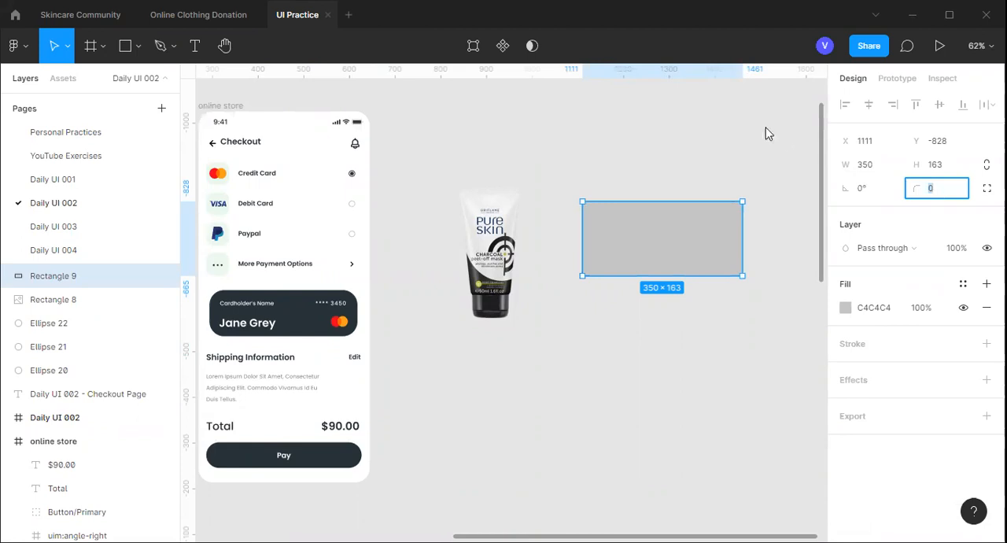
text(32)
key(Return)
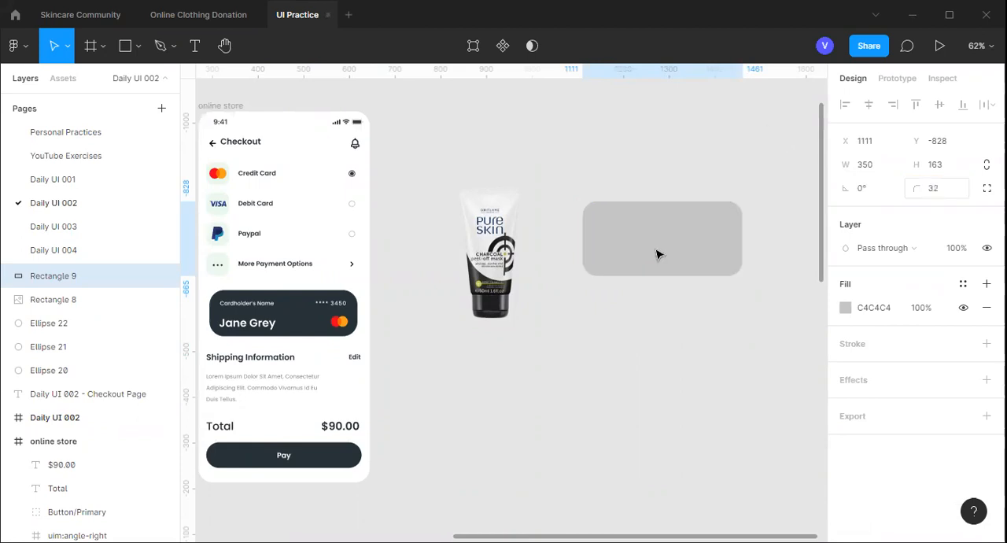
click(359, 313)
click(663, 244)
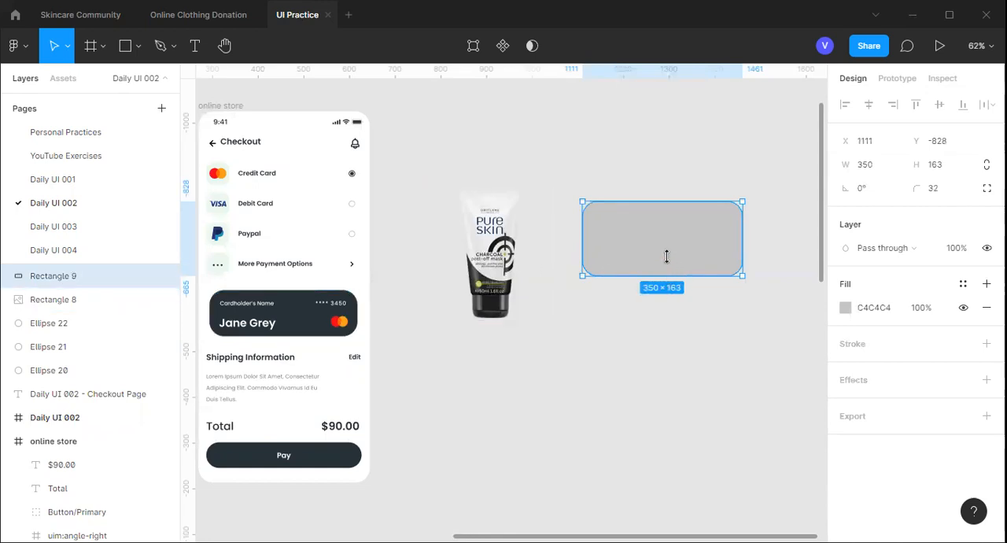
drag(668, 275, 667, 255)
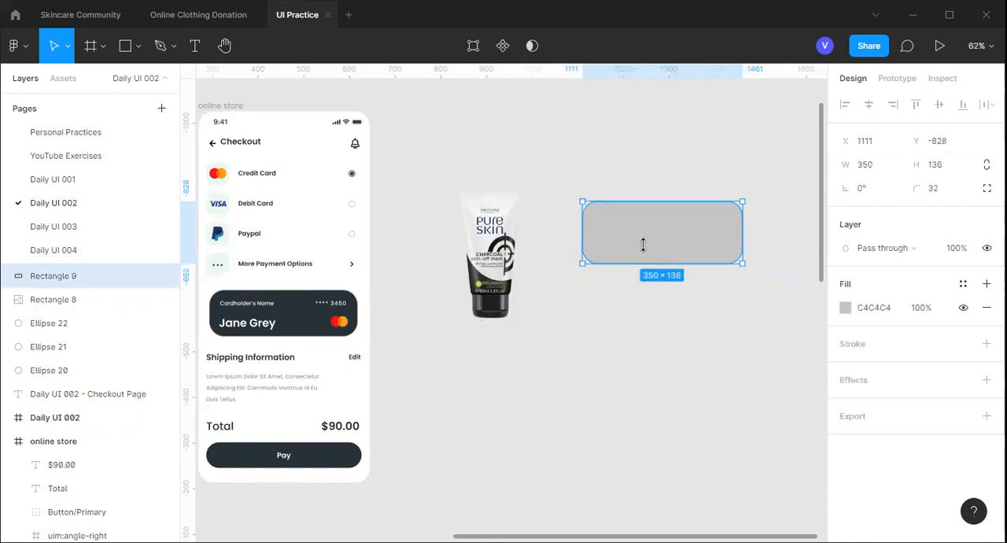
click(617, 321)
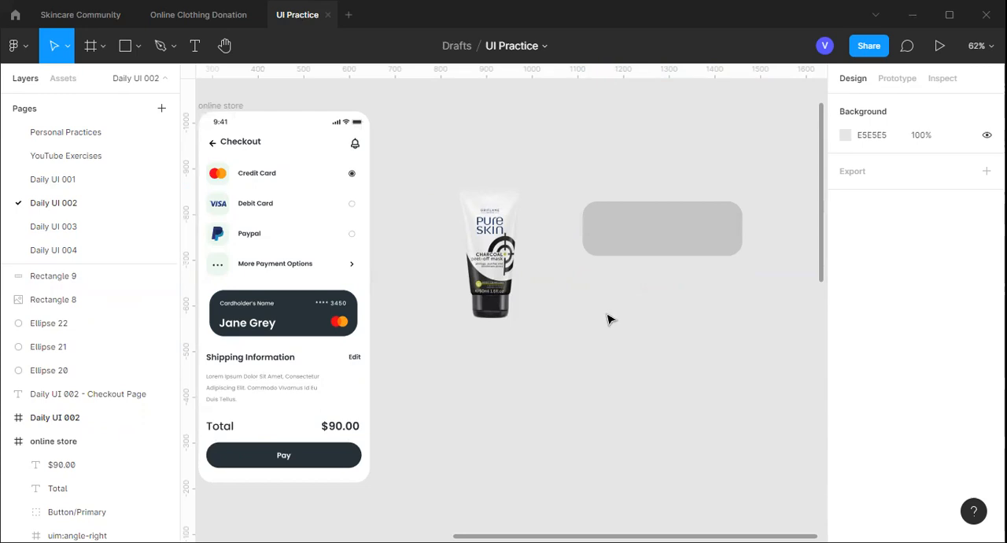
Examine the cardholder's name text and the dark background shape of the credit card on the Checkout screen
scroll(625, 333, left, 1)
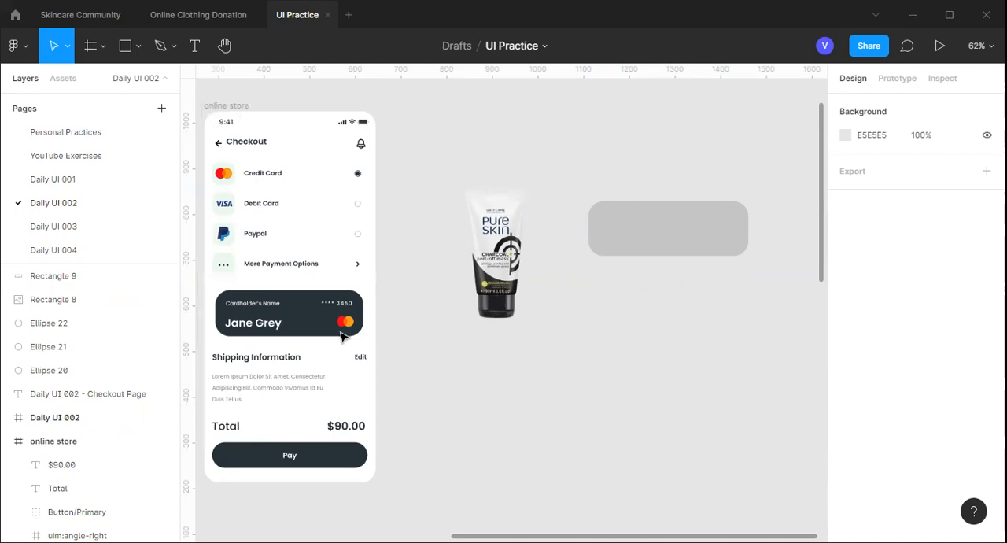
scroll(346, 329, left, 5)
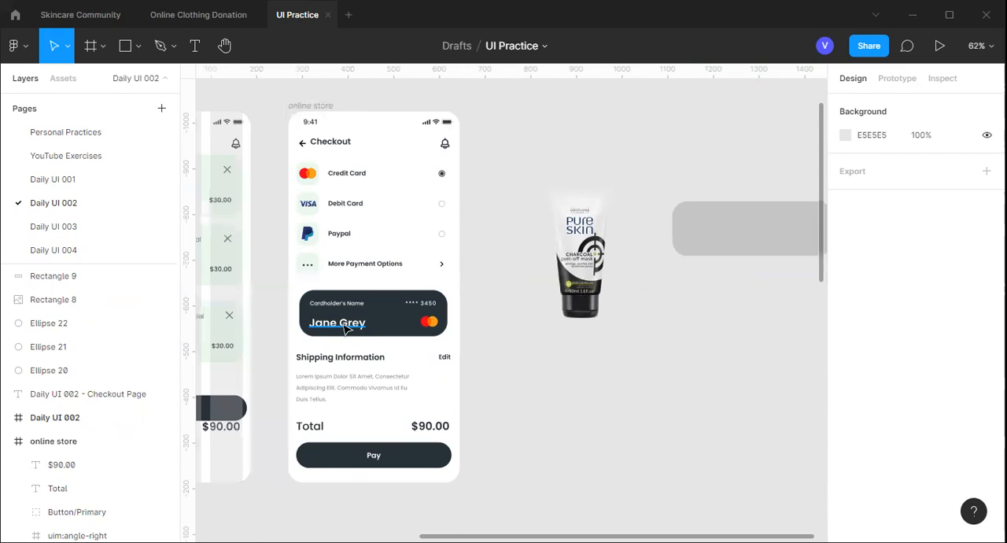
click(346, 329)
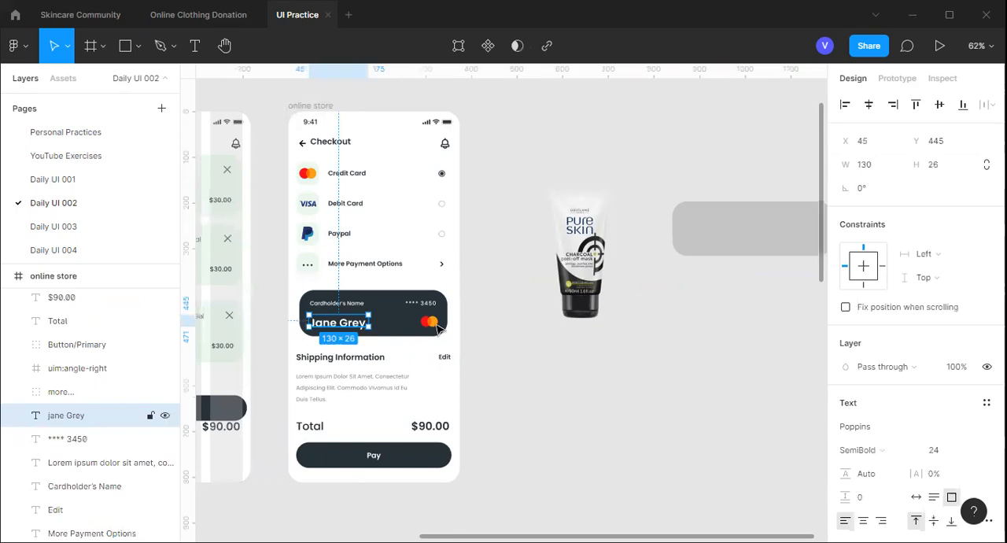
click(503, 335)
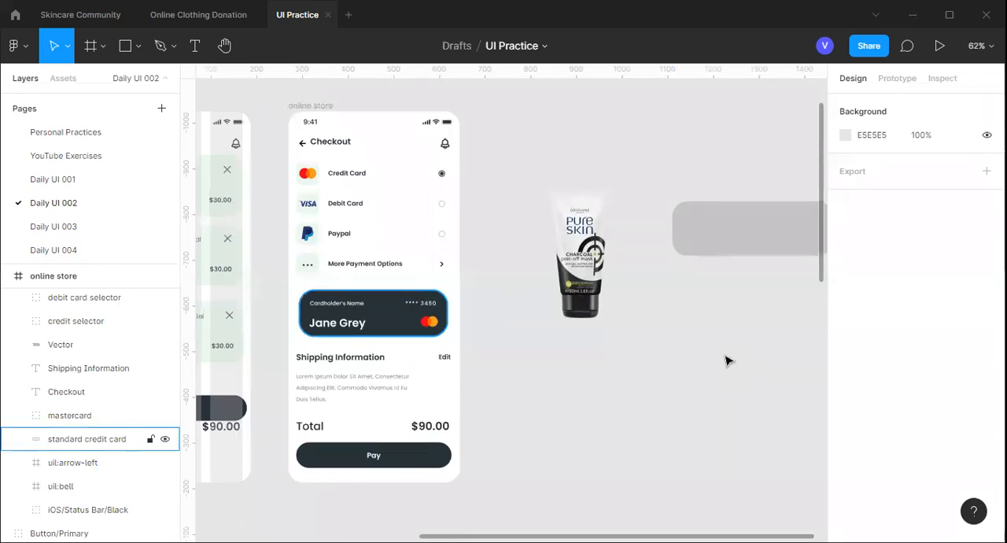
Launch the Iconify plugin
right_click(523, 303)
right_click(483, 103)
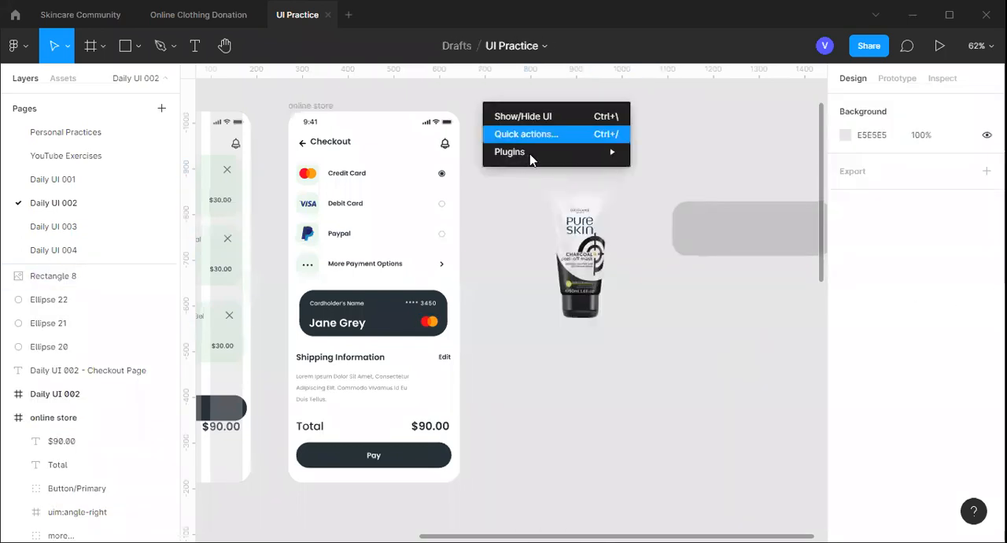
mouse_move(527, 156)
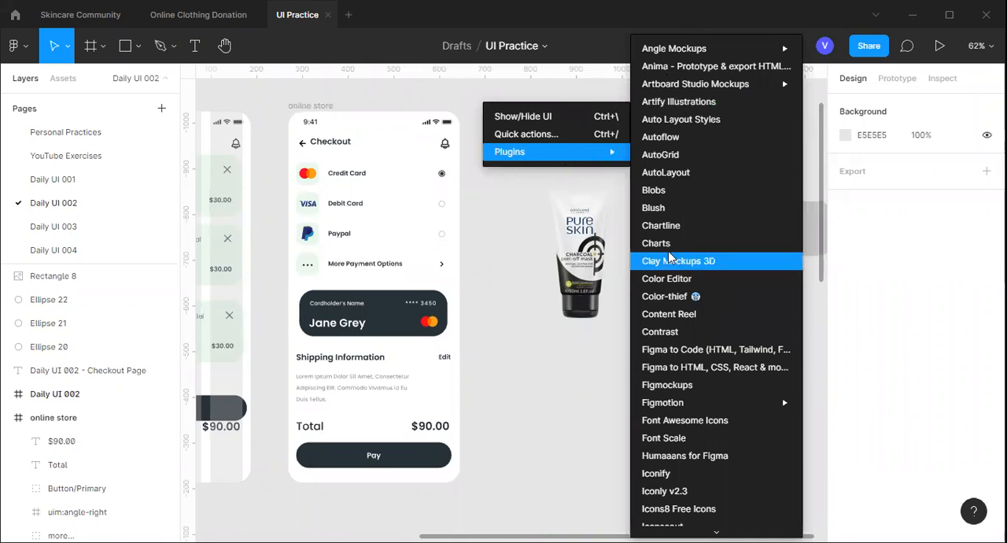
scroll(667, 253, down, 5)
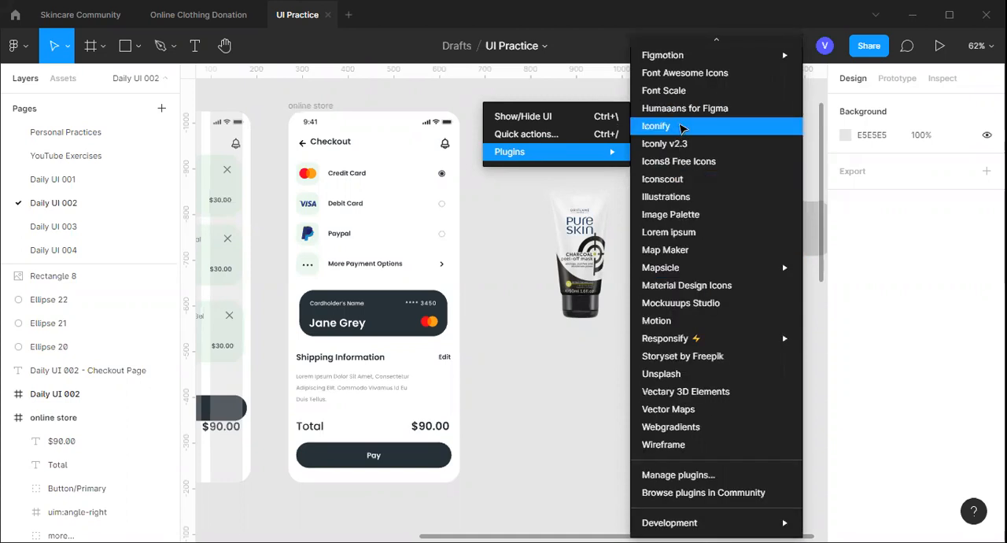
click(682, 128)
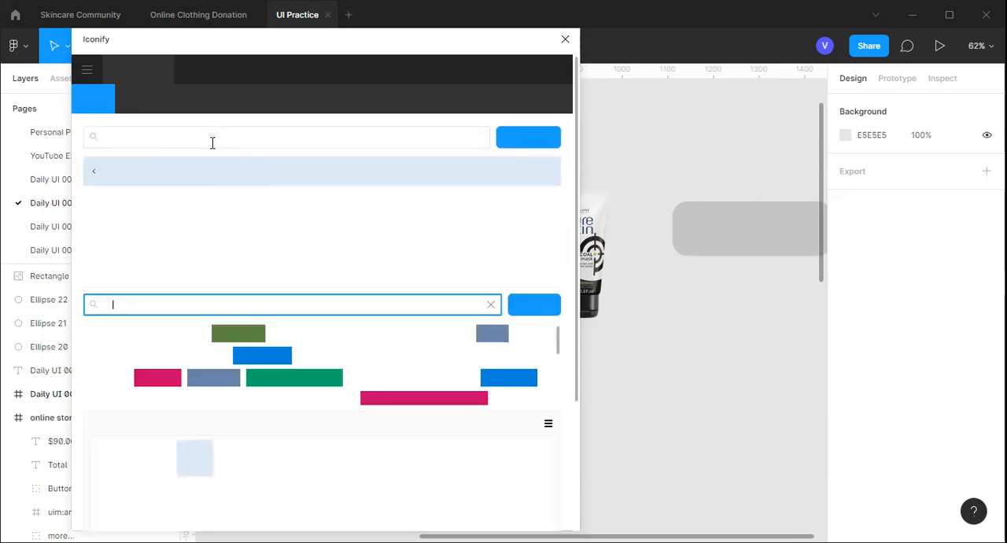
Look through Iconify's general icon sets, including the Material Design Icons set, and return to the list of sets
text(not)
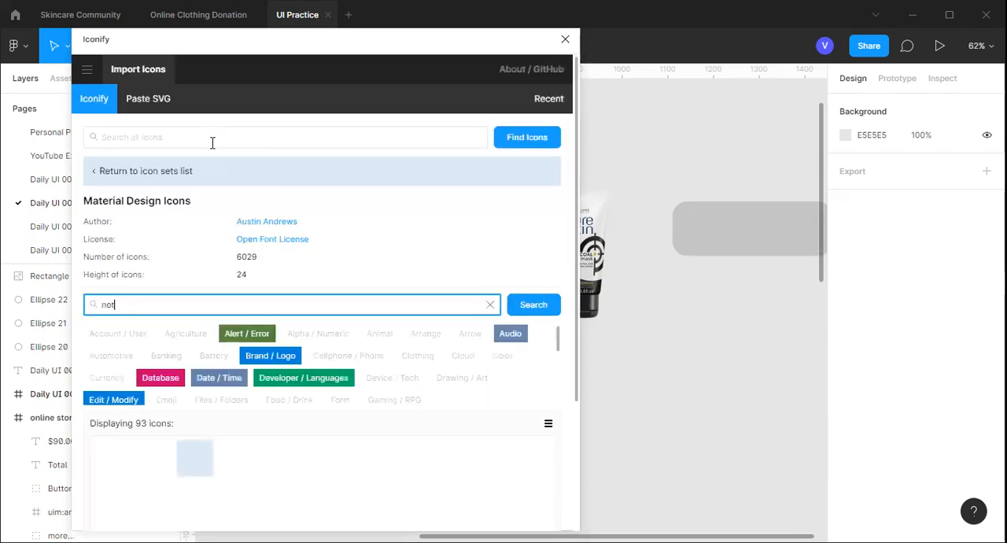
click(129, 181)
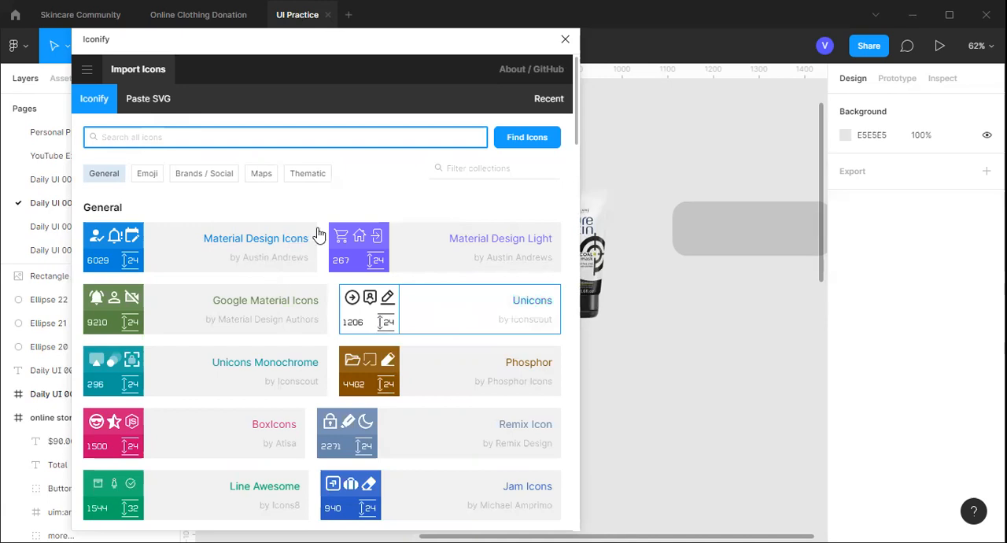
scroll(319, 236, down, 1)
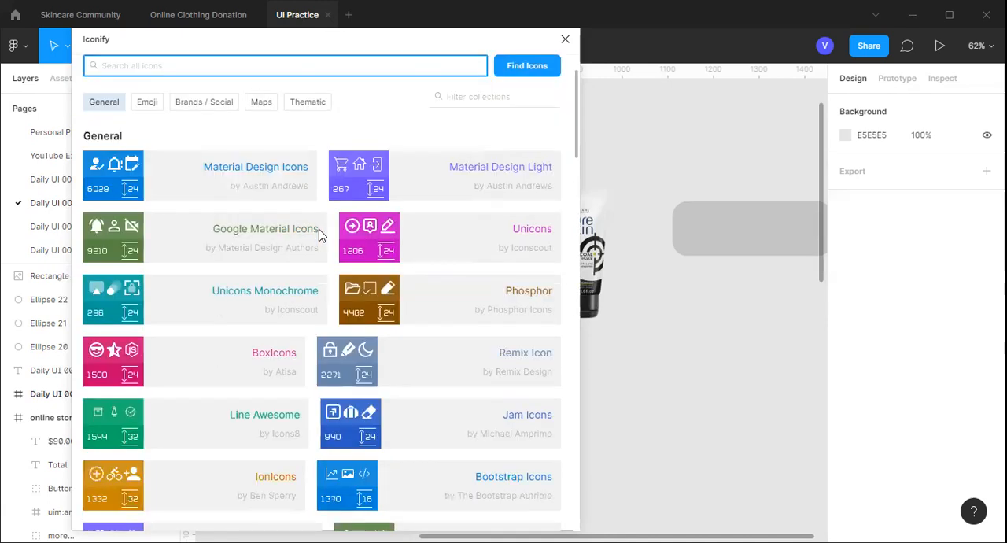
scroll(319, 235, down, 4)
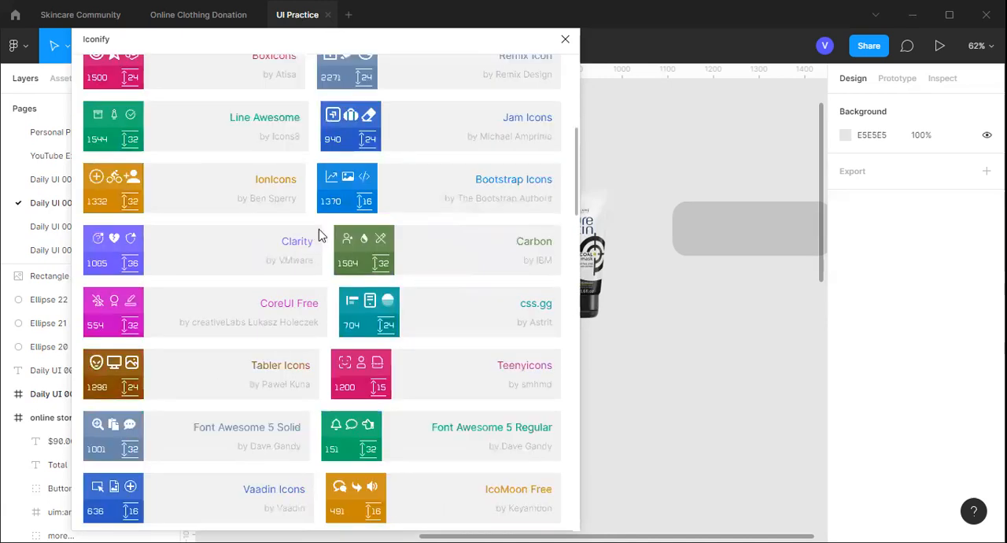
scroll(319, 235, down, 2)
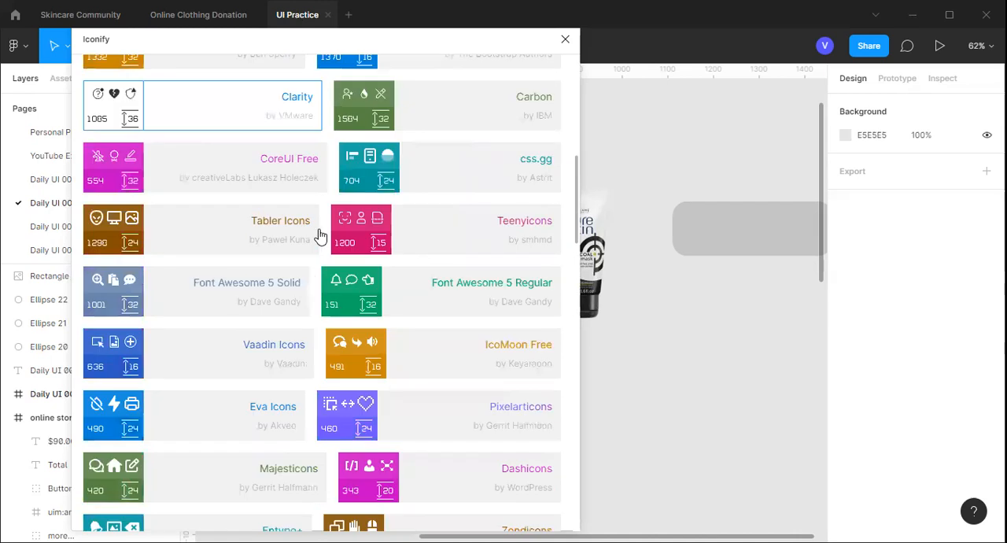
scroll(319, 236, down, 3)
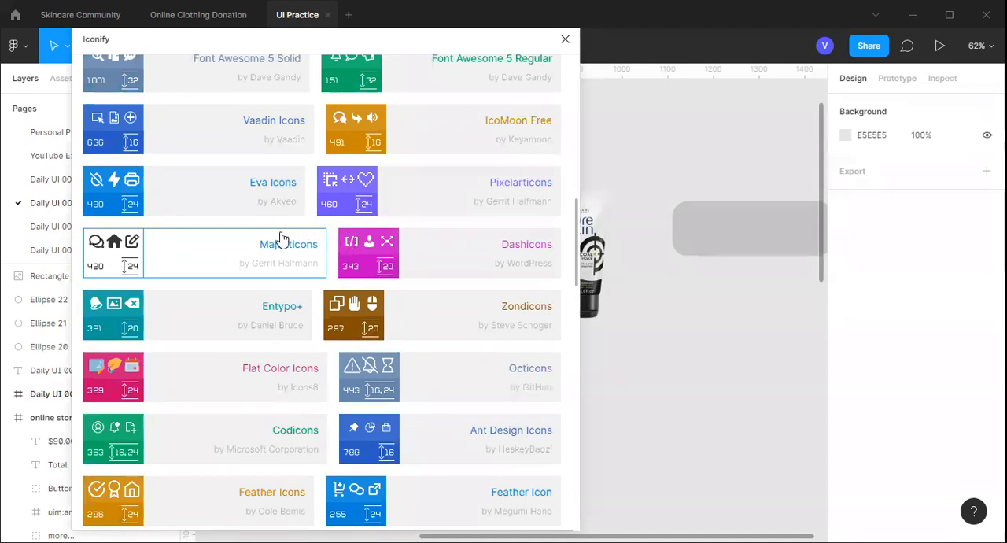
scroll(279, 239, up, 10)
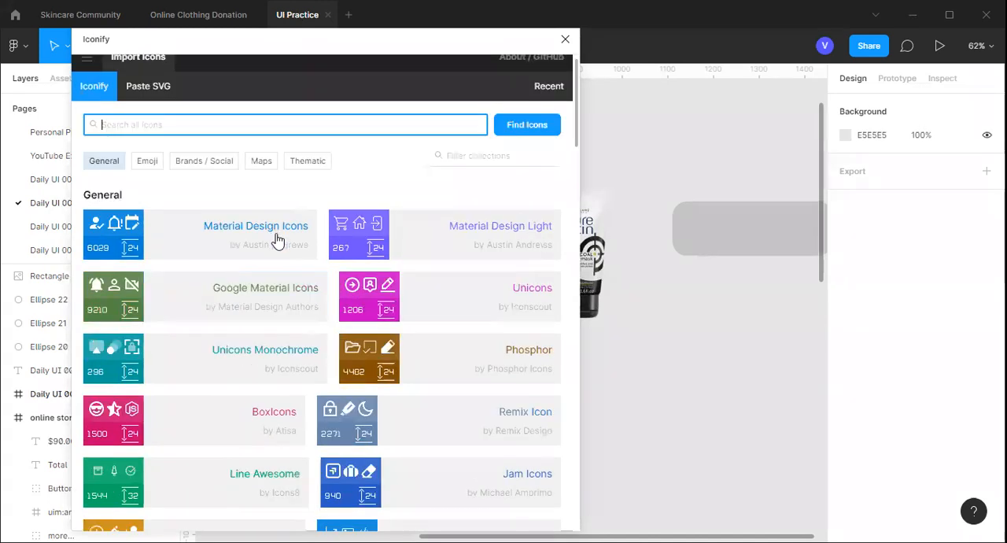
scroll(277, 240, up, 1)
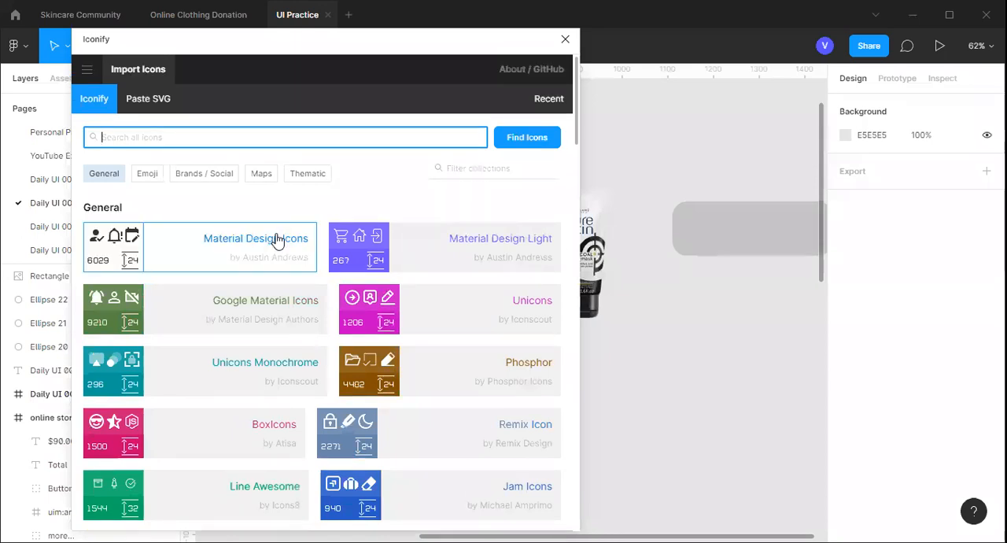
click(279, 241)
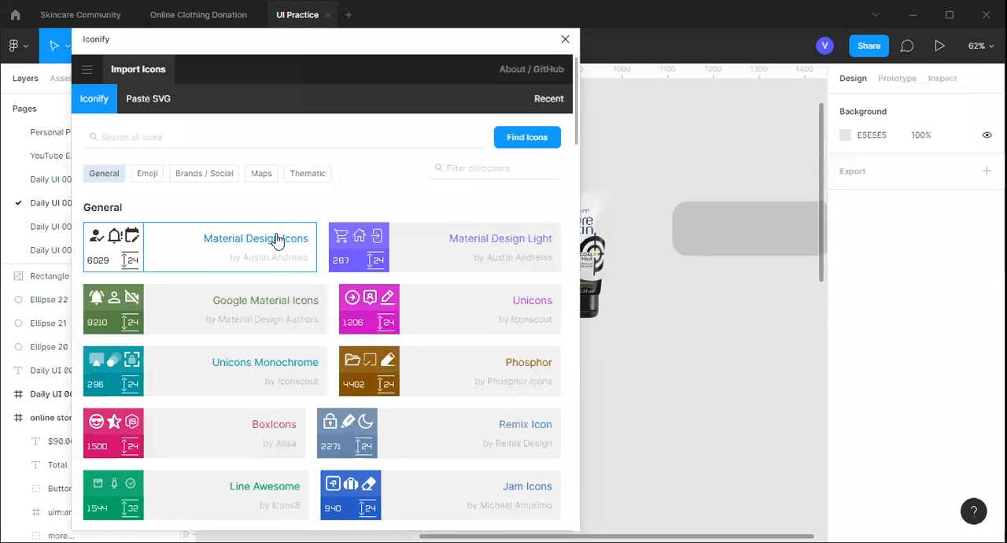
click(277, 240)
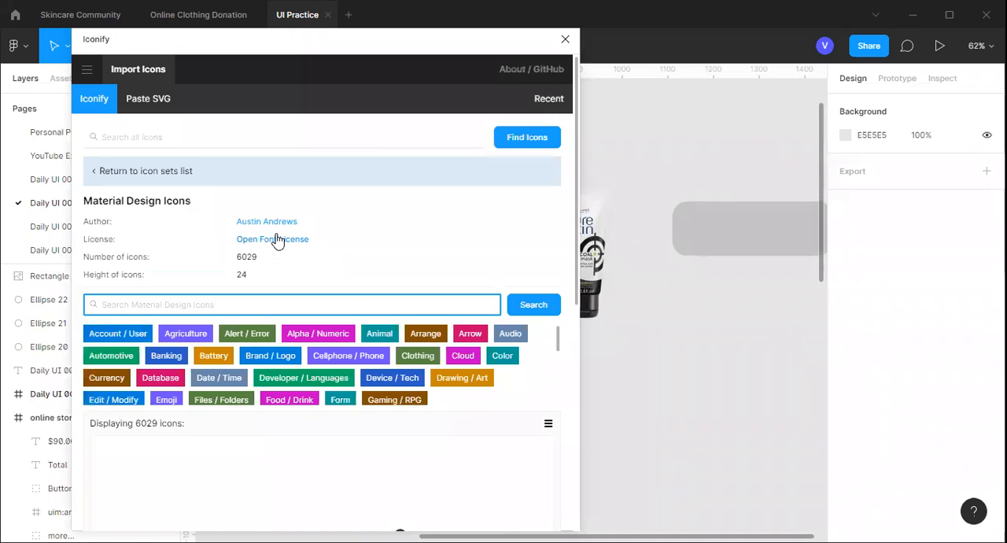
click(155, 180)
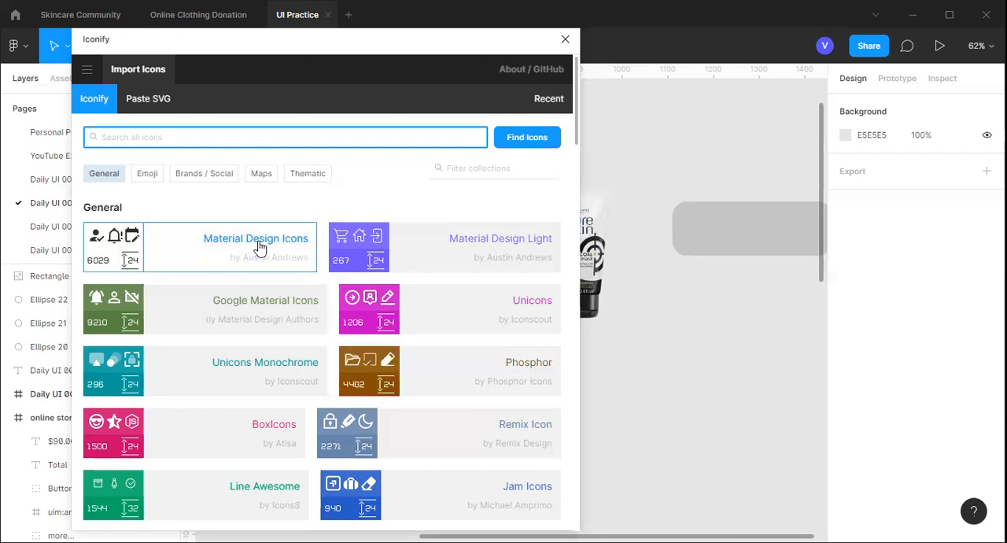
Find the Mastercard logo in the Brands / Social set SVG Logos with the search "mast", import it below the grey rectangle and close Iconify
click(199, 177)
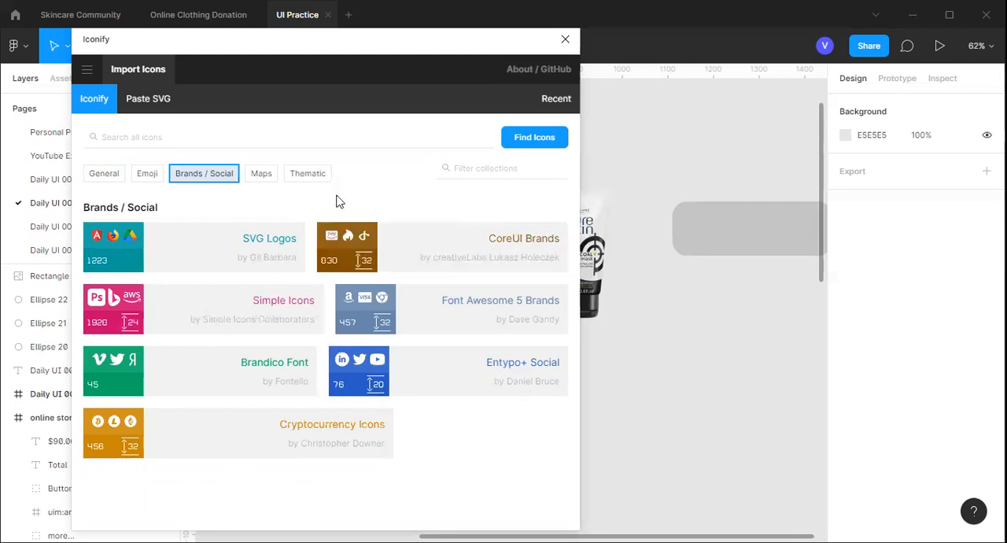
click(272, 246)
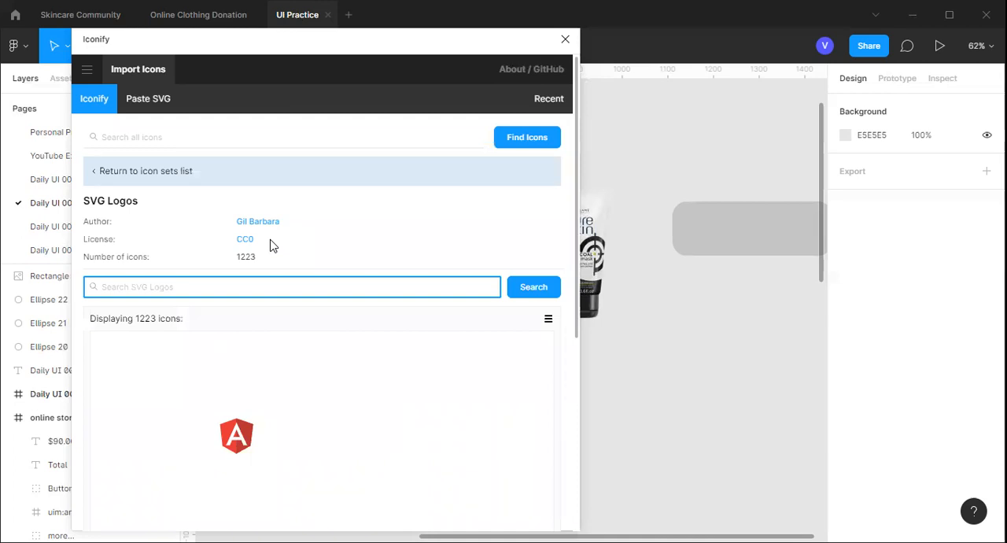
text(mast)
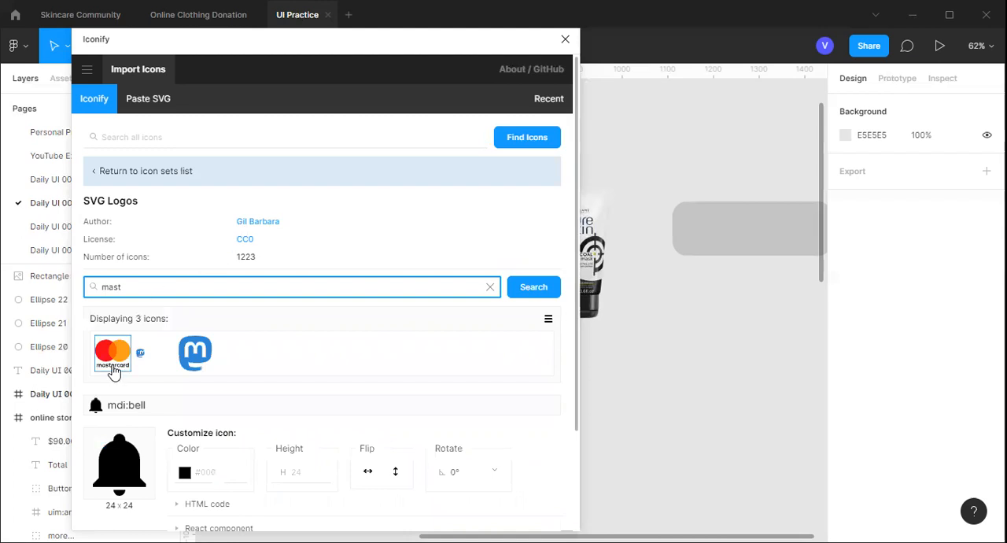
drag(112, 366, 669, 340)
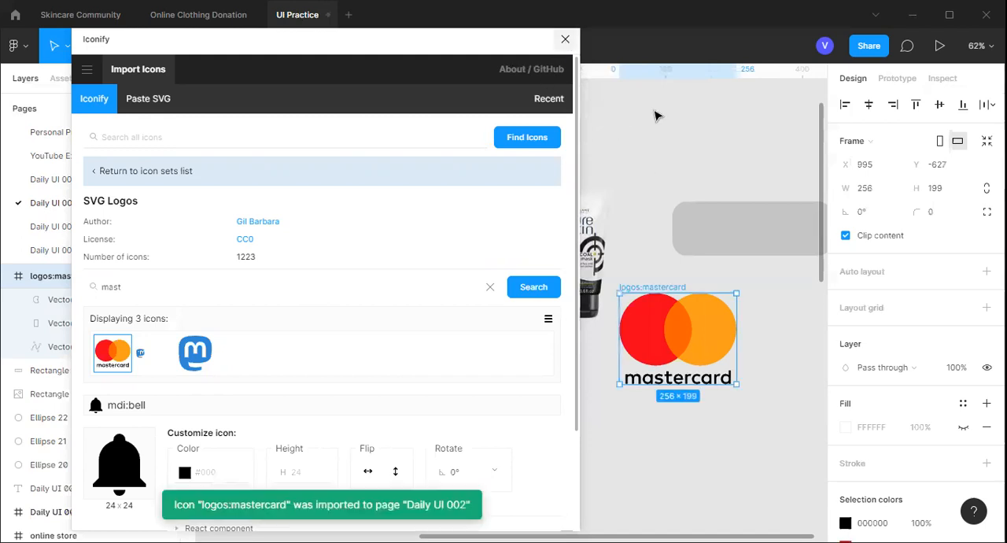
click(591, 88)
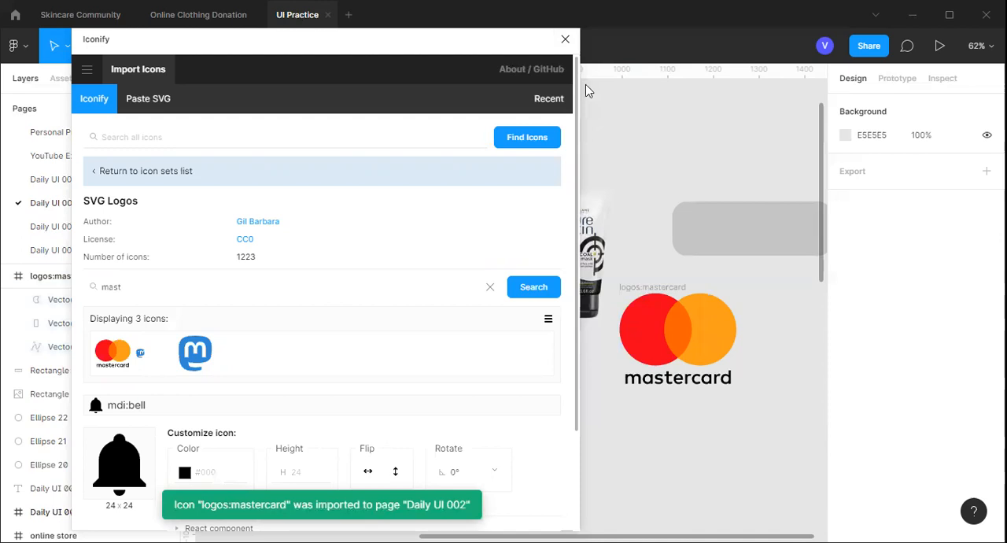
click(567, 40)
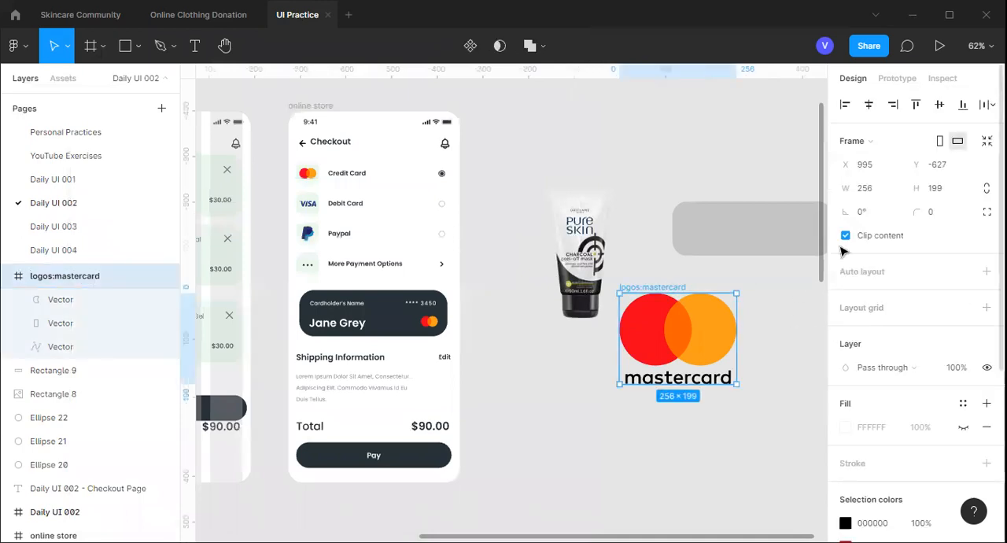
Constrain the proportions of the imported Mastercard logo frame
click(872, 192)
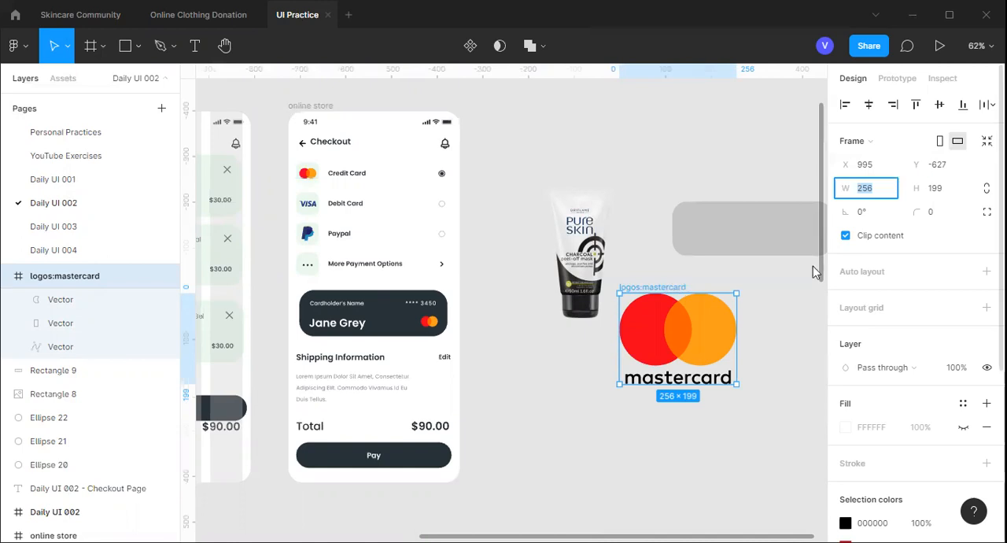
key(Escape)
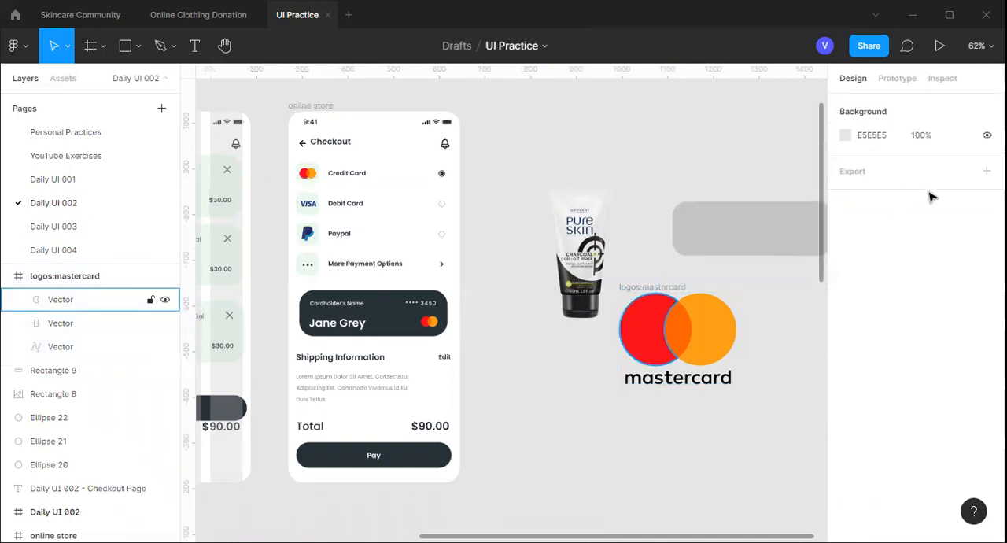
click(86, 275)
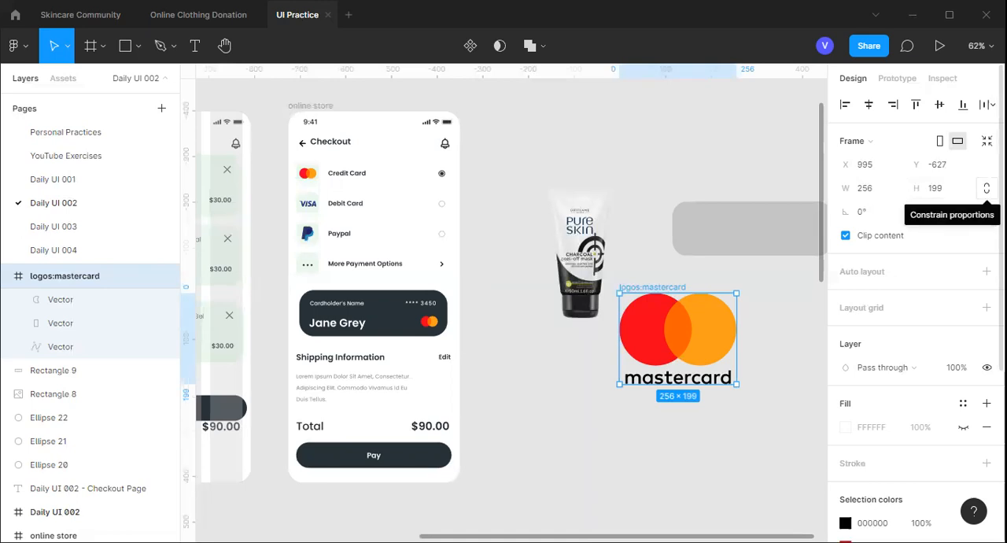
click(987, 188)
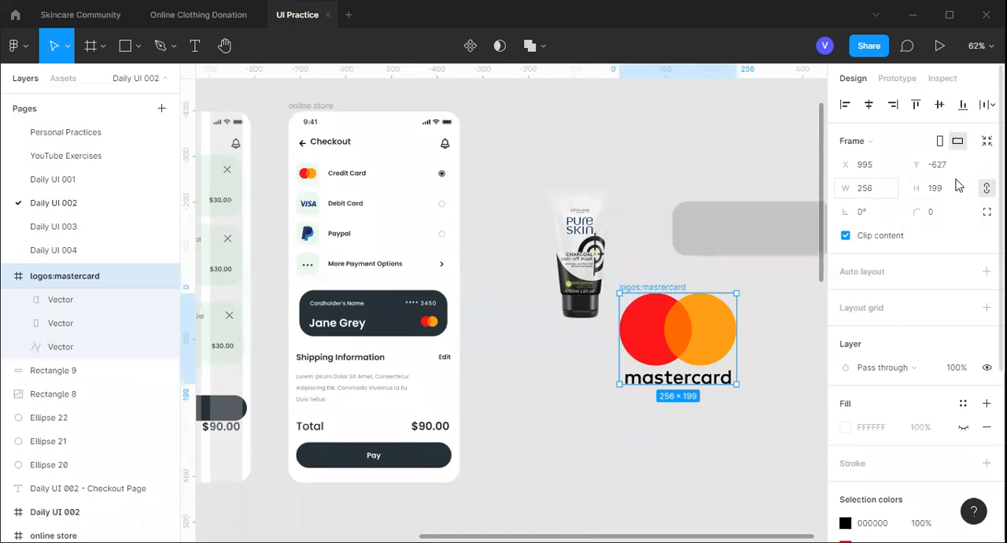
Try setting the Mastercard logo's width to 24 without constrained proportions, and undo the change
click(879, 193)
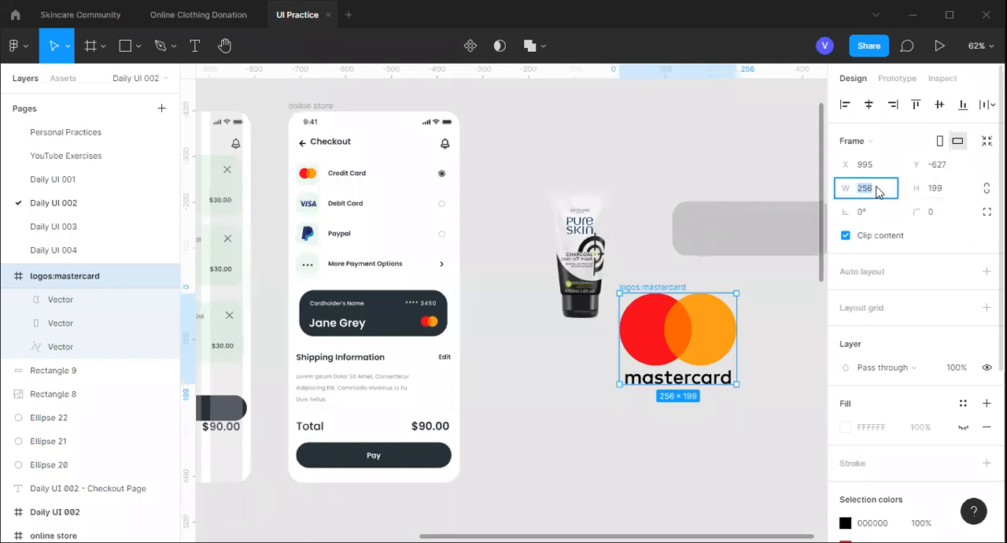
text(24)
key(Return)
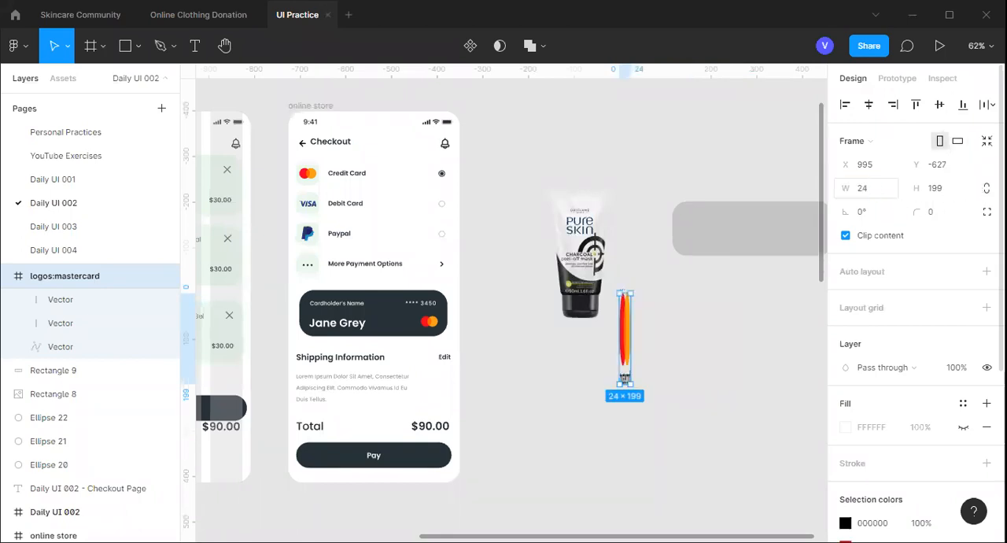
key(ctrl+z)
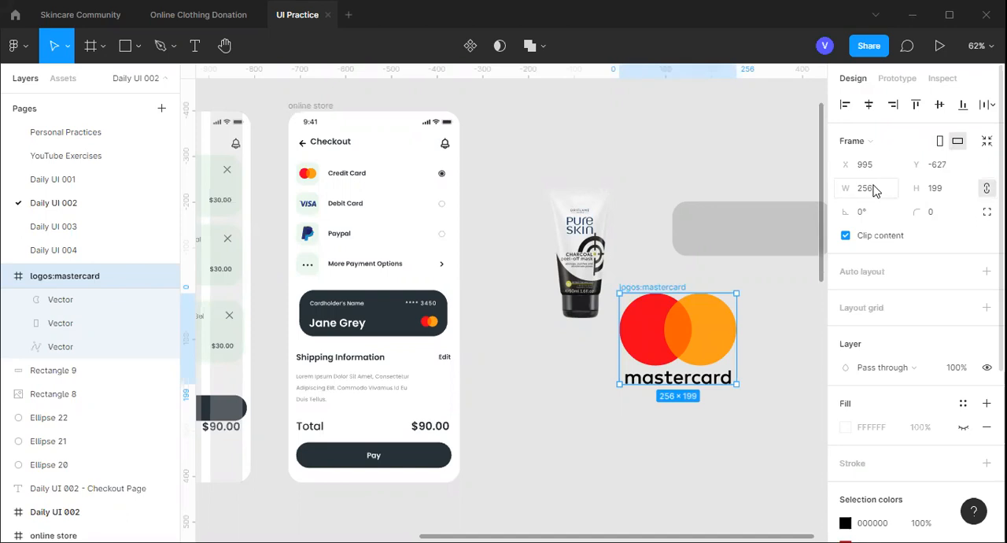
Try a width of 24 on the Mastercard logo with constrained proportions, and set its height back to 199
click(875, 191)
text(2)
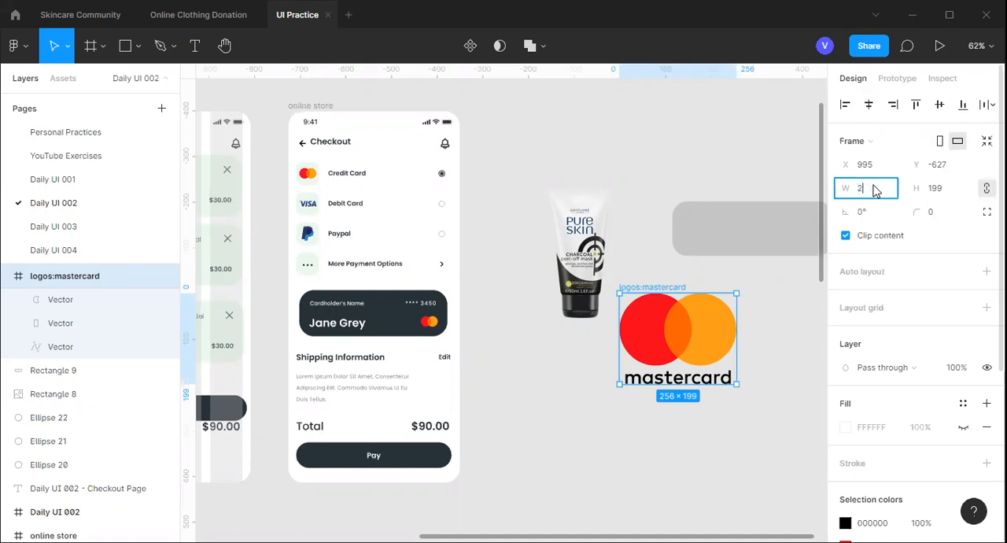
text(4)
click(938, 198)
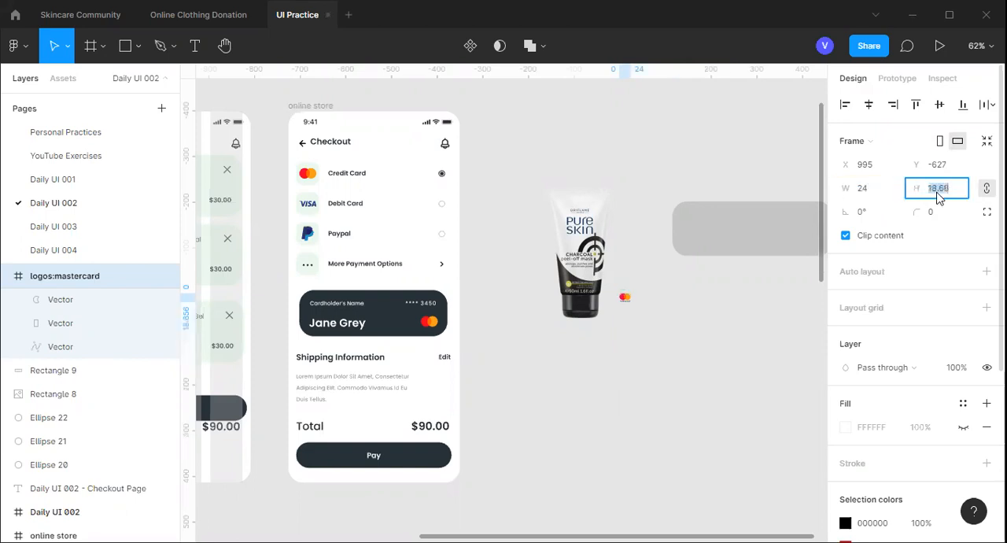
text(199)
key(Return)
Scale the Mastercard logo proportionally to a width of 24 and deselect it
click(875, 193)
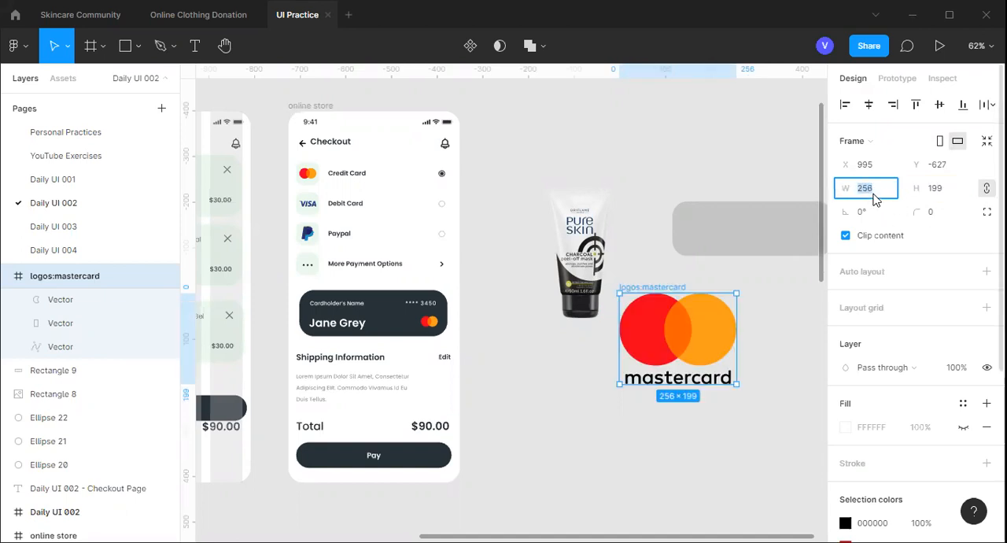
text(24)
key(Return)
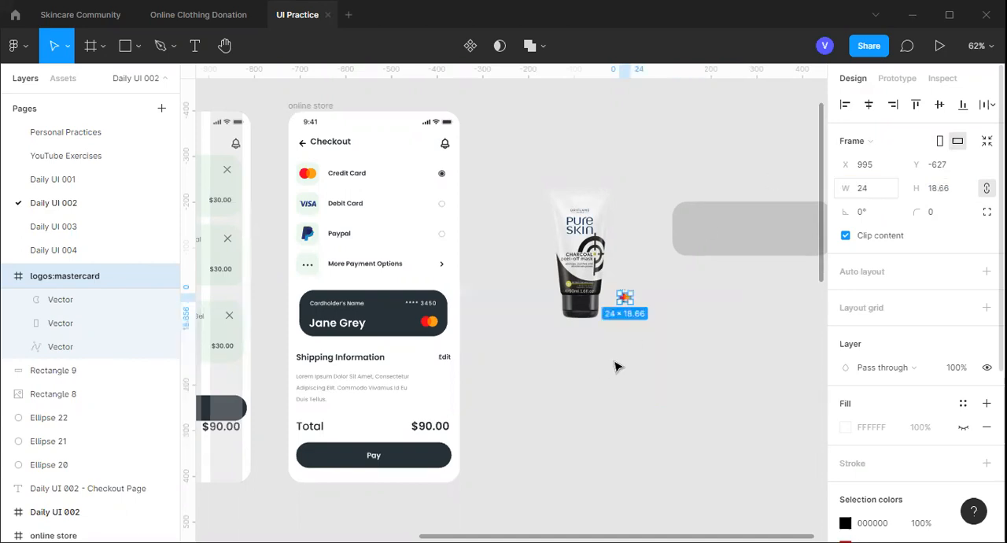
click(629, 317)
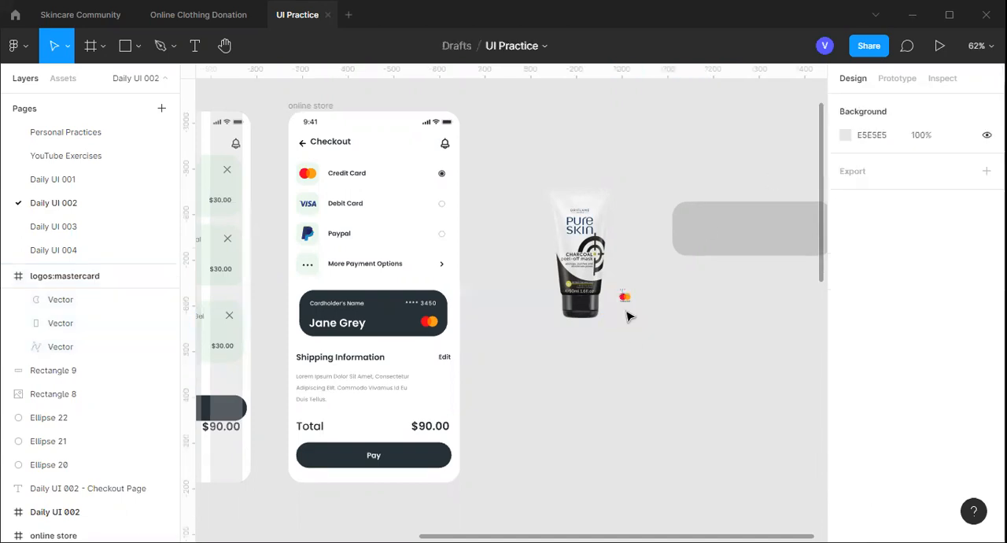
Inspect the resized Mastercard logo up close and delete it from the canvas
scroll(621, 317, up, 5)
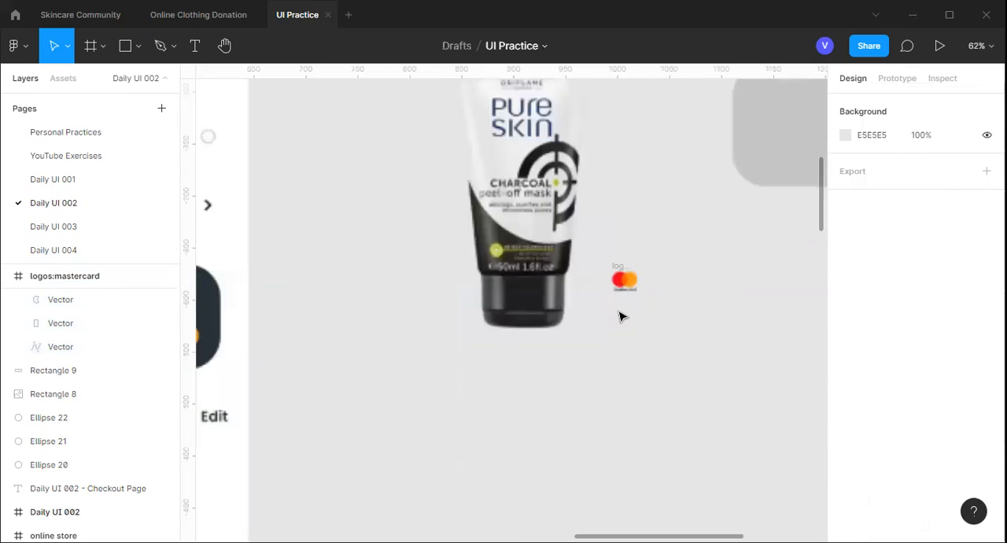
scroll(621, 315, up, 3)
scroll(655, 169, up, 5)
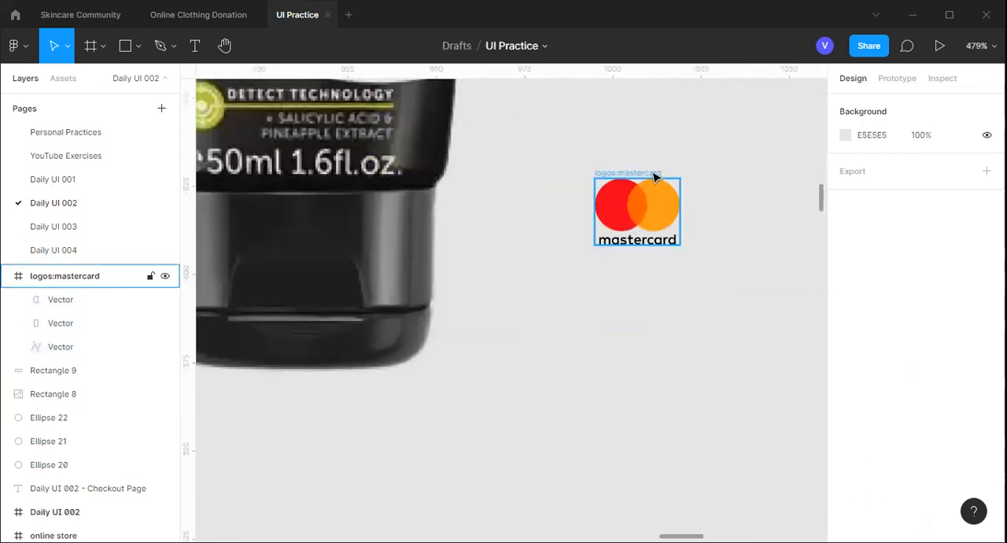
click(655, 178)
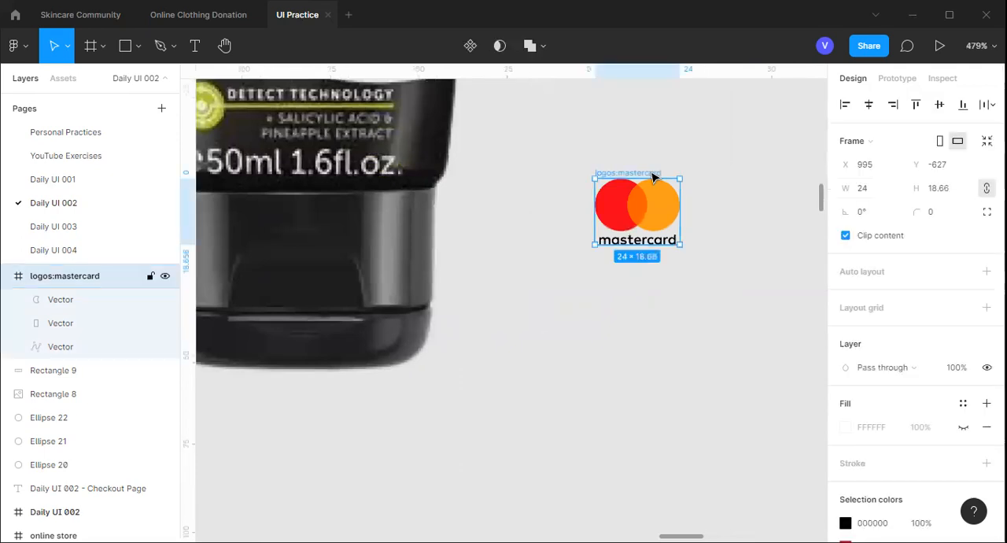
scroll(649, 170, down, 2)
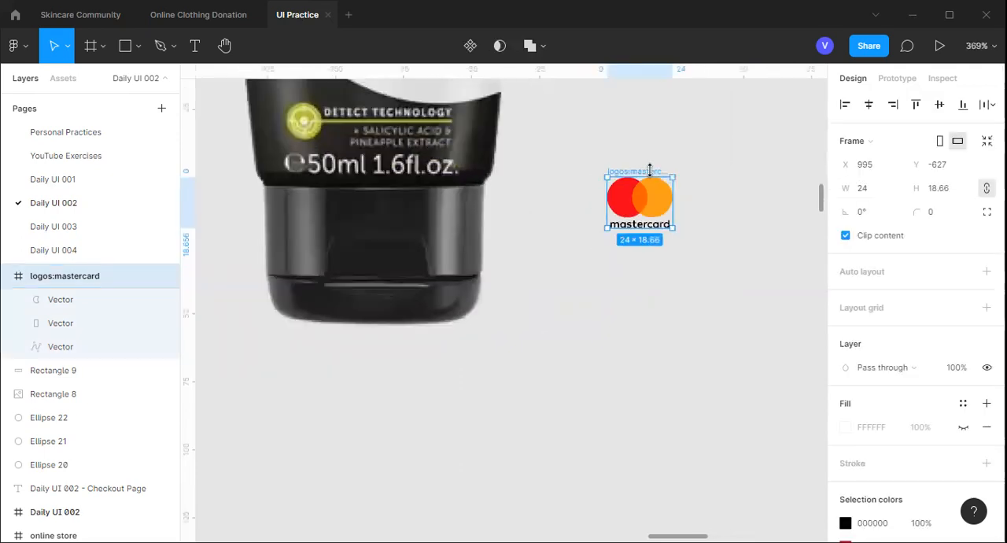
scroll(649, 169, down, 2)
scroll(649, 169, down, 4)
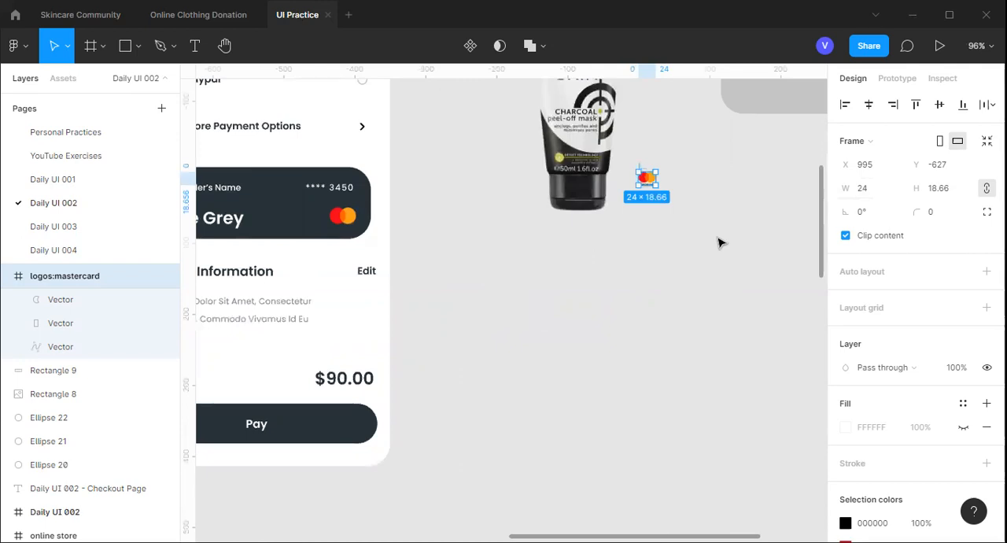
click(571, 358)
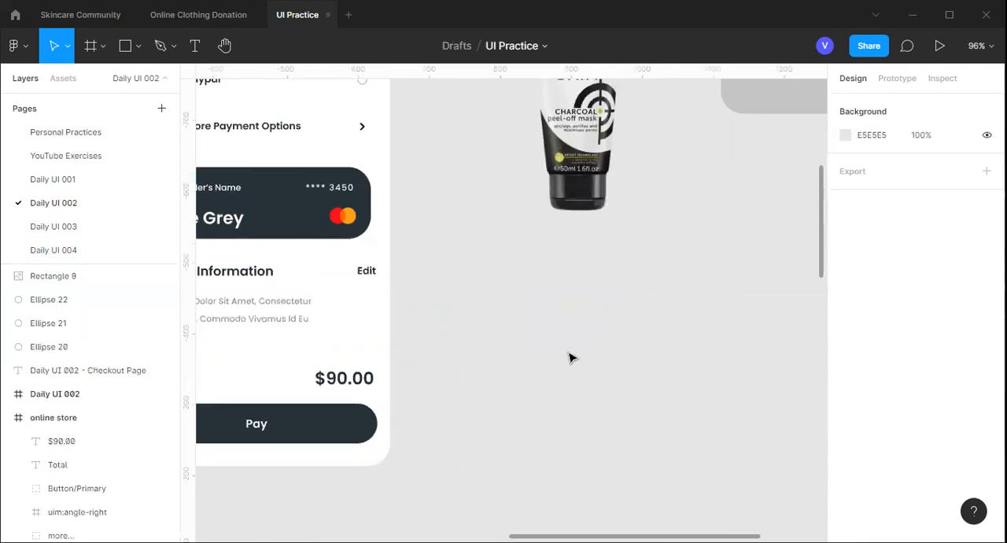
scroll(571, 358, down, 2)
scroll(568, 353, down, 2)
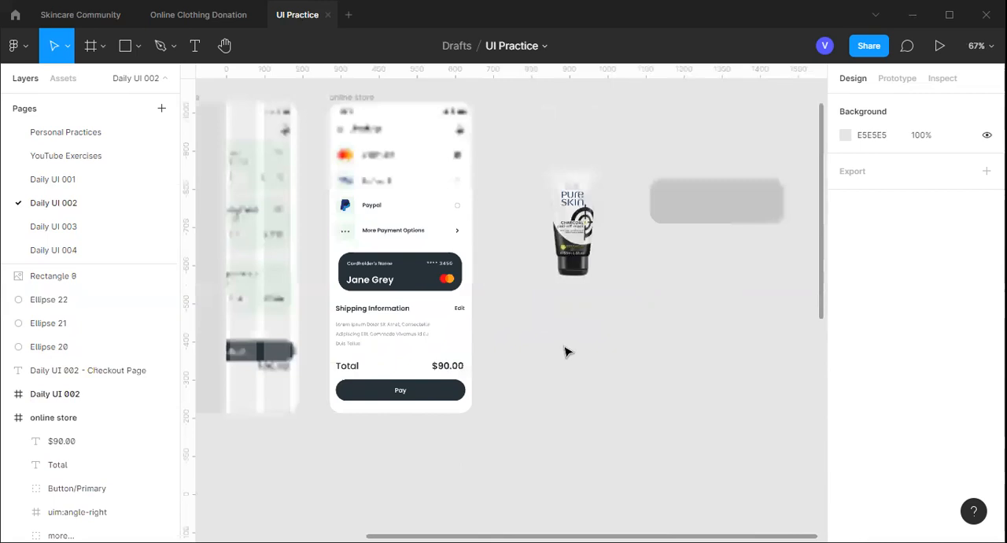
scroll(568, 353, down, 2)
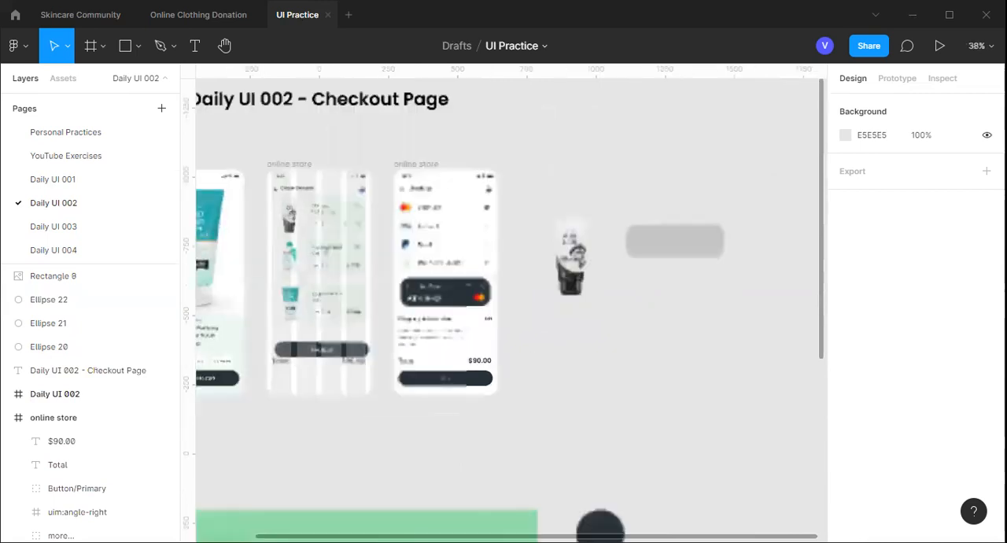
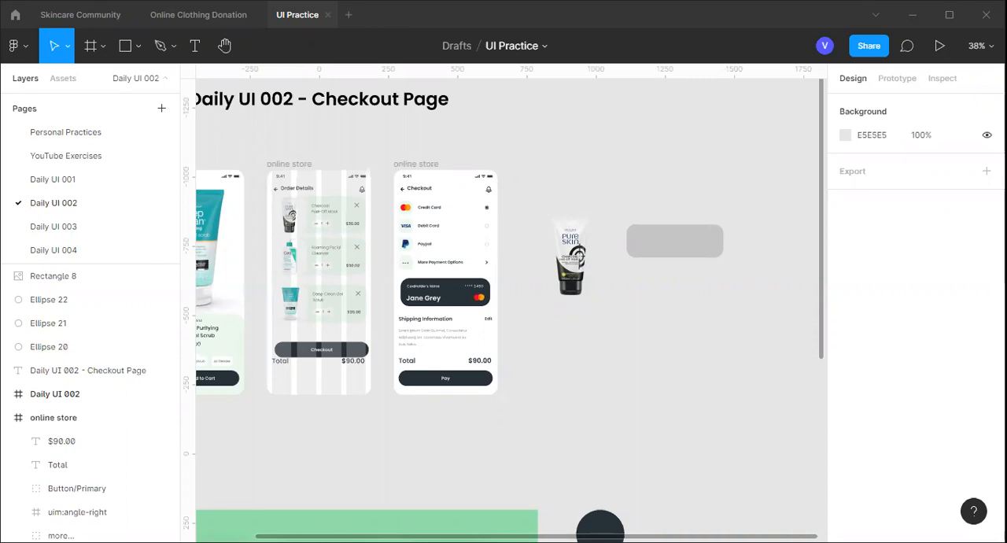
Switch to the Online Clothing Donation file and open its Lo-fi Prototype page
click(112, 22)
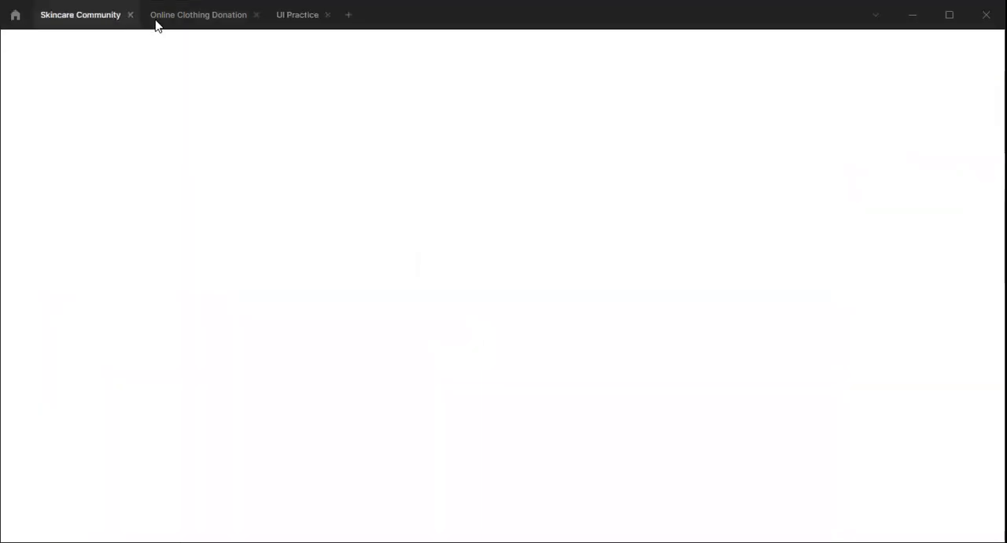
click(168, 23)
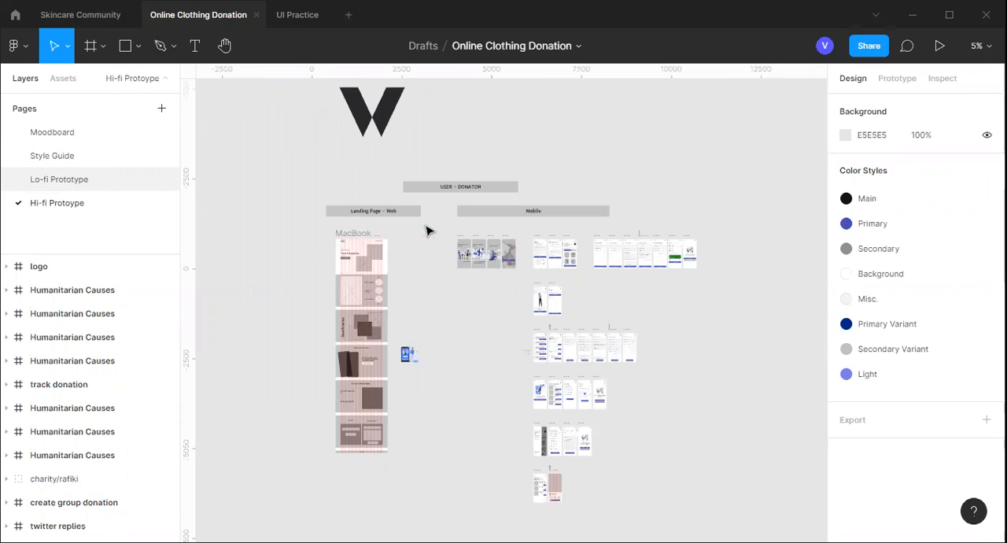
scroll(553, 236, right, 2)
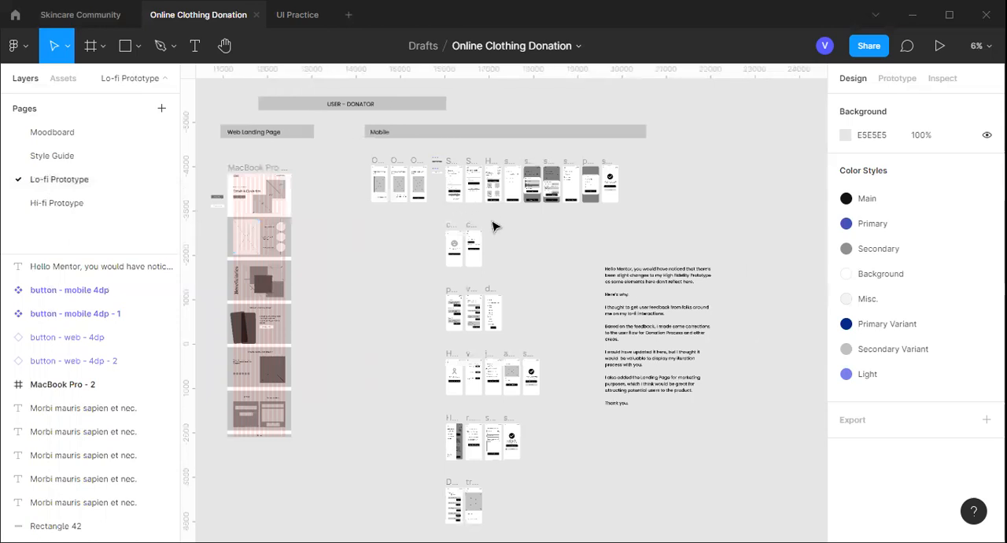
Examine the Sign Up, Sign In and Homepage wireframes among the lo-fi mobile screens
scroll(494, 226, up, 4)
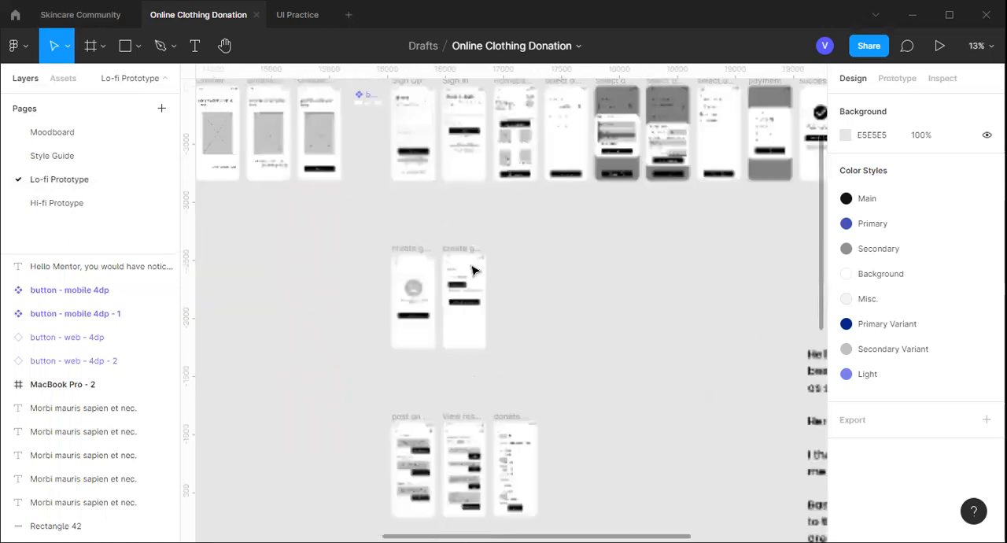
scroll(473, 271, up, 1)
scroll(473, 271, up, 1)
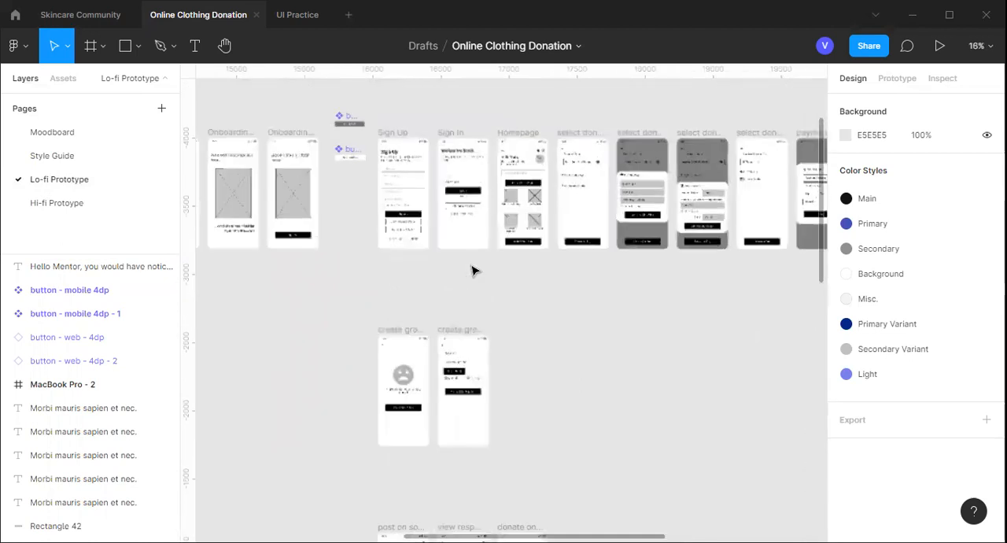
scroll(472, 271, up, 2)
scroll(475, 297, up, 1)
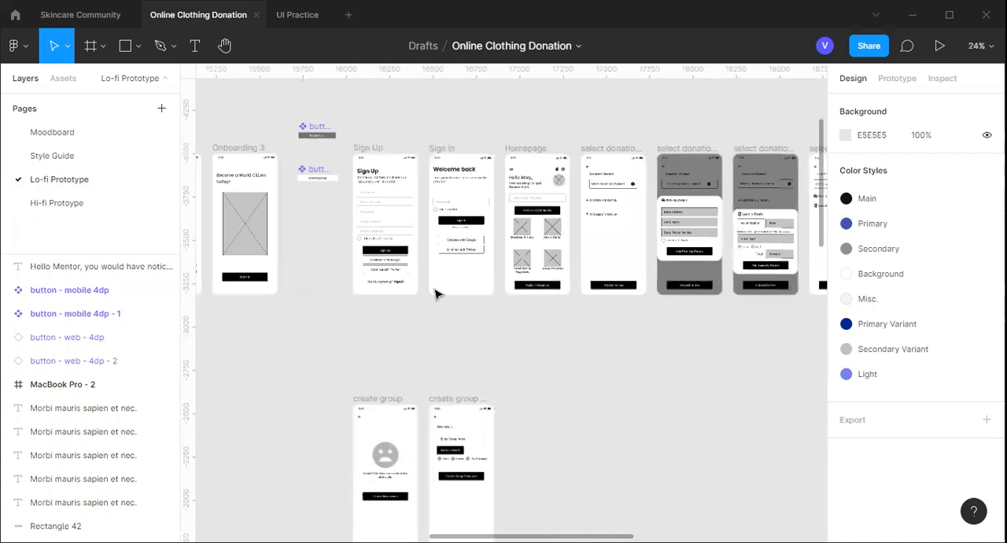
scroll(437, 311, up, 1)
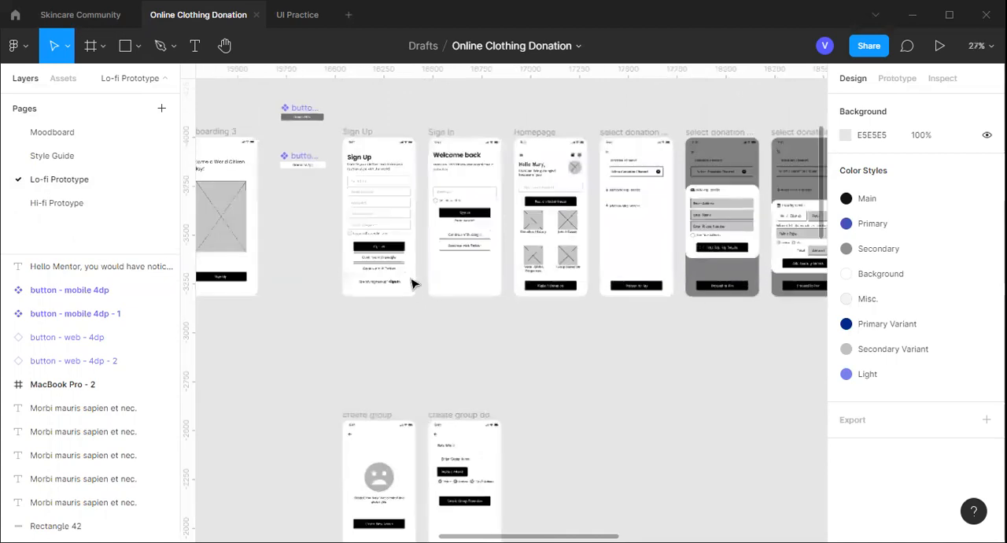
scroll(397, 250, down, 1)
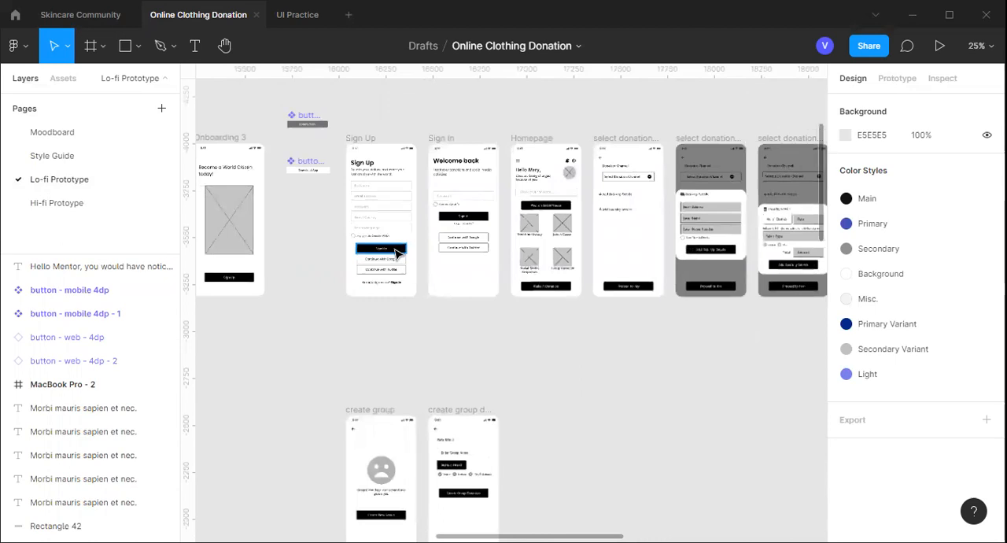
Inspect the Sign Up button frame, its text label and the Sign In button on the lo-fi screens, and clear the selection
click(397, 250)
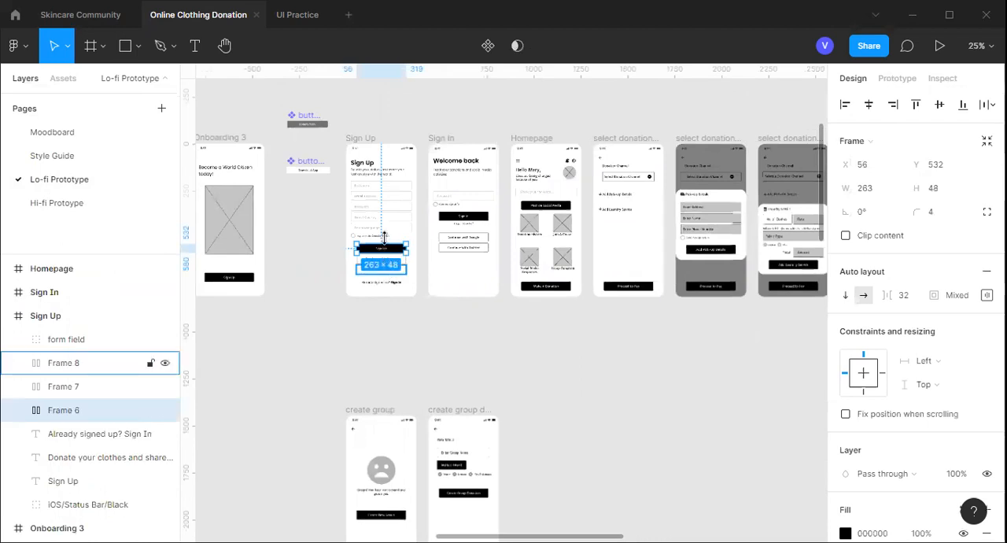
scroll(384, 236, up, 1)
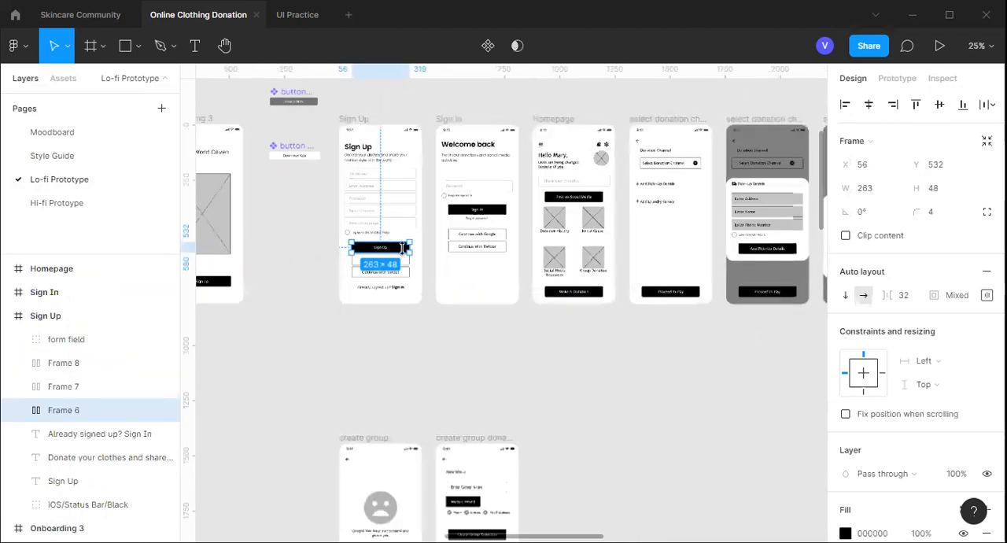
scroll(402, 255, up, 2)
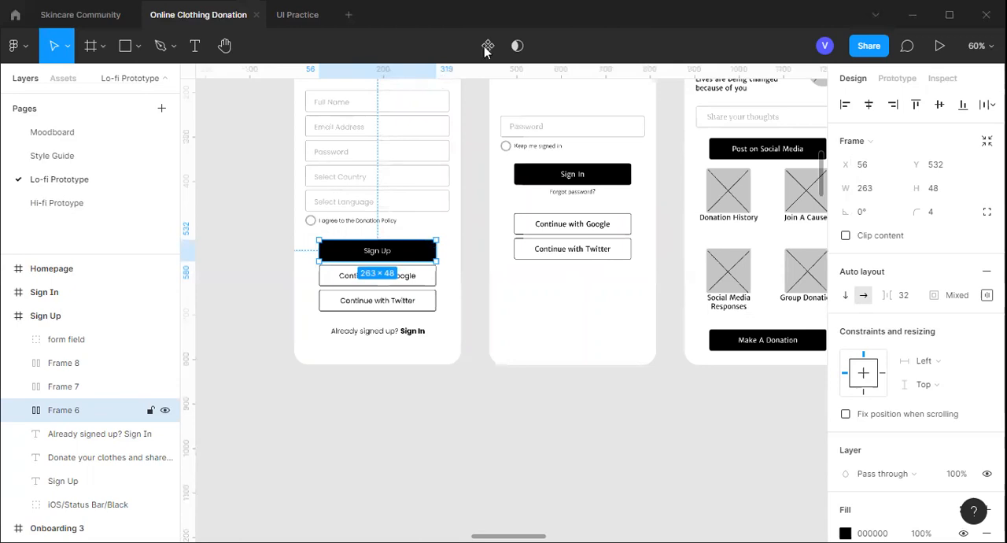
key(Return)
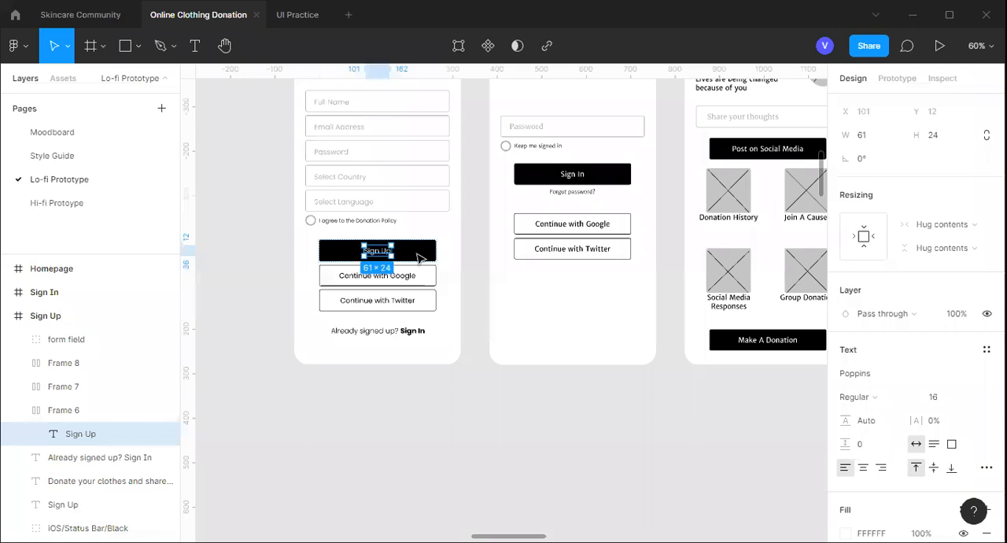
click(419, 258)
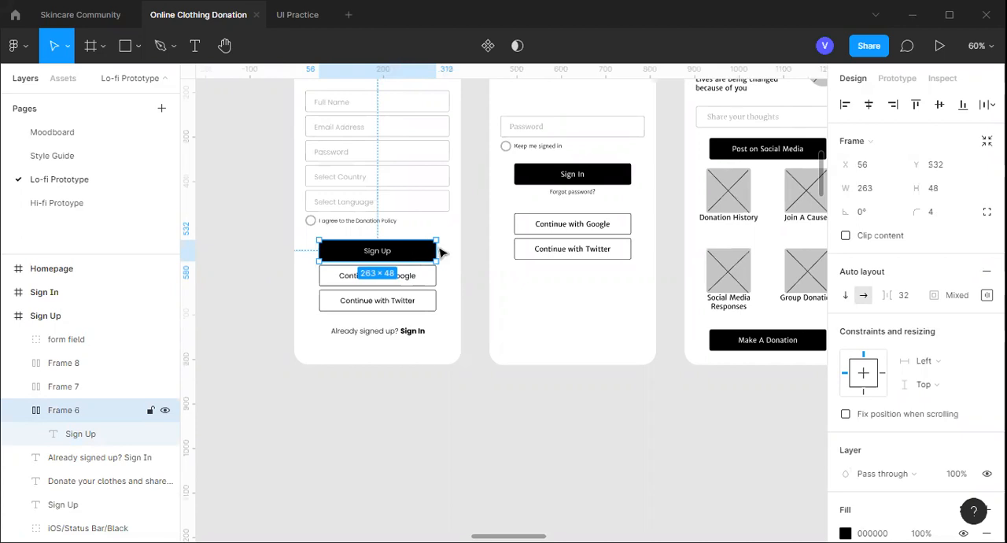
click(605, 181)
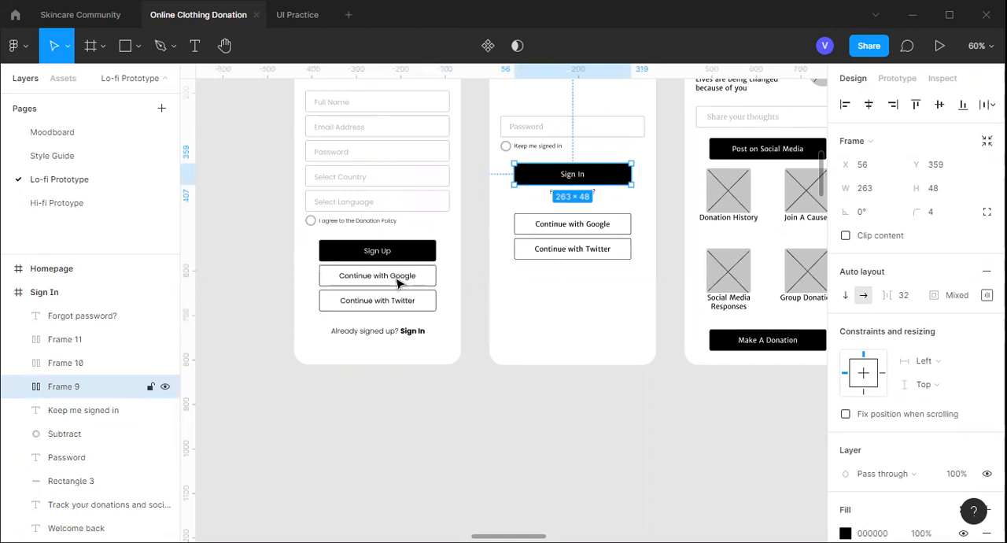
scroll(420, 279, down, 2)
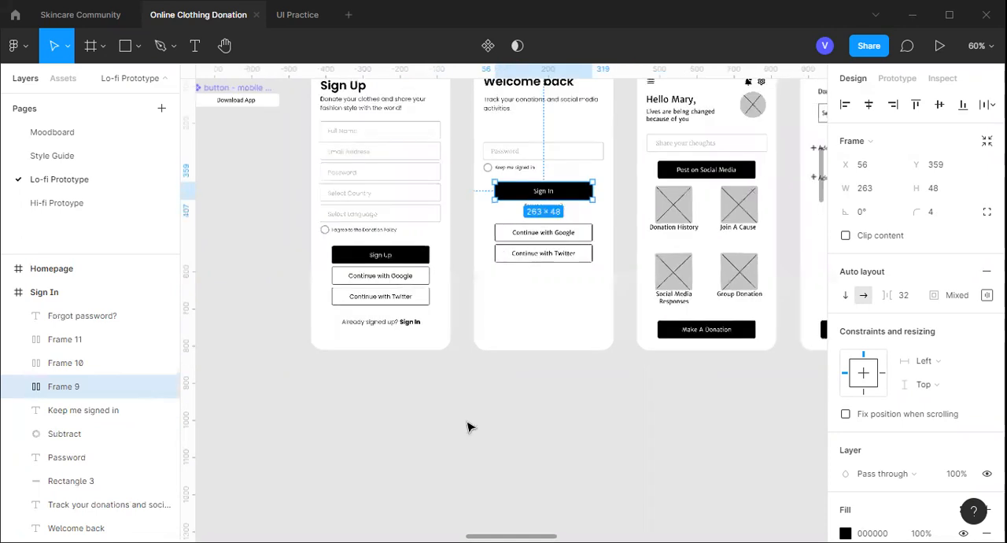
click(472, 321)
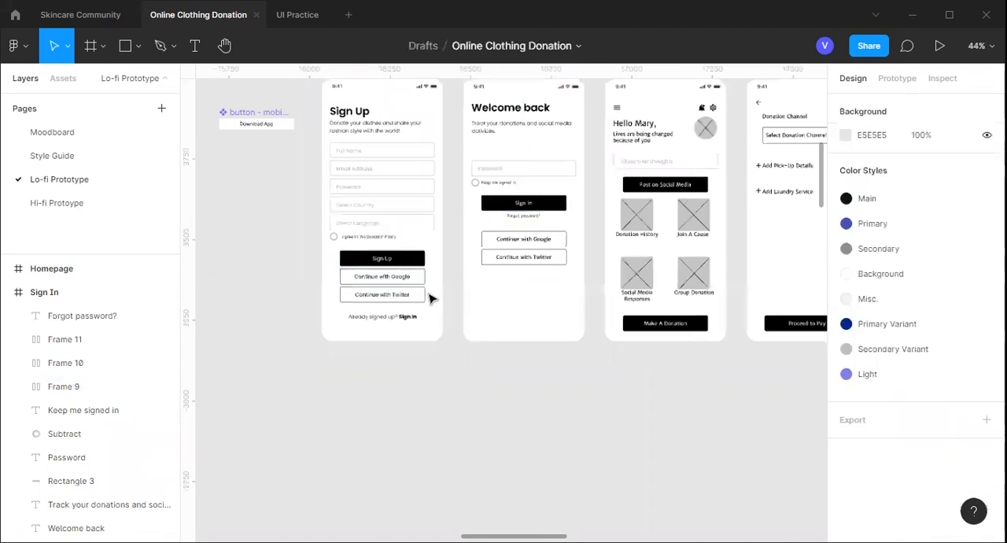
Inspect the "button - mobile 4dp" component beside the lo-fi Sign Up screen
scroll(652, 310, down, 1)
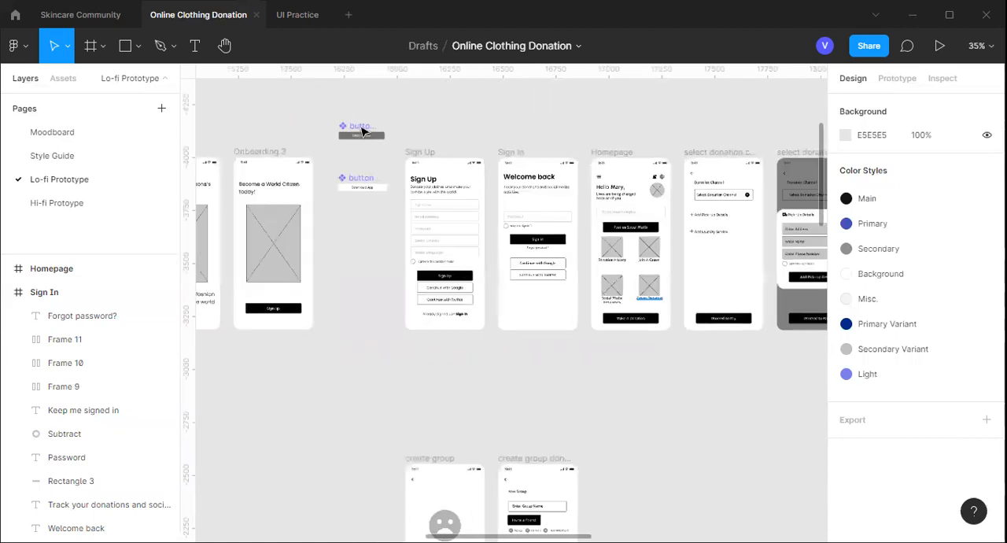
click(362, 131)
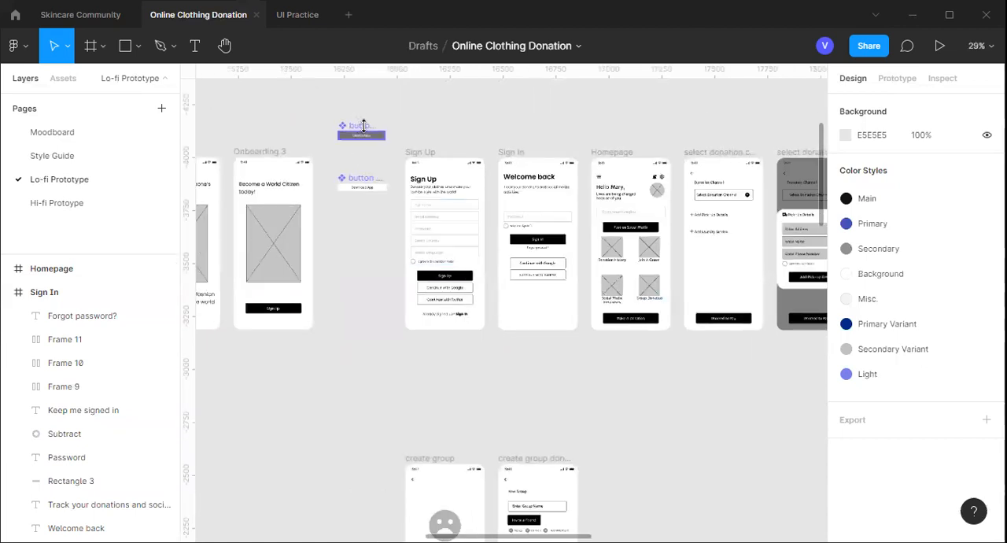
shift+click(367, 181)
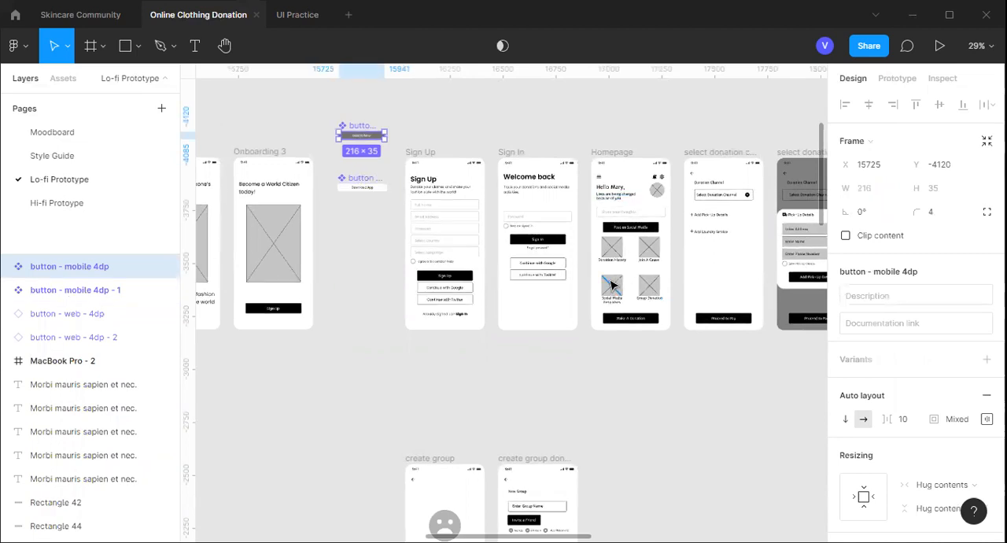
scroll(612, 285, down, 2)
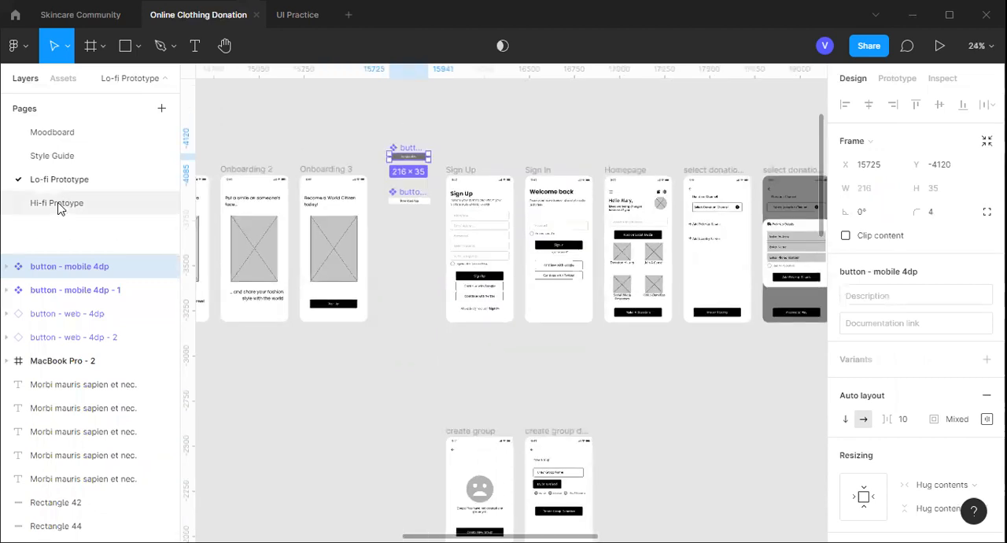
Open the Hi-fi Protoype page and examine the finished Sign Up, Welcome back and Homepage mobile screens
click(59, 206)
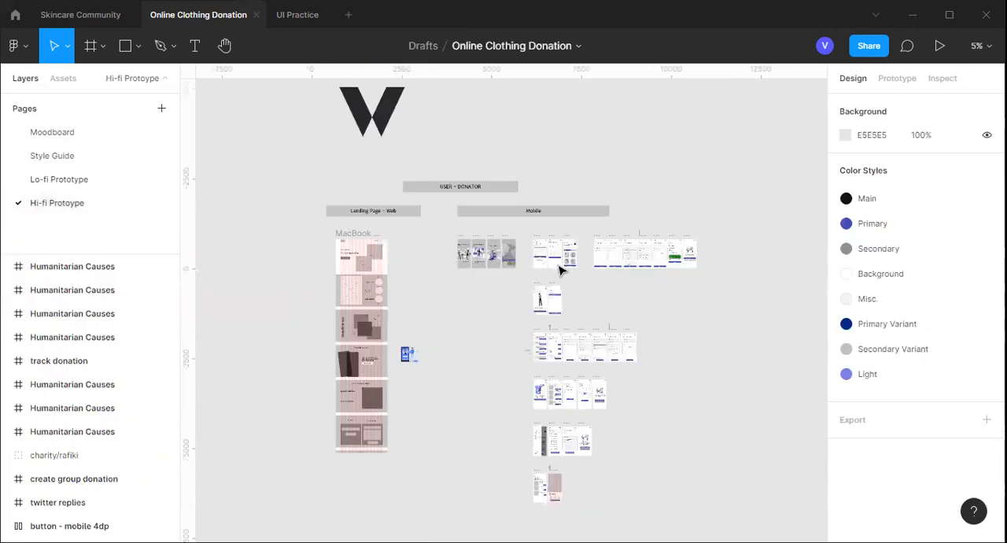
scroll(560, 271, left, 2)
scroll(560, 270, right, 2)
scroll(555, 266, right, 1)
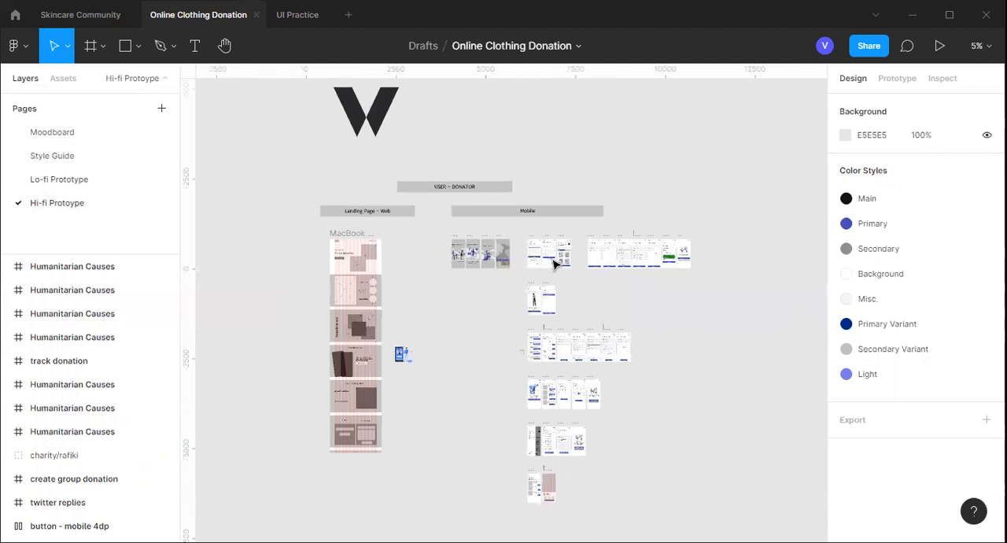
scroll(555, 266, up, 3)
scroll(555, 266, up, 2)
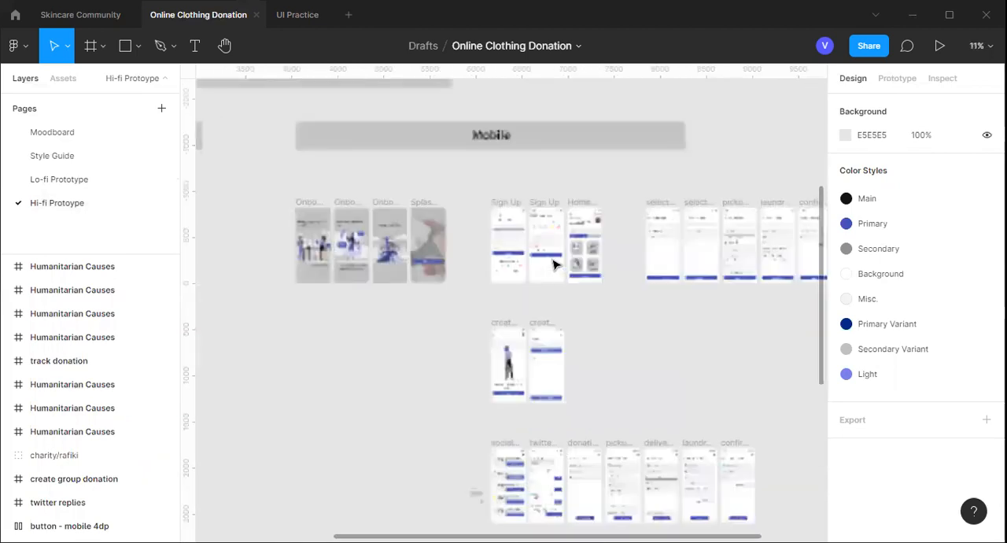
scroll(555, 266, up, 4)
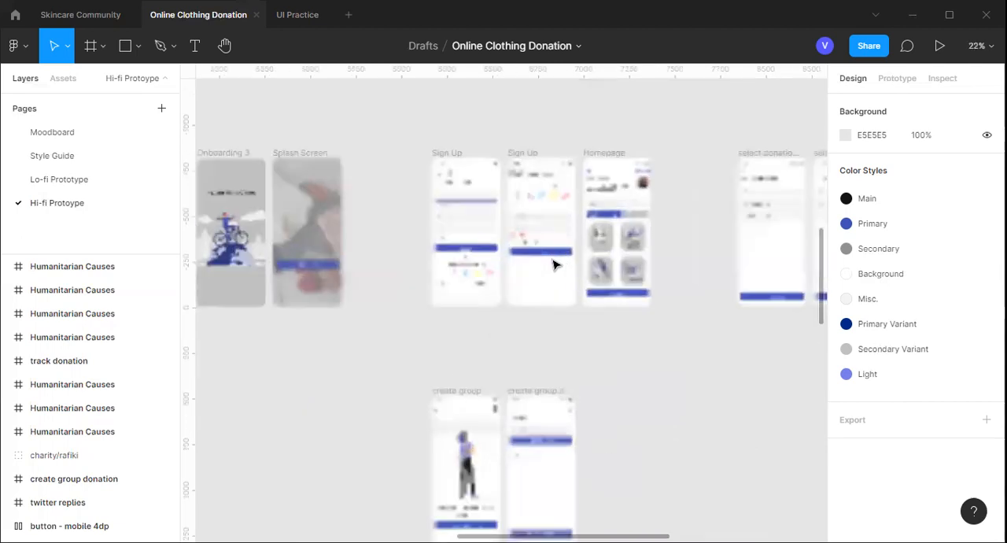
scroll(555, 266, up, 2)
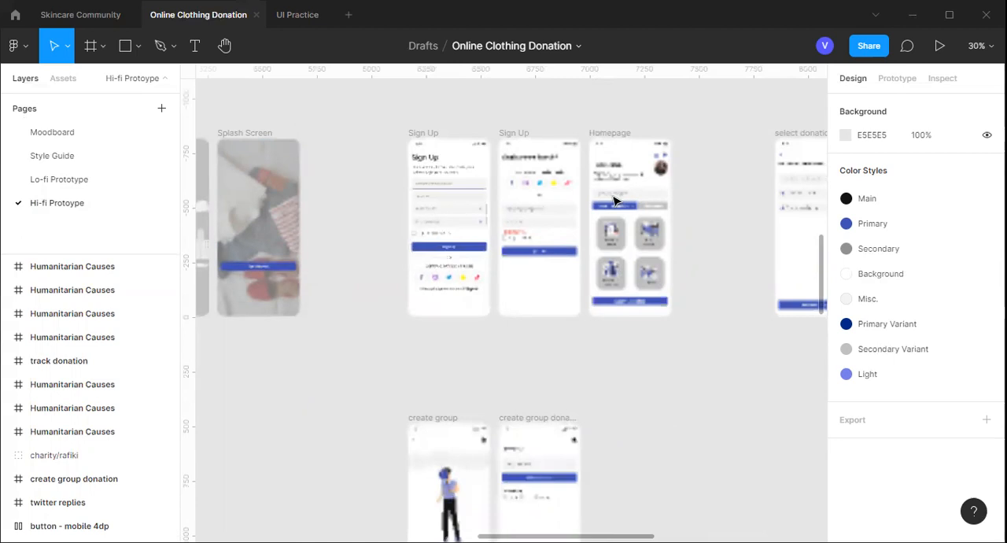
scroll(559, 255, up, 1)
scroll(555, 259, up, 1)
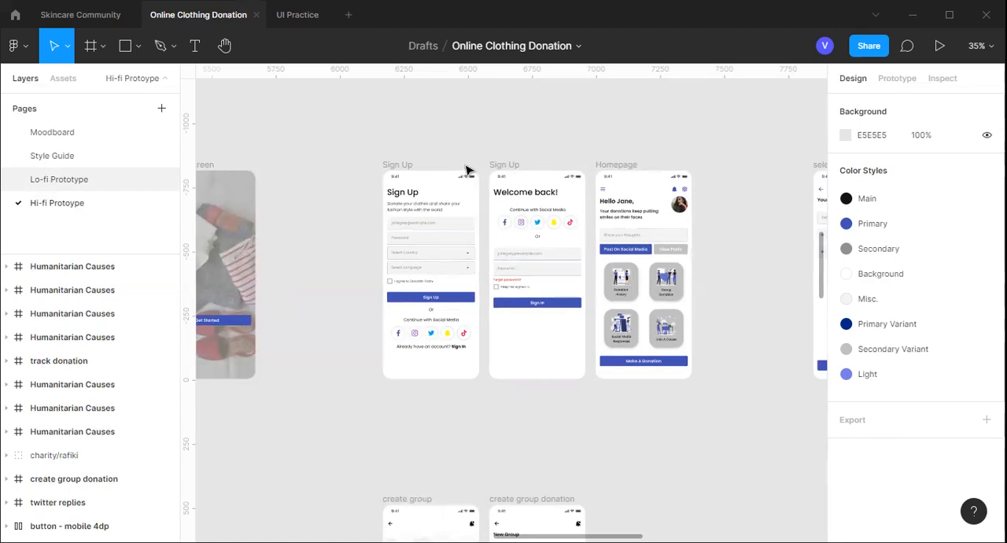
click(71, 203)
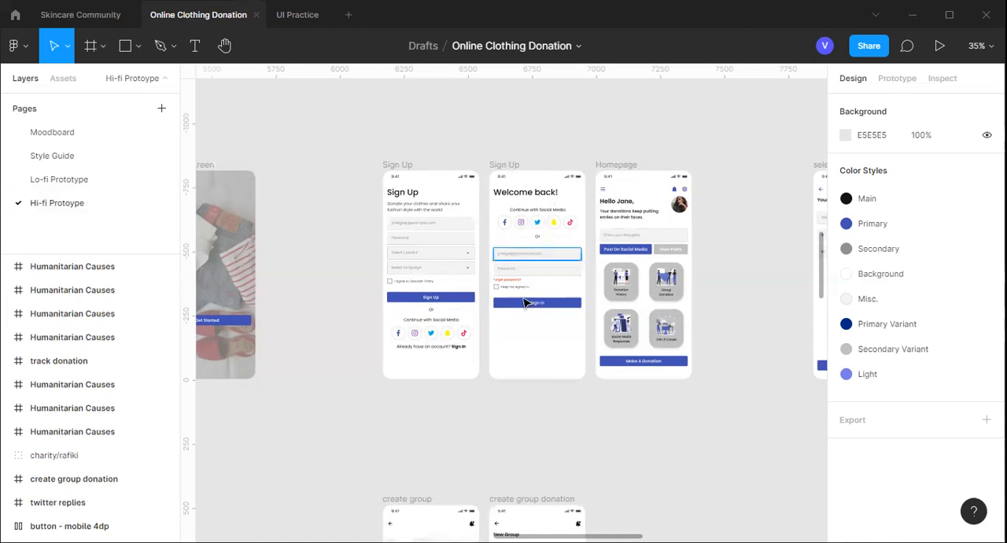
scroll(523, 303, up, 2)
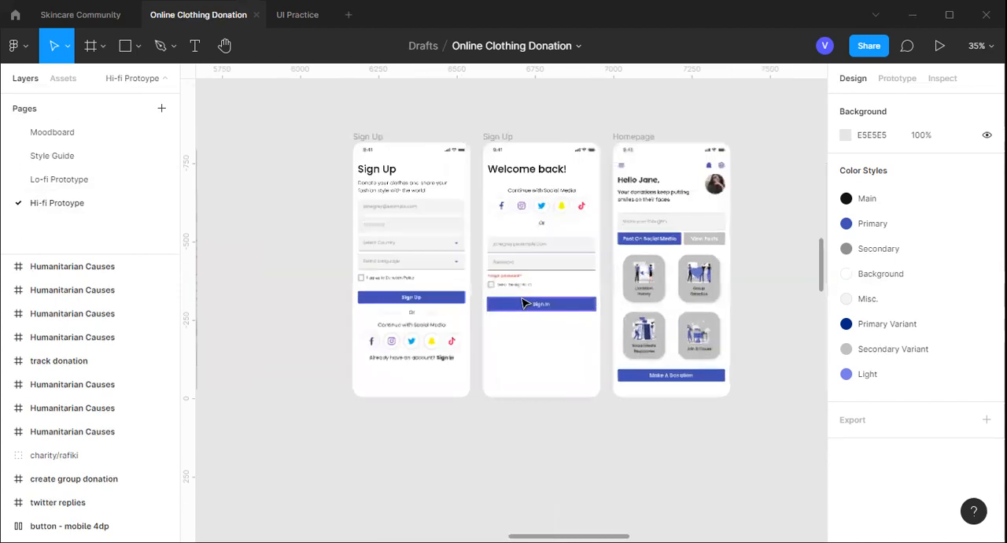
scroll(523, 303, up, 2)
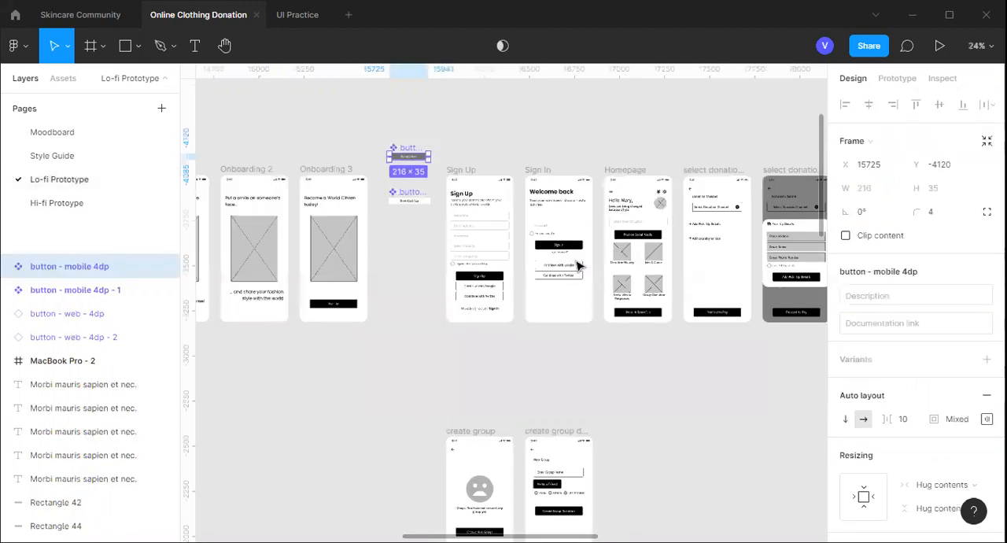
Re-examine the lo-fi Sign Up, Sign In and Homepage wireframes and reopen the Hi-fi Protoype page to compare them
scroll(577, 268, right, 1)
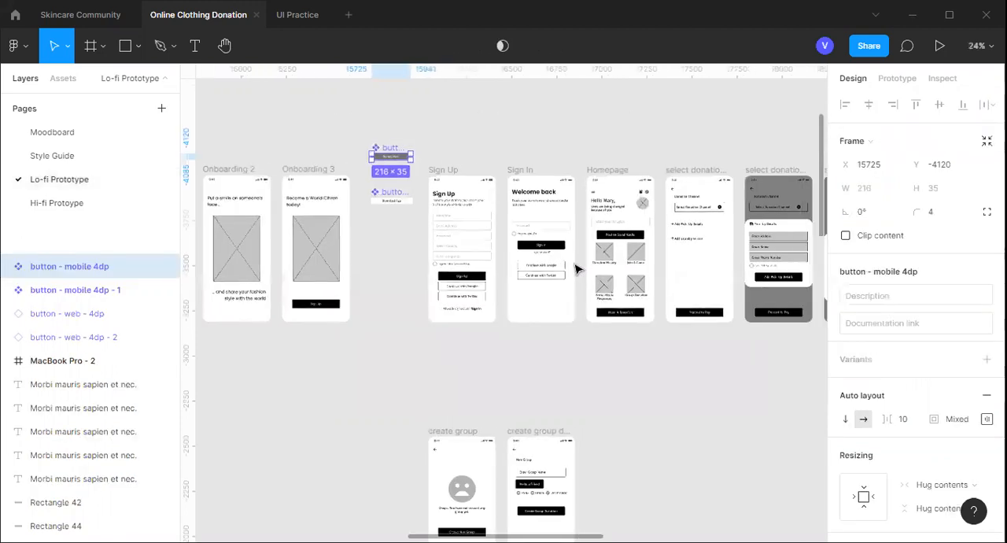
scroll(576, 268, up, 3)
scroll(506, 303, up, 1)
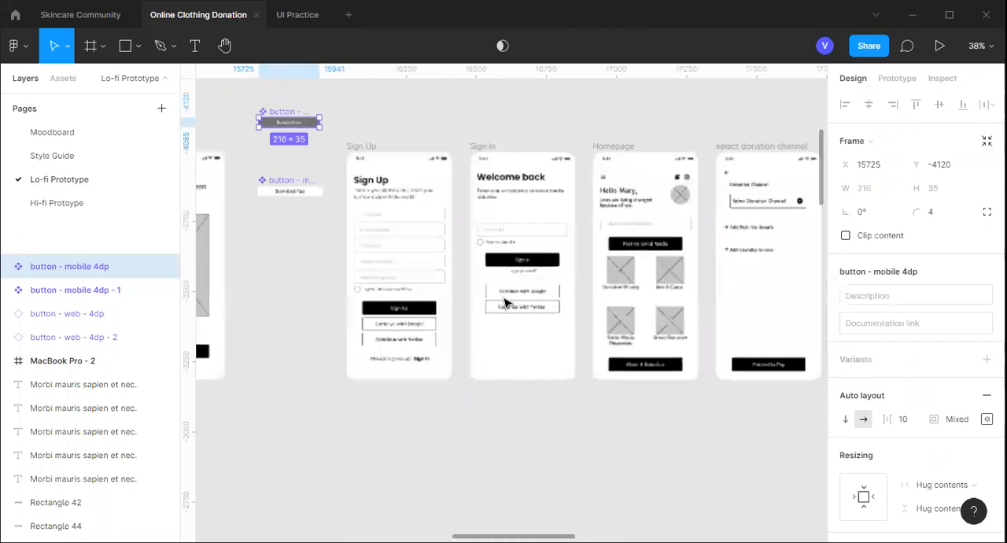
scroll(506, 303, right, 1)
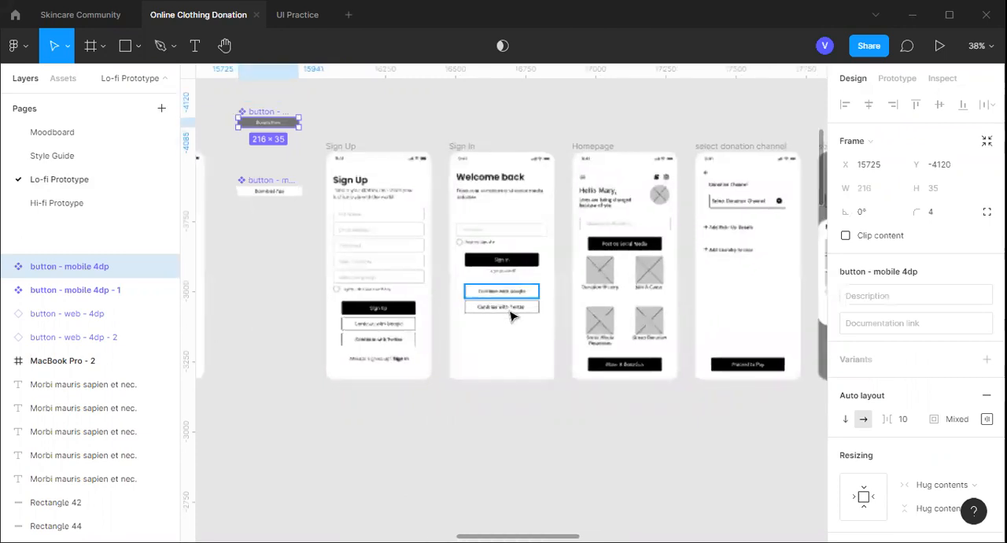
scroll(510, 314, up, 2)
scroll(508, 312, down, 1)
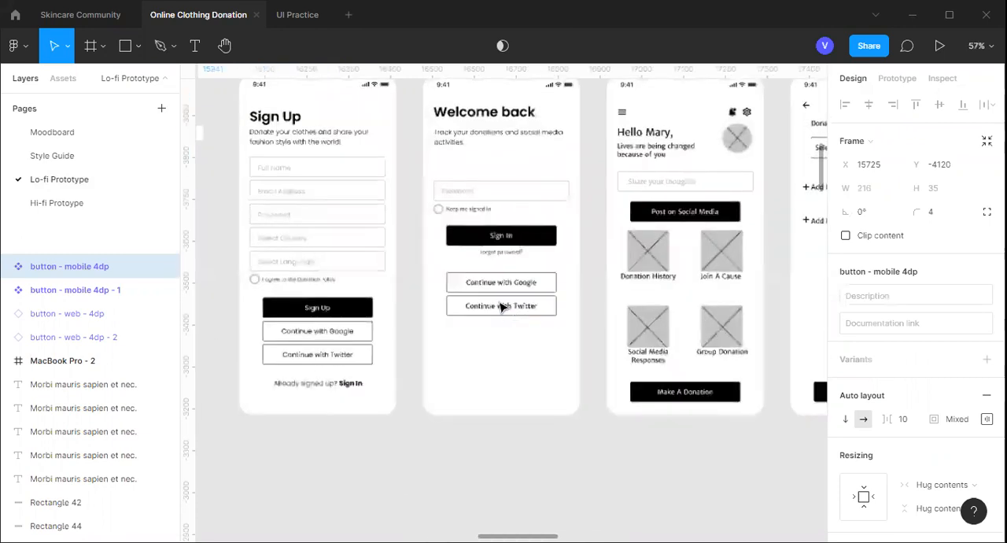
scroll(303, 260, up, 1)
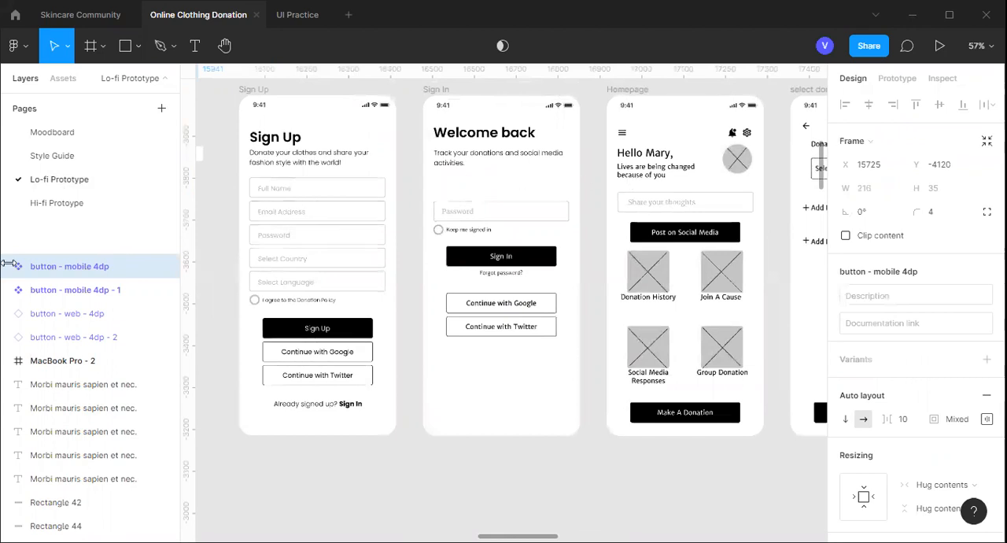
click(62, 203)
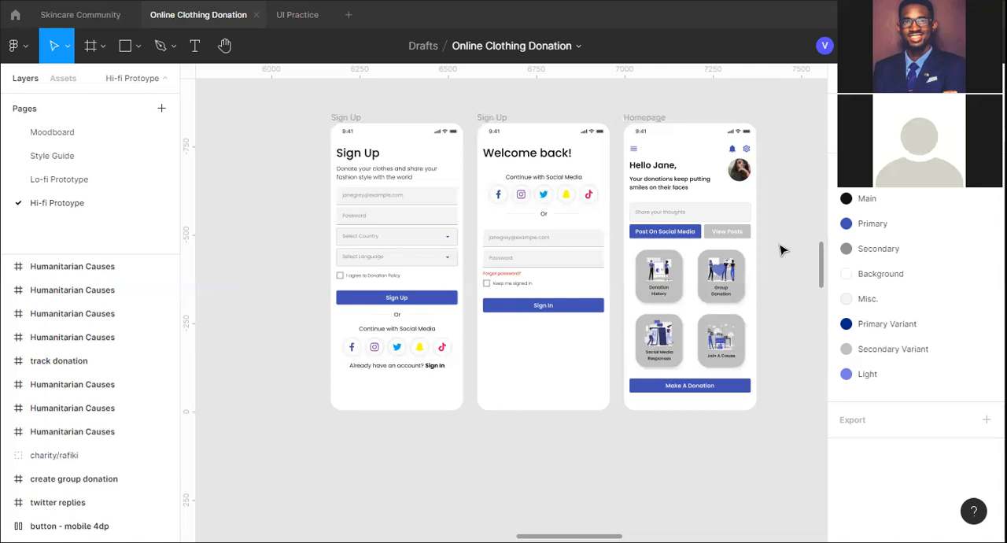
Browse the list of installed plugins, including the Figmotion options, from an empty canvas area beside the hi-fi Homepage screen
scroll(782, 250, right, 3)
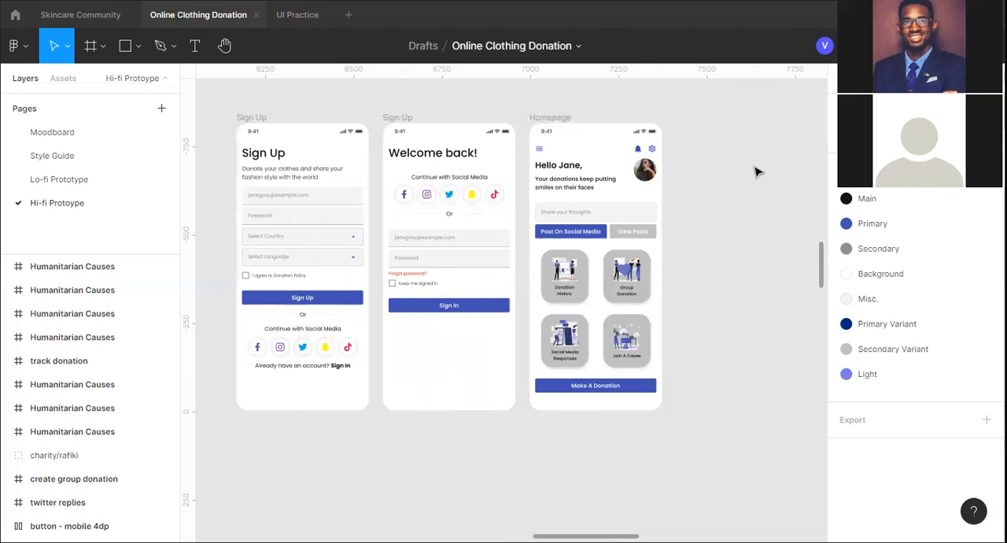
scroll(731, 216, down, 3)
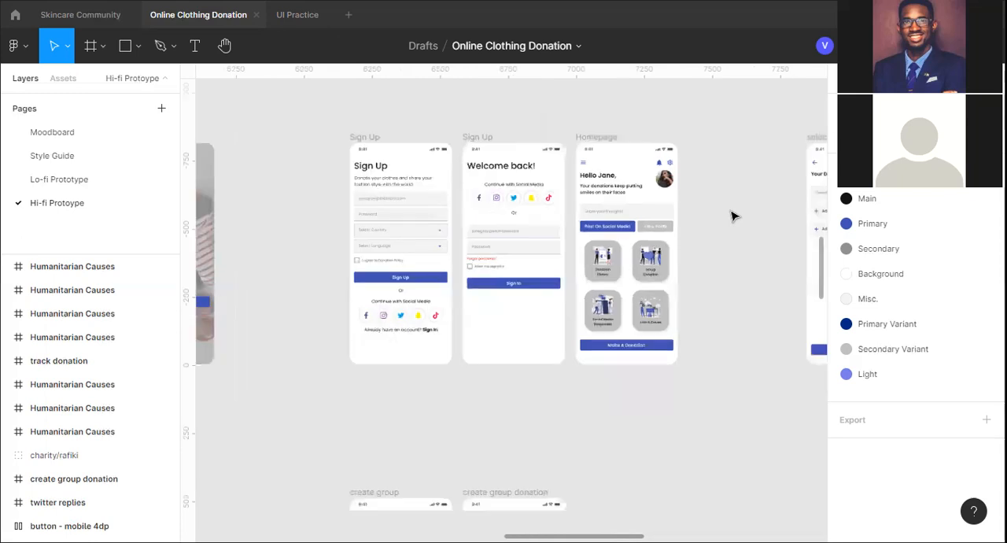
scroll(731, 216, down, 1)
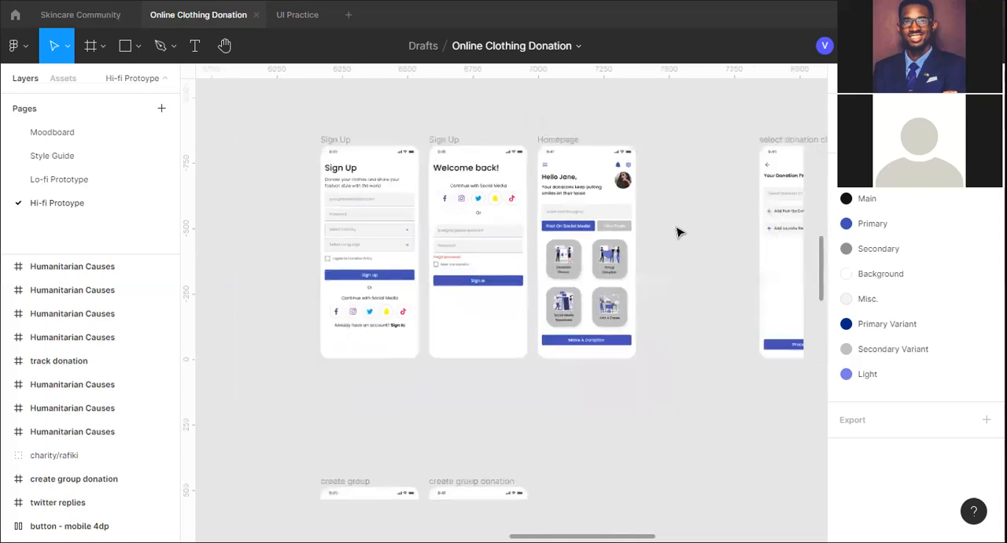
scroll(679, 230, right, 1)
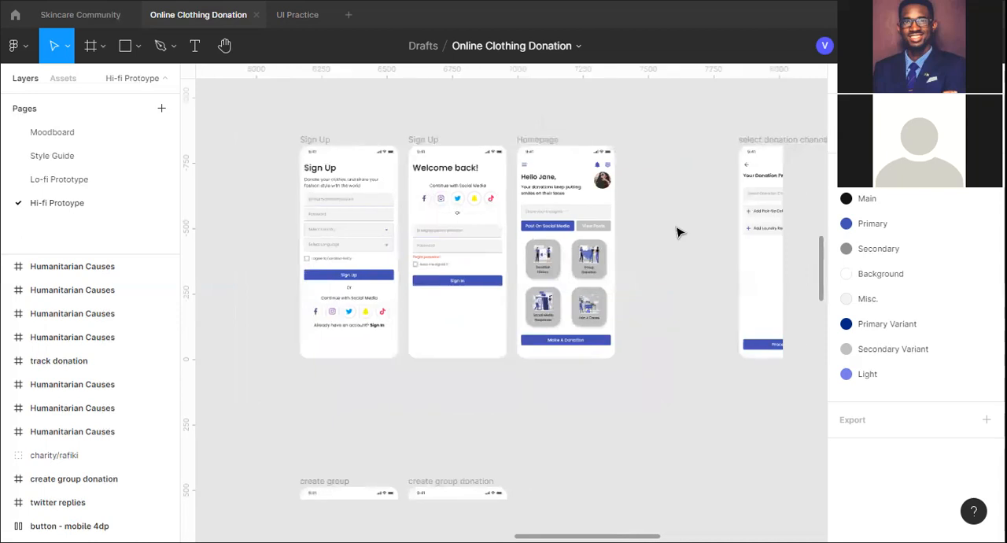
right_click(631, 202)
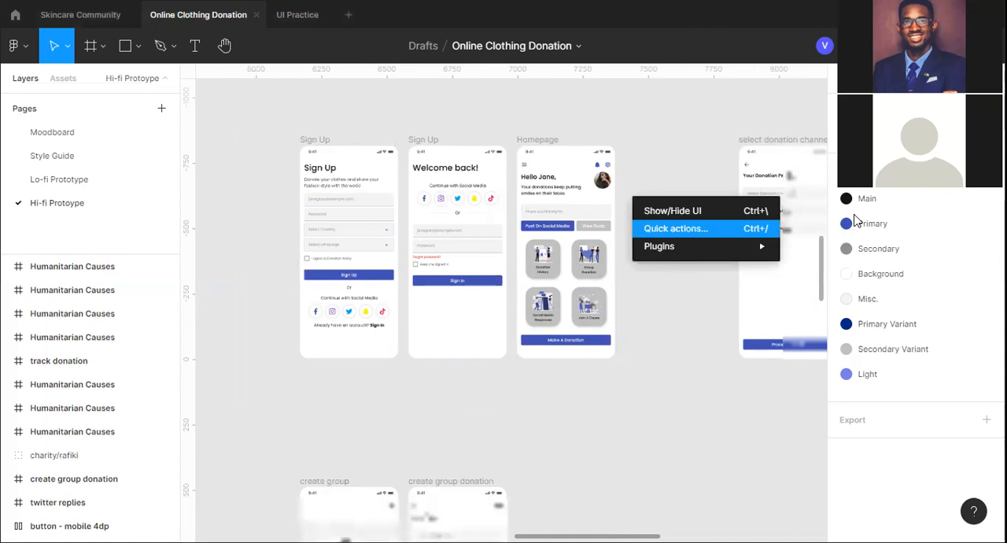
mouse_move(706, 247)
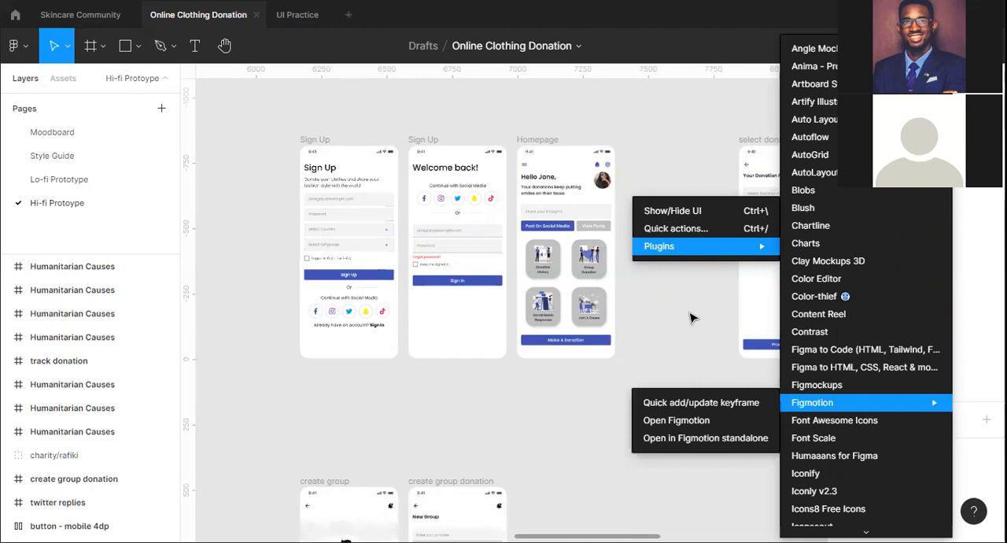
click(321, 110)
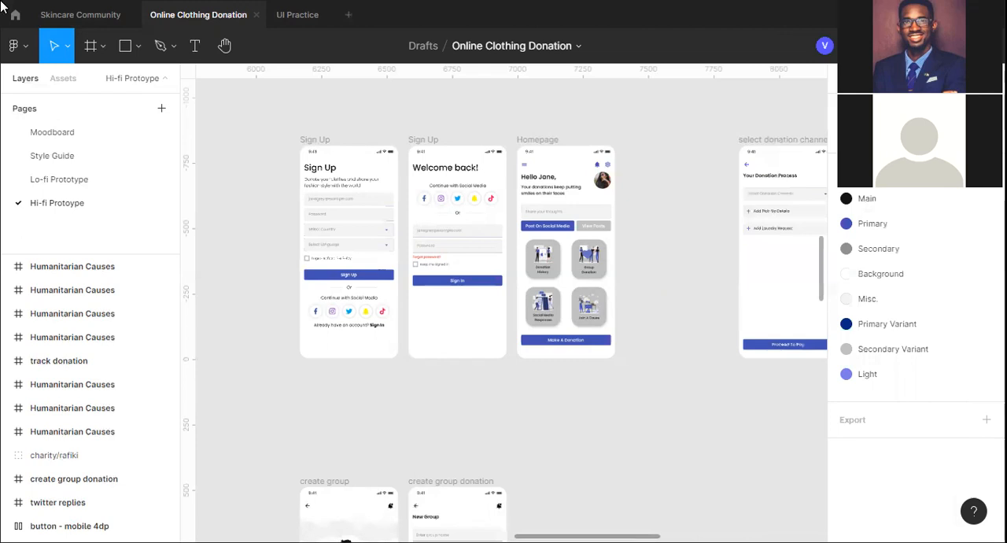
right_click(663, 193)
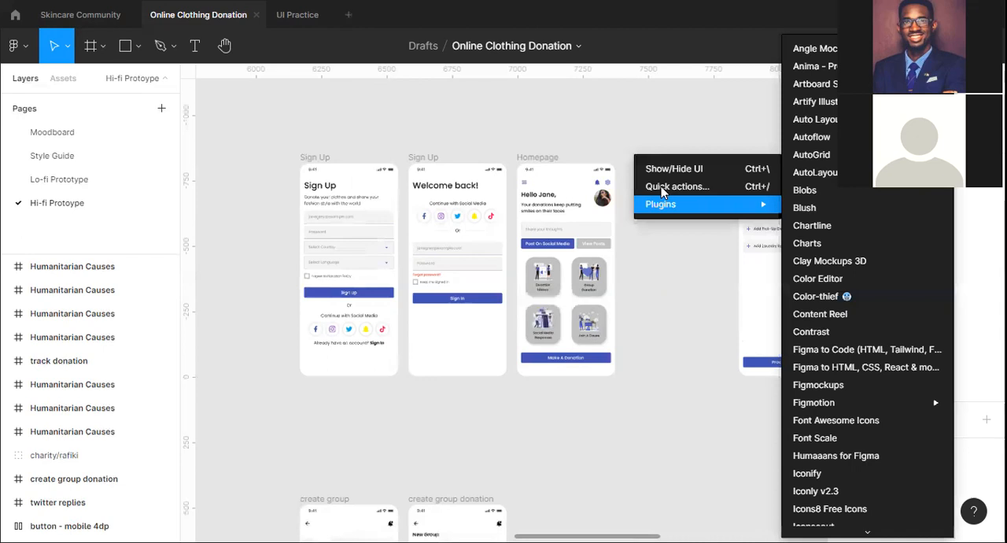
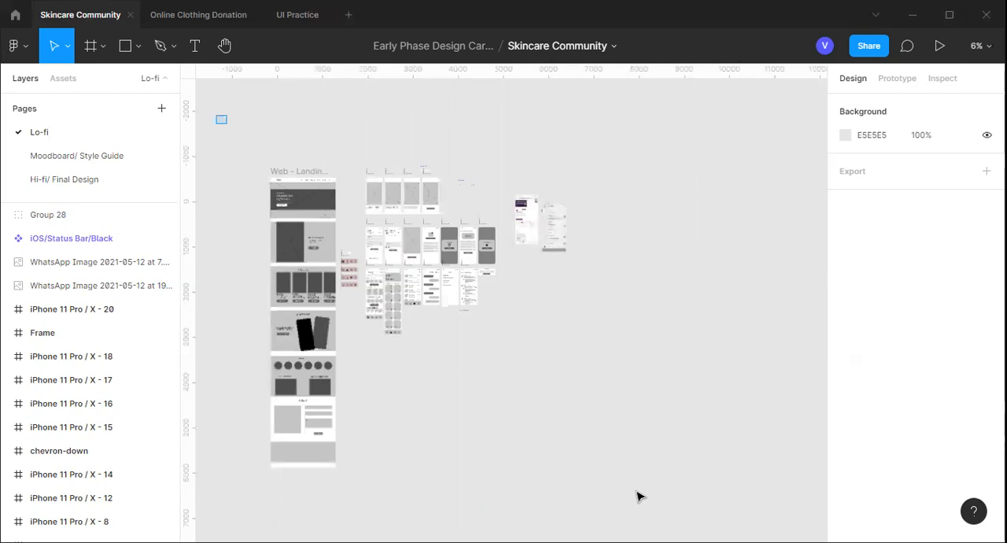
Select and copy all lo-fi web and mobile screens on the Skincare Community file's Lo-fi page
drag(660, 521, 661, 522)
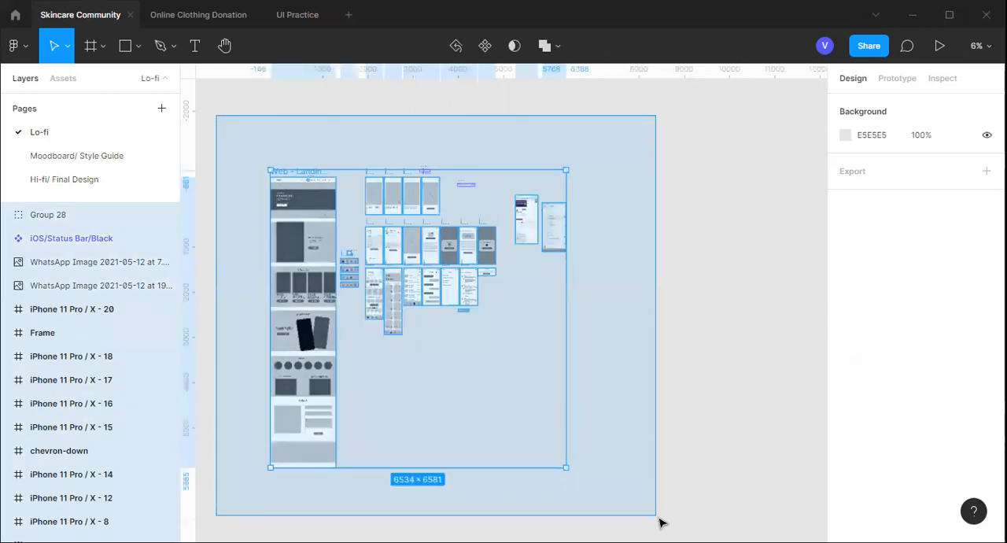
drag(661, 522, 661, 523)
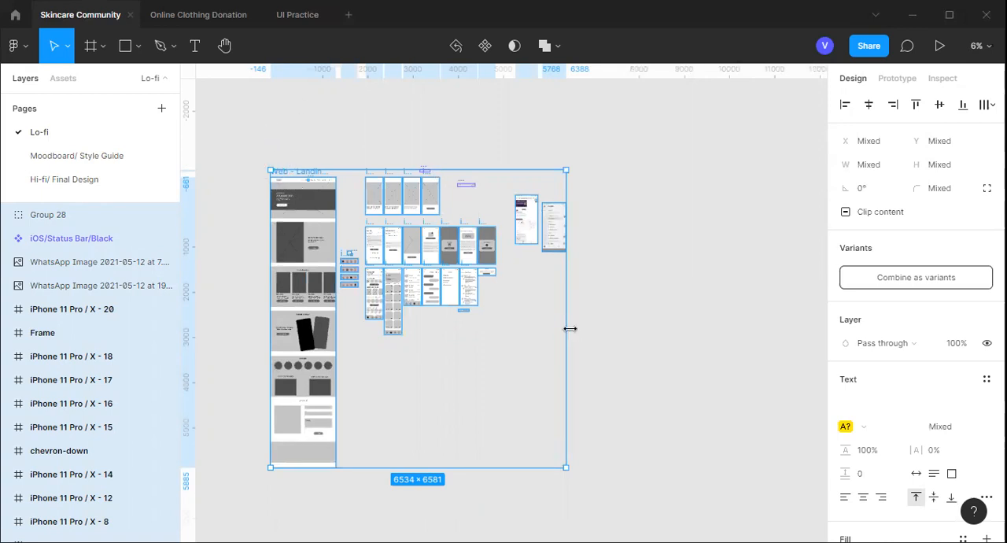
scroll(650, 312, down, 1)
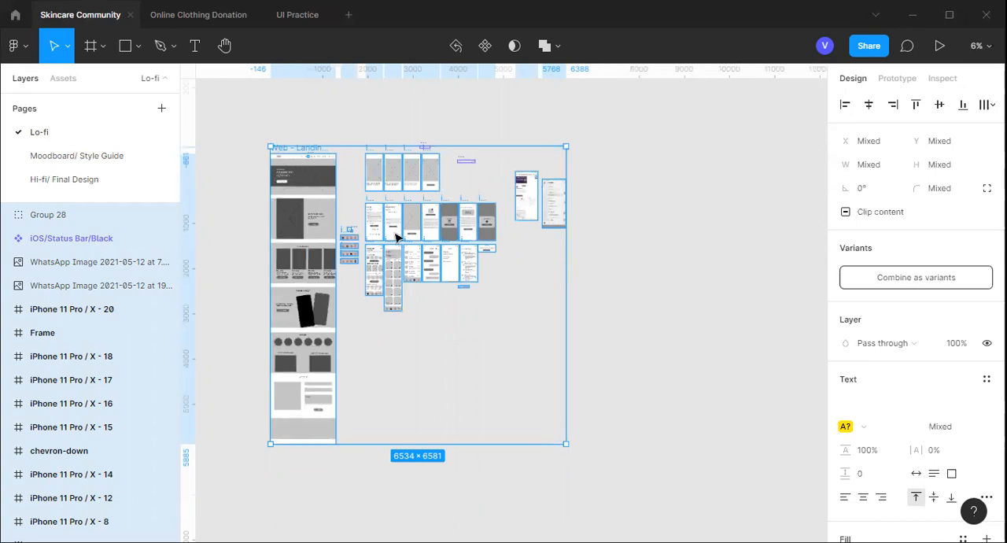
click(575, 456)
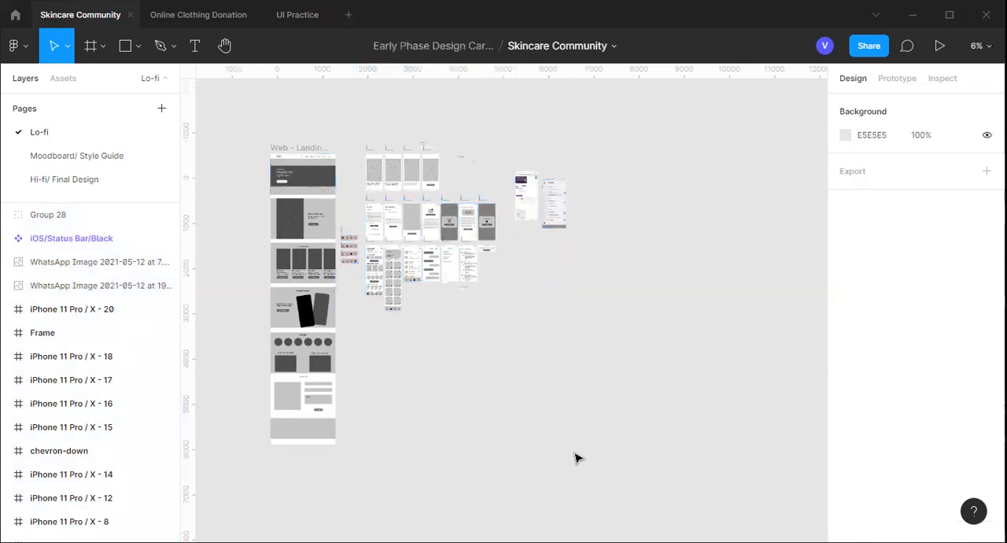
key(ctrl+a)
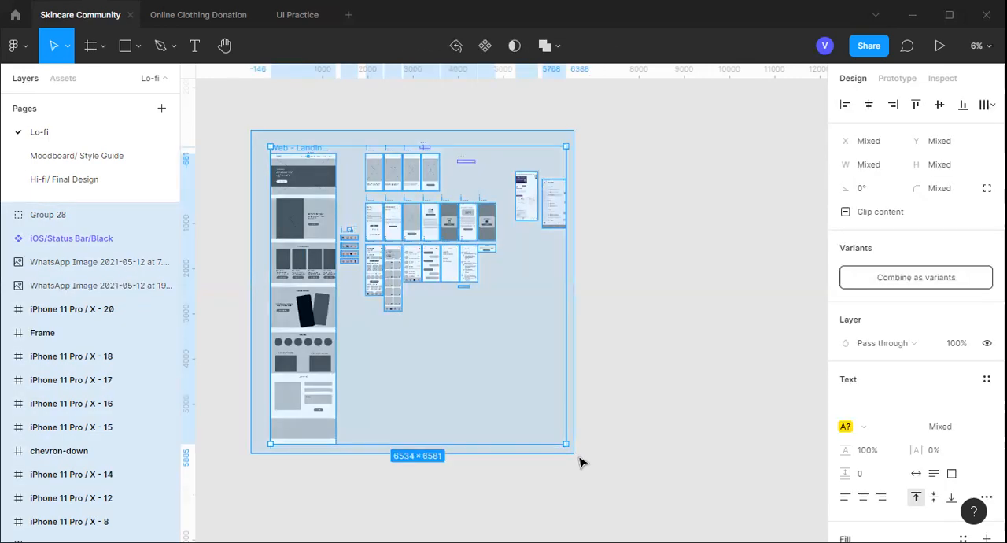
drag(251, 130, 580, 457)
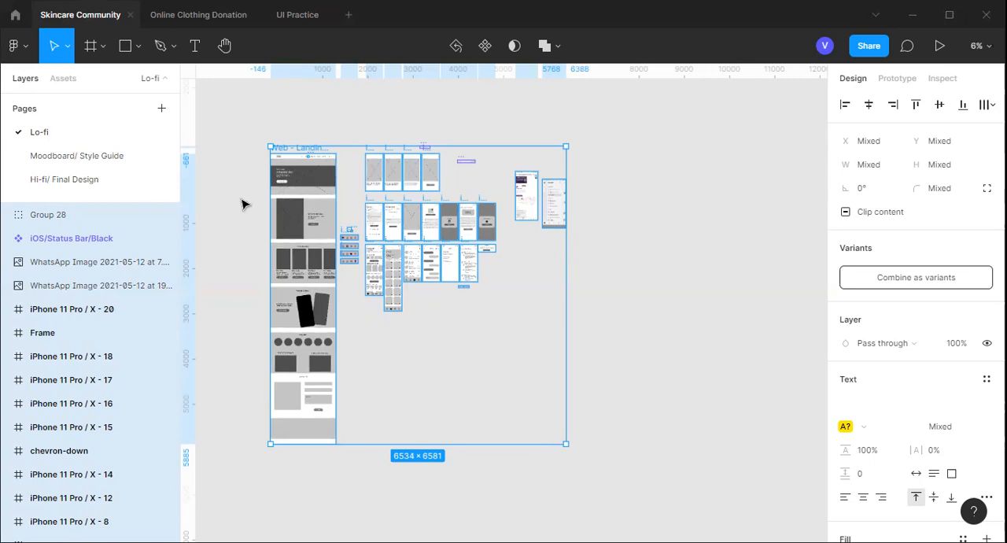
Switch to the Online Clothing Donation file and add a new page named "Lo-fi Prototype"
click(199, 17)
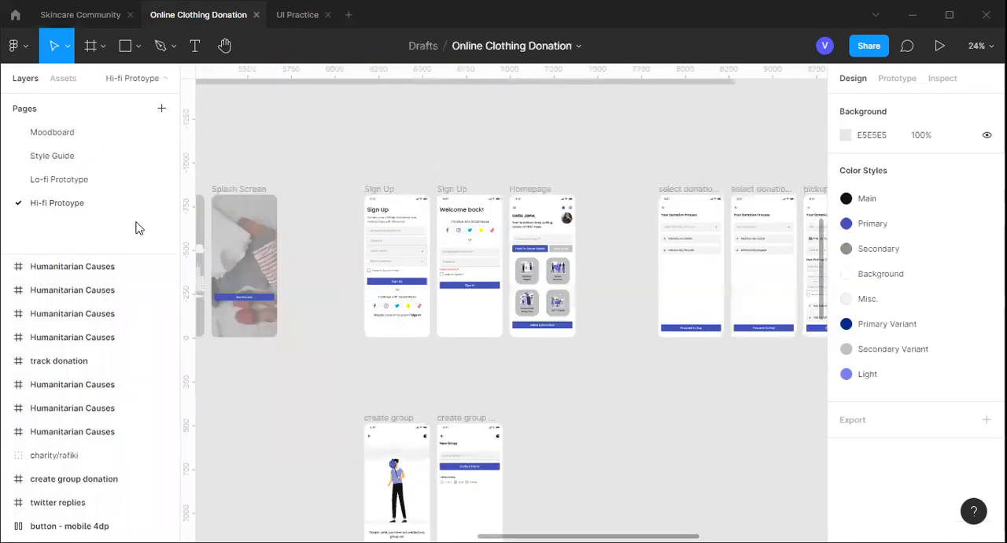
click(162, 110)
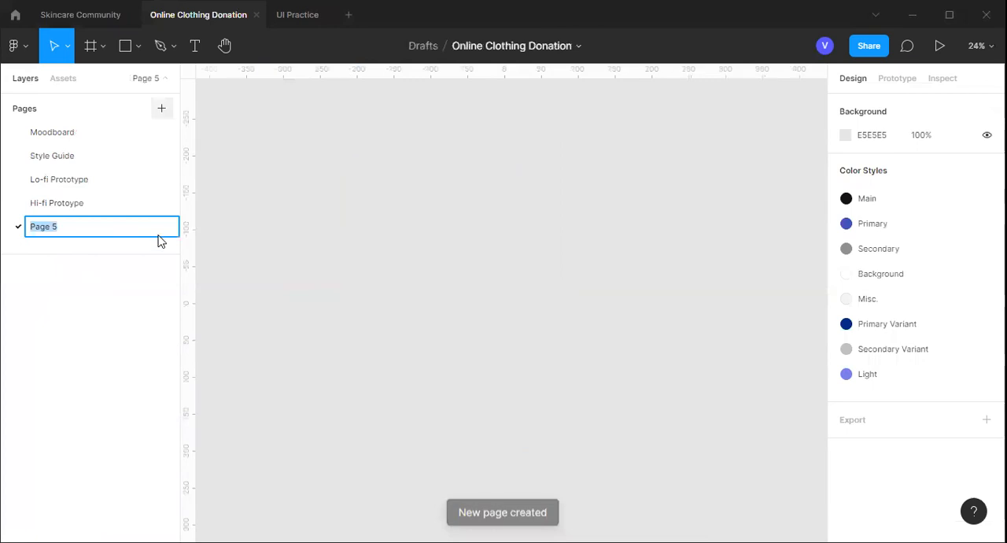
text(Lo)
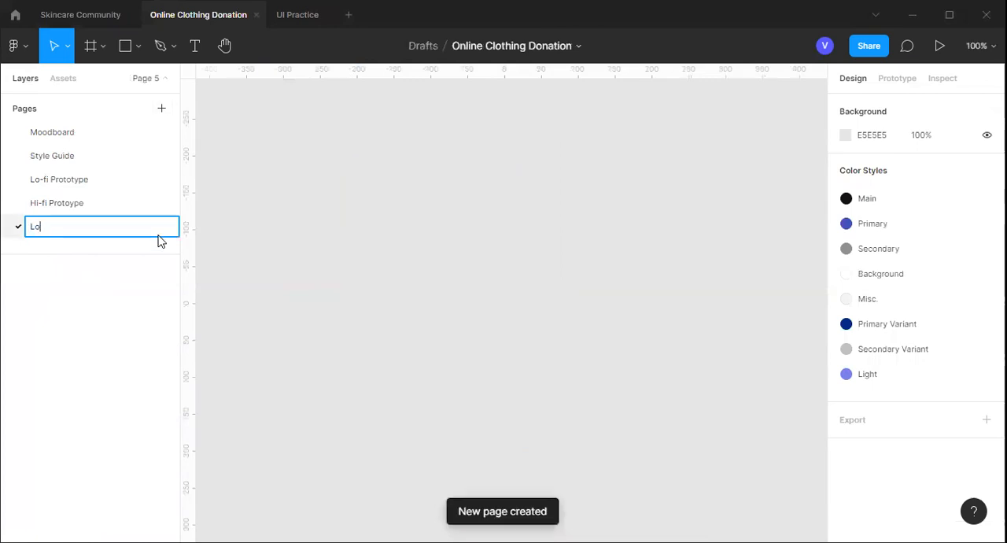
text(-fi Prototype)
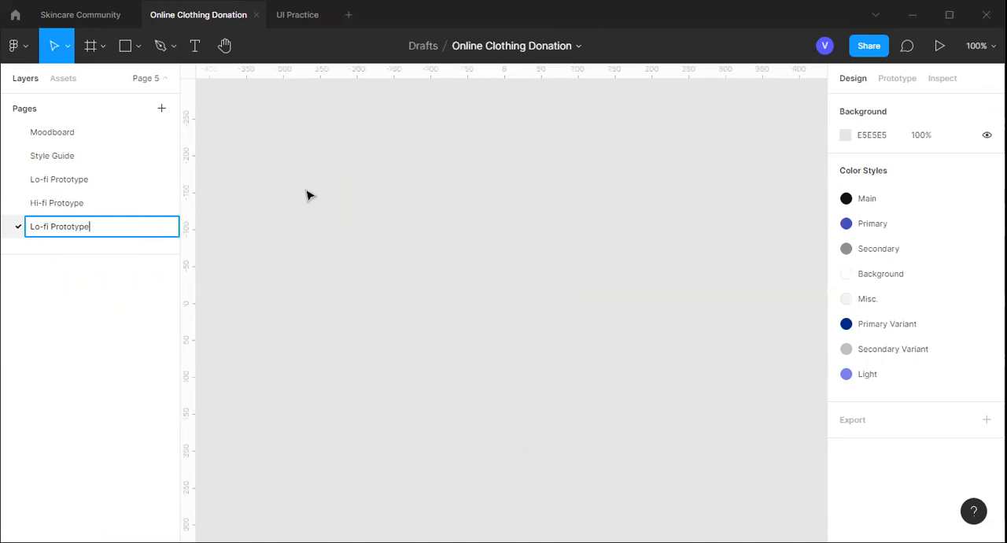
key(Return)
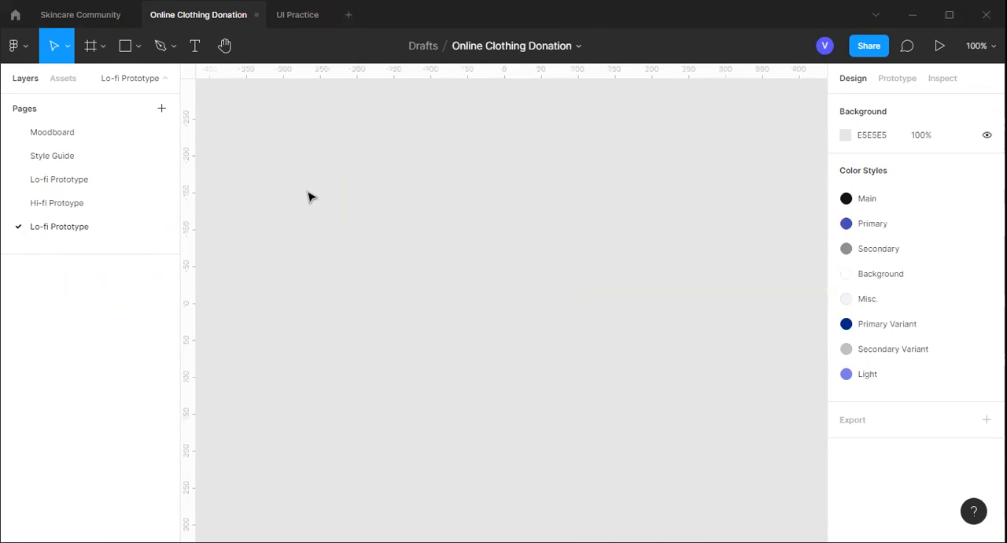
Paste the copied Skincare Community screens onto the new Lo-fi Prototype page, and delete that page again
scroll(309, 197, down, 5)
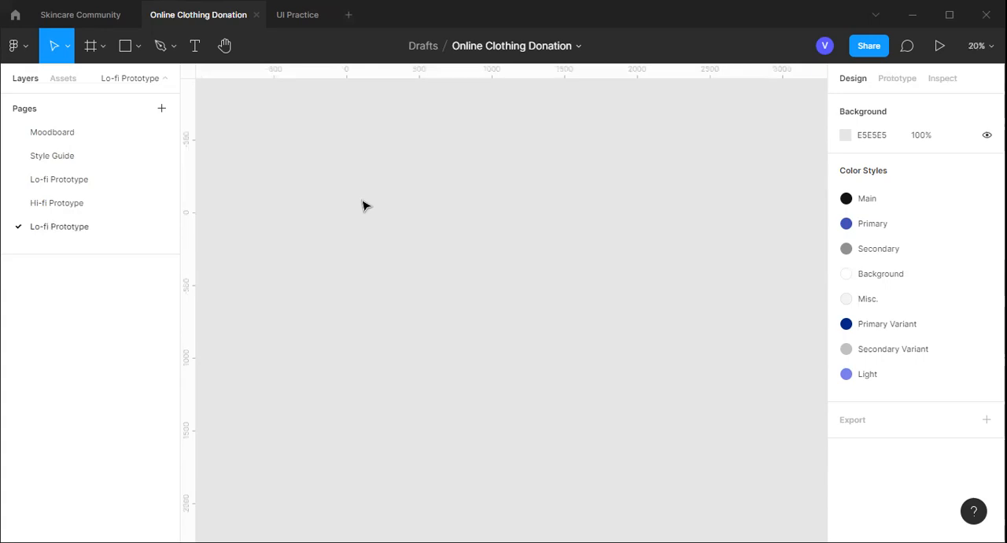
key(ctrl+v)
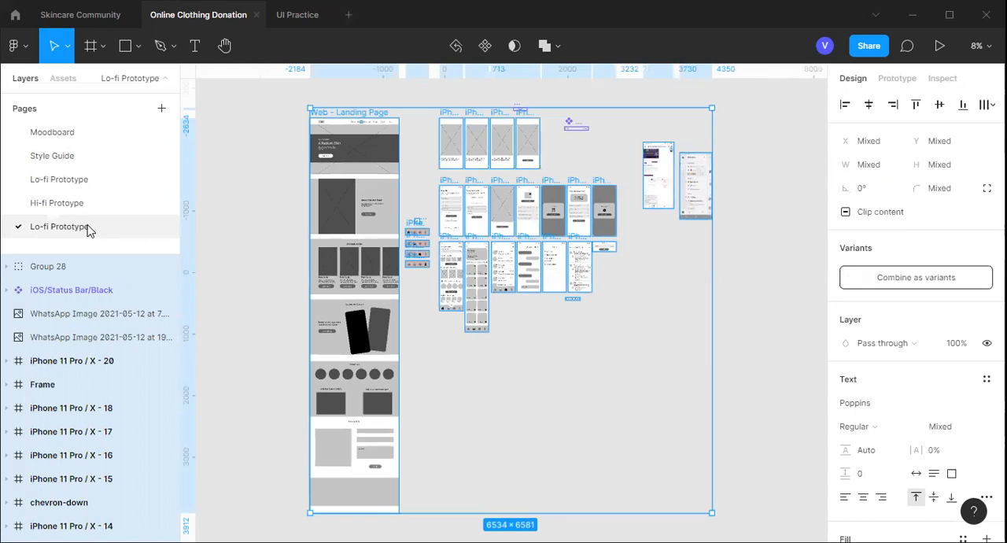
right_click(89, 228)
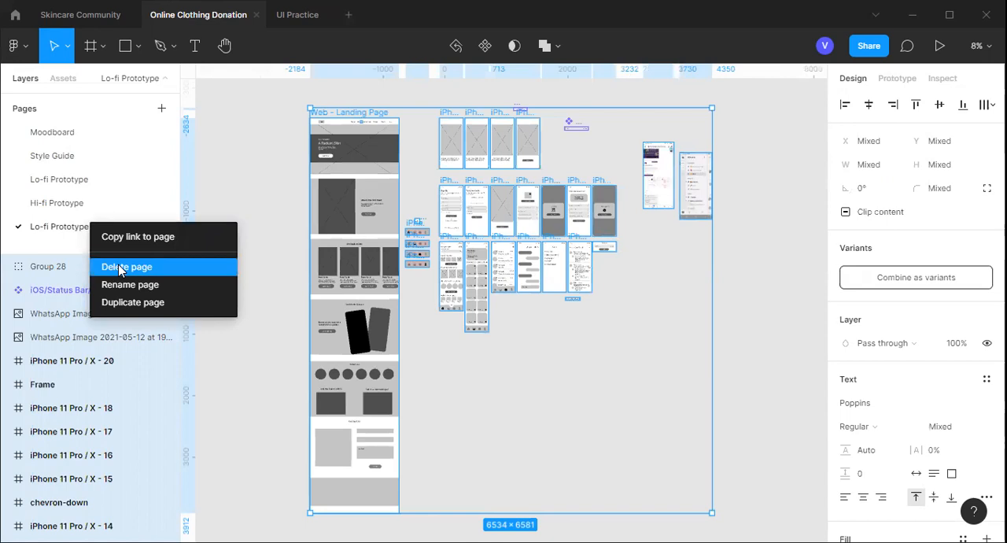
key(Escape)
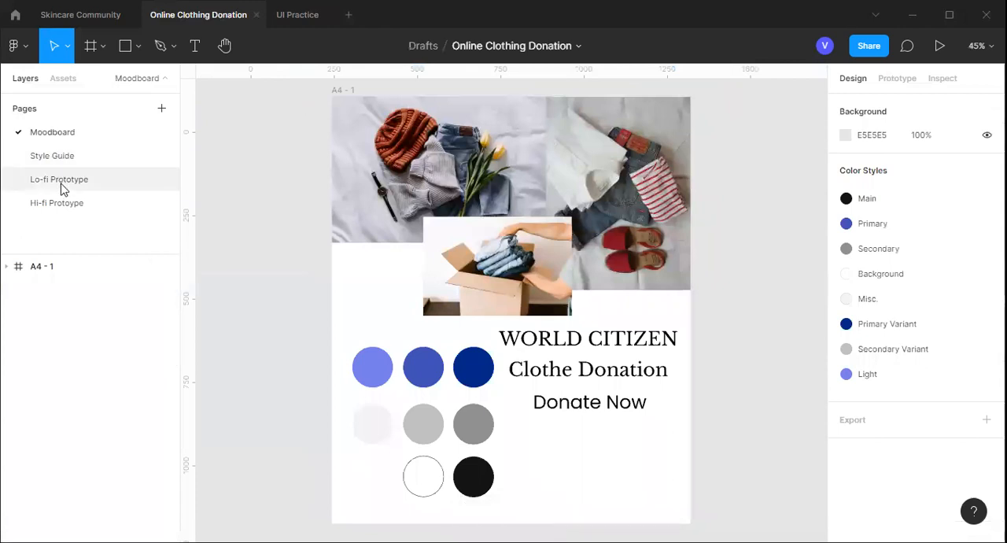
Open the original Lo-fi Prototype page, show the prototype properties, and clear the selection of the mobile button component
click(61, 180)
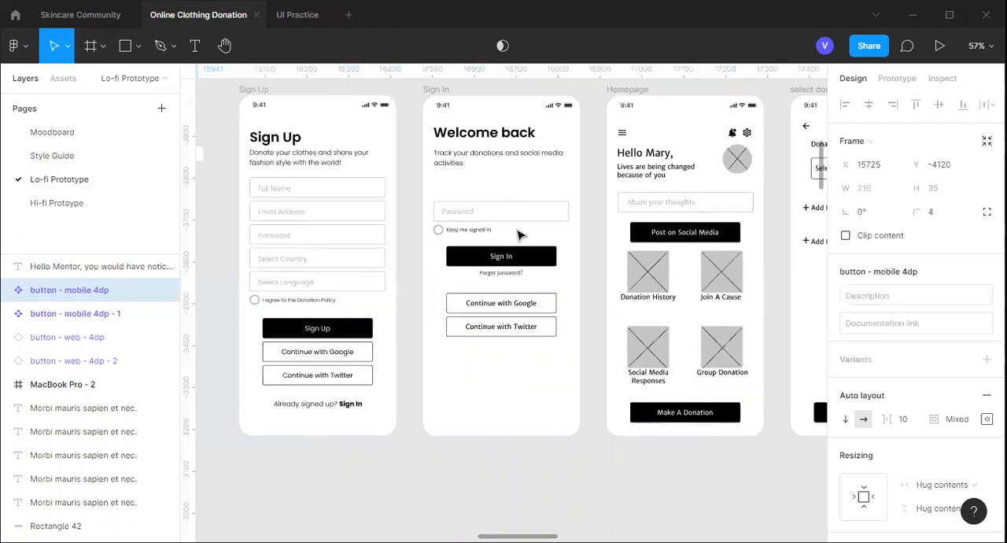
scroll(516, 238, down, 3)
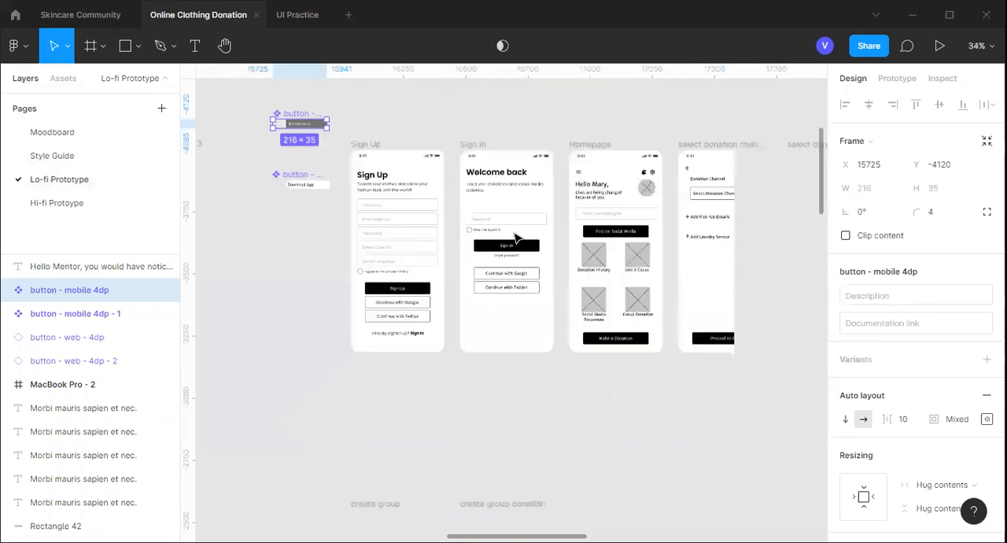
scroll(507, 230, down, 2)
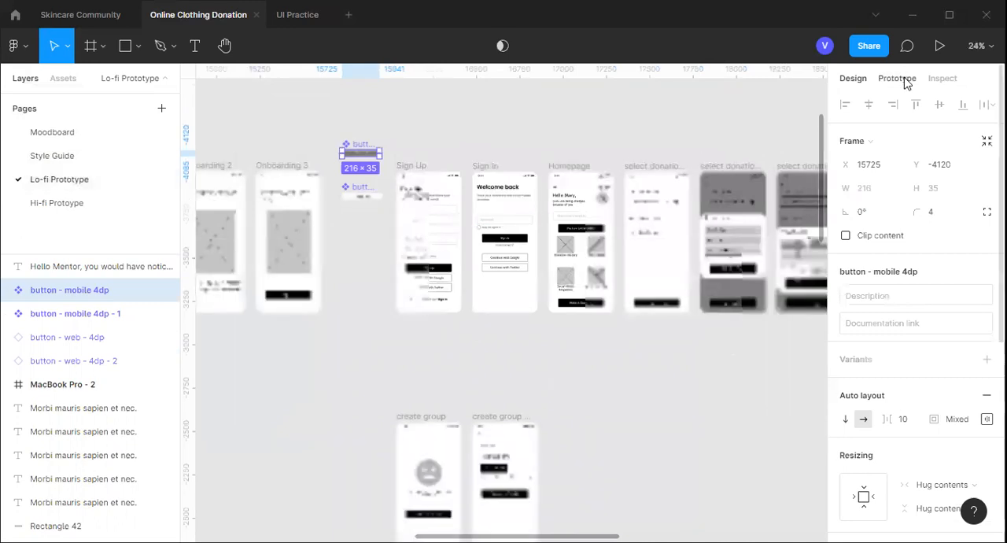
click(905, 81)
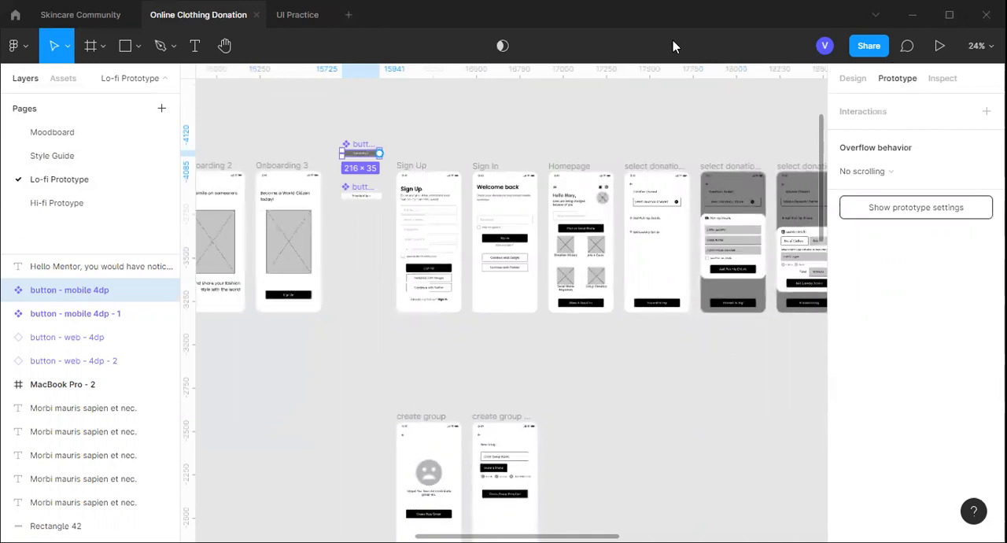
click(70, 205)
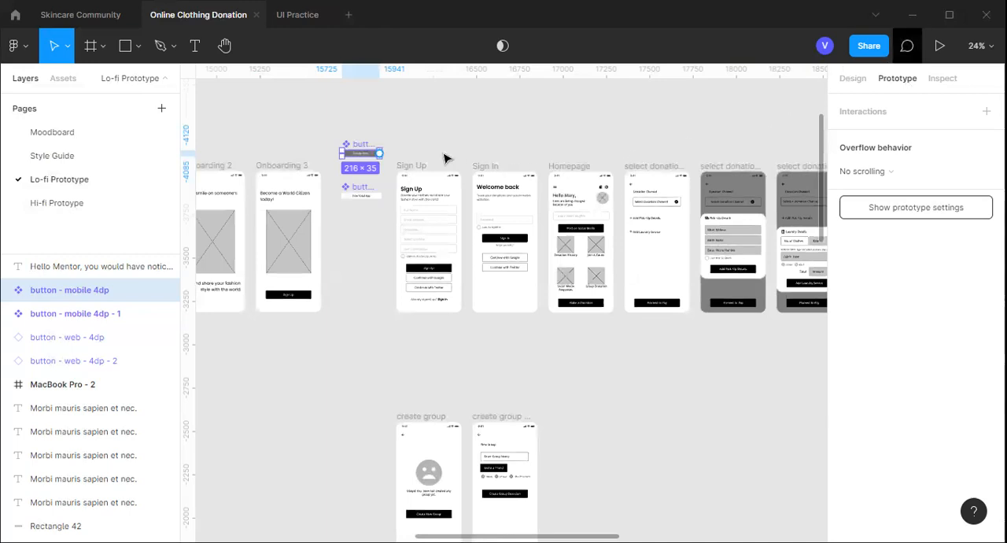
key(Escape)
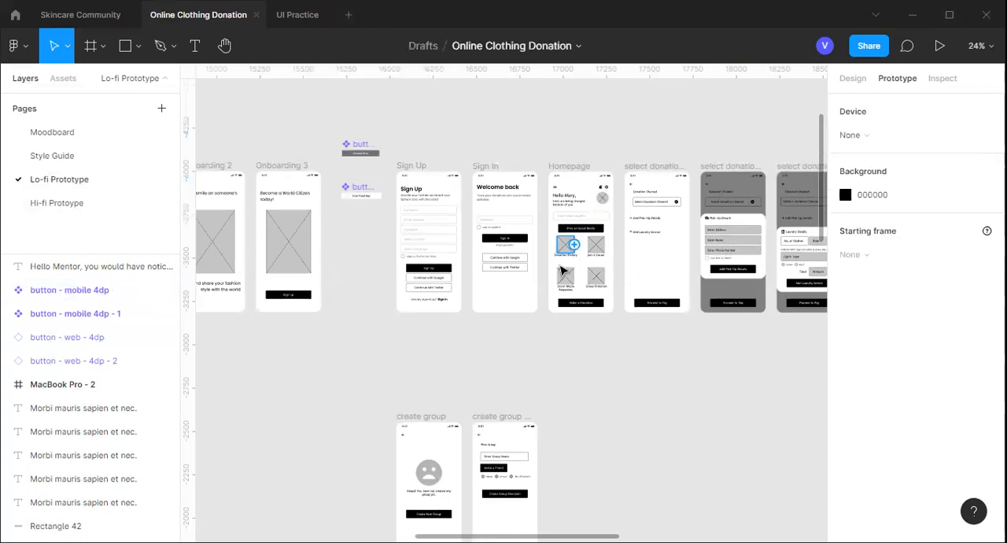
Examine the overall layout of the web landing page and mobile wireframes, and return to the design properties
scroll(562, 272, down, 3)
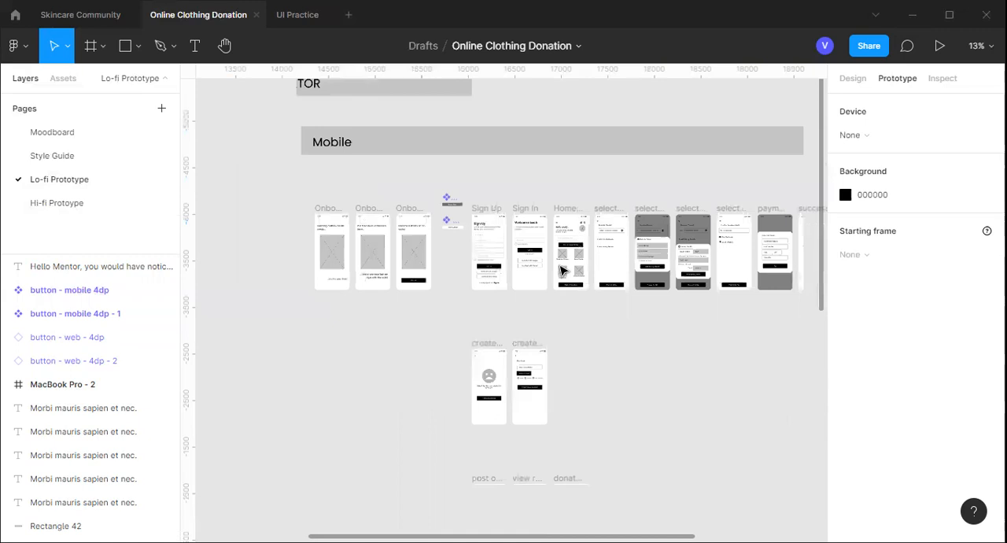
scroll(562, 271, down, 2)
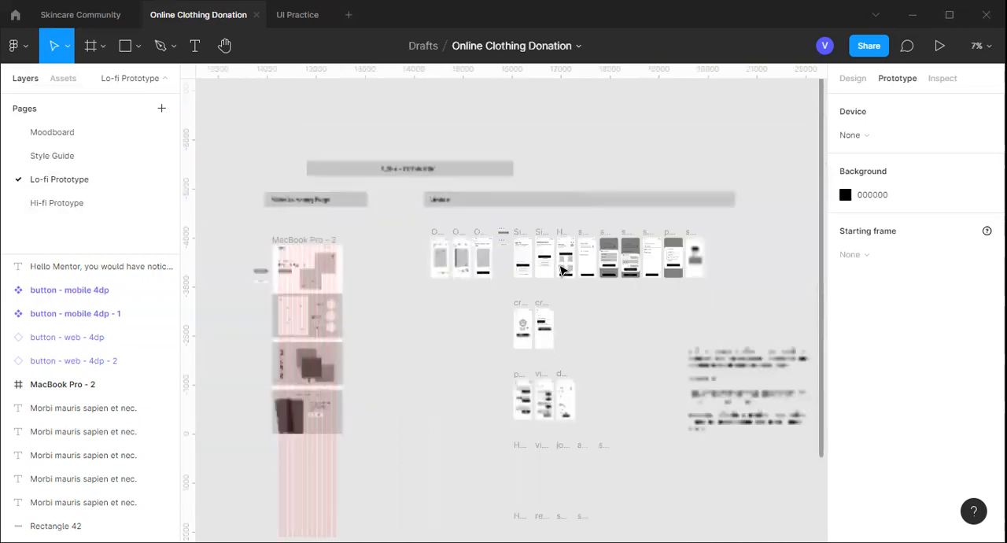
scroll(629, 283, down, 1)
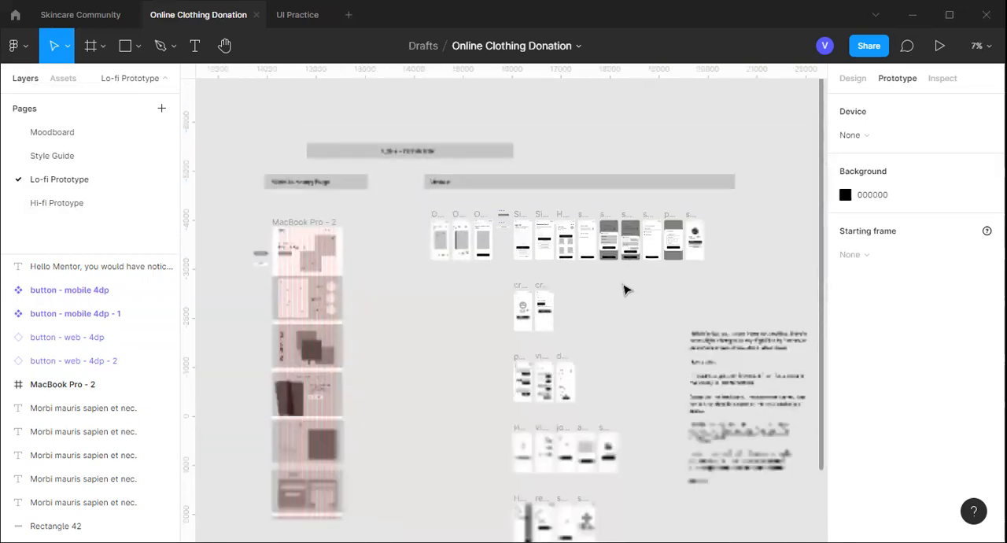
scroll(625, 291, down, 2)
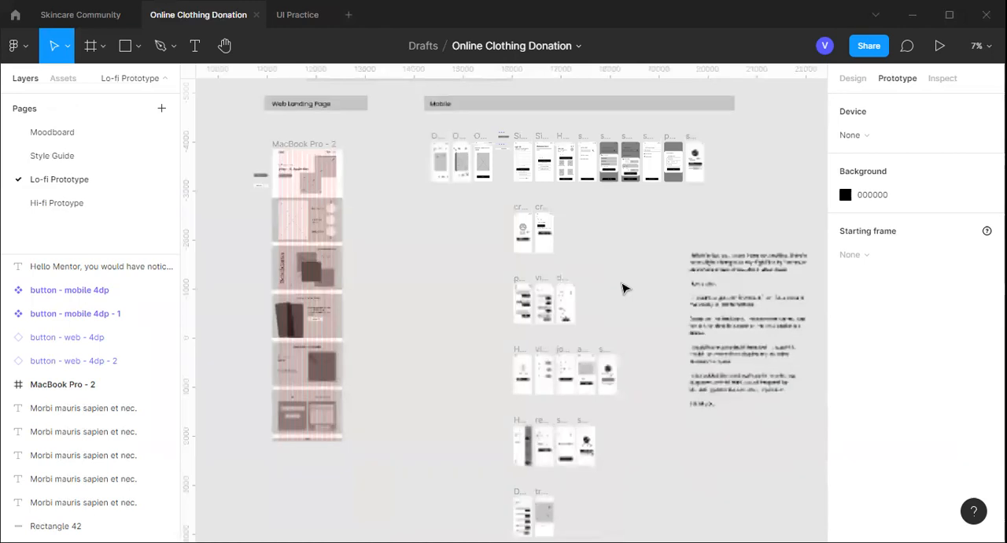
scroll(623, 288, down, 1)
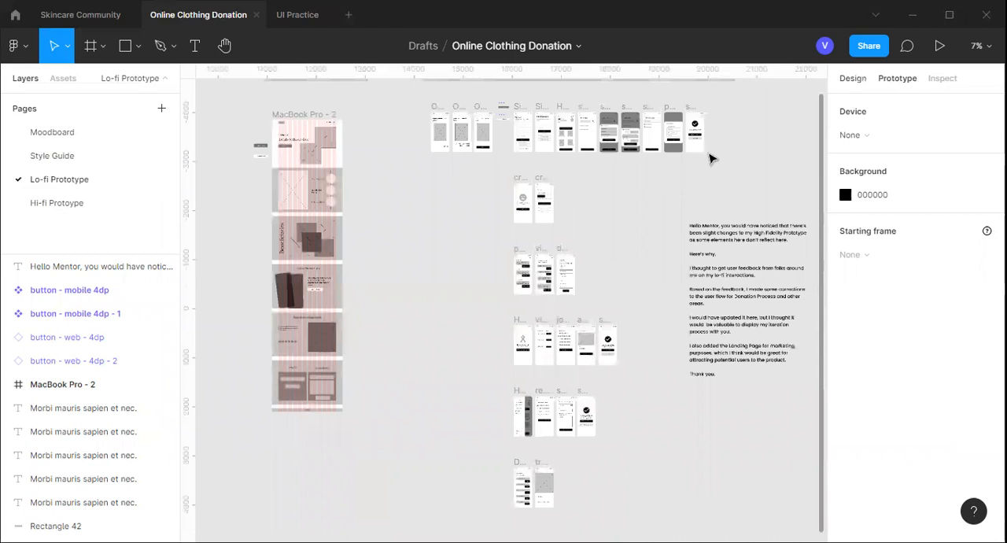
key(shift+e)
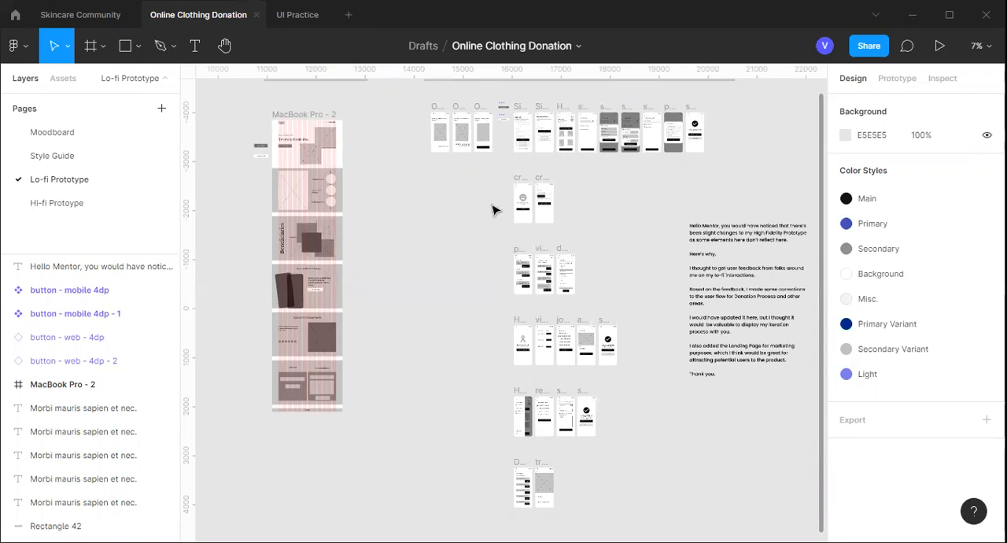
scroll(529, 228, up, 5)
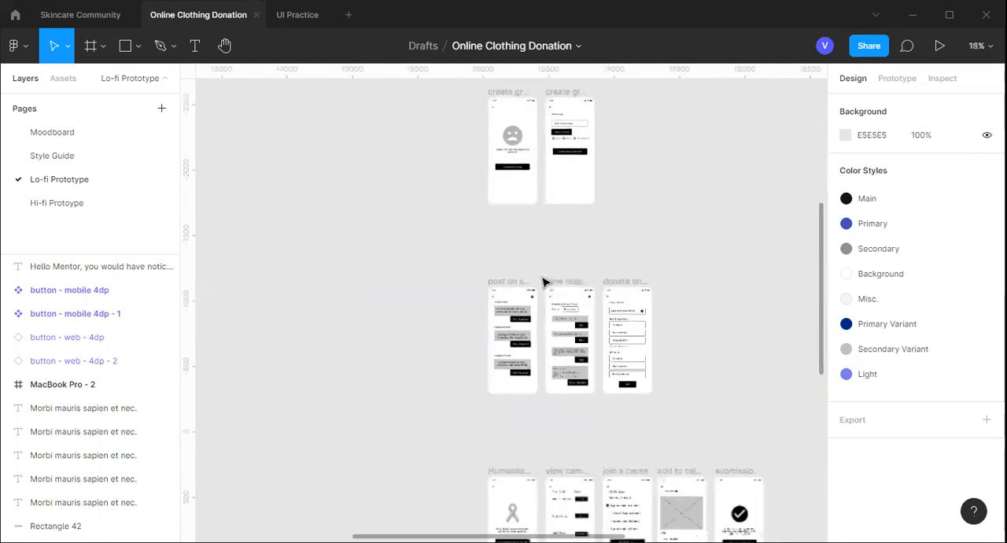